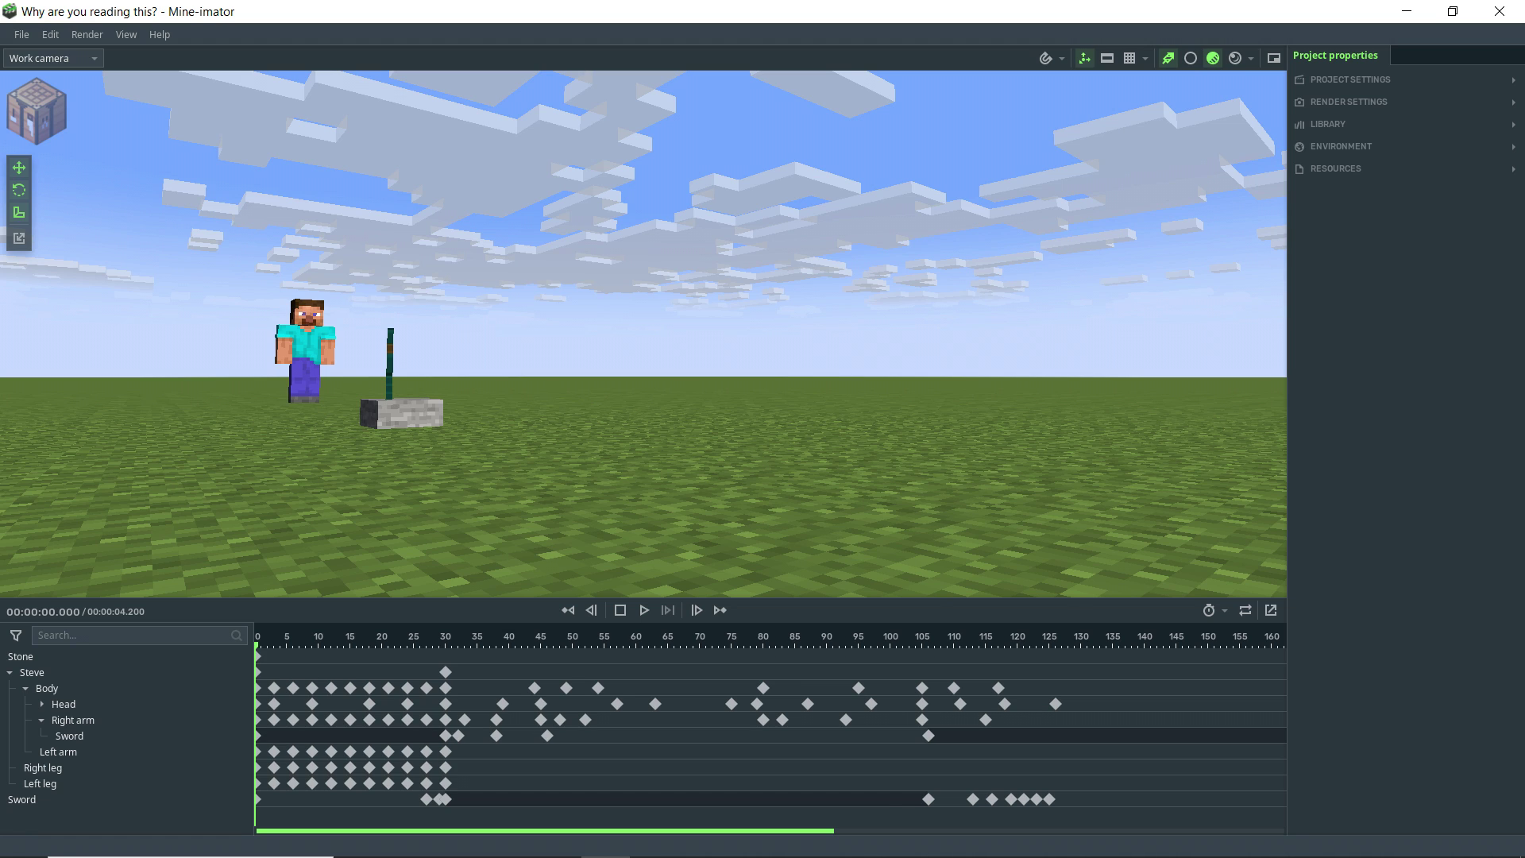
# - Play the whole animation and return to frame 0 for a closer look at the sword in the stone
pyautogui.press('space')
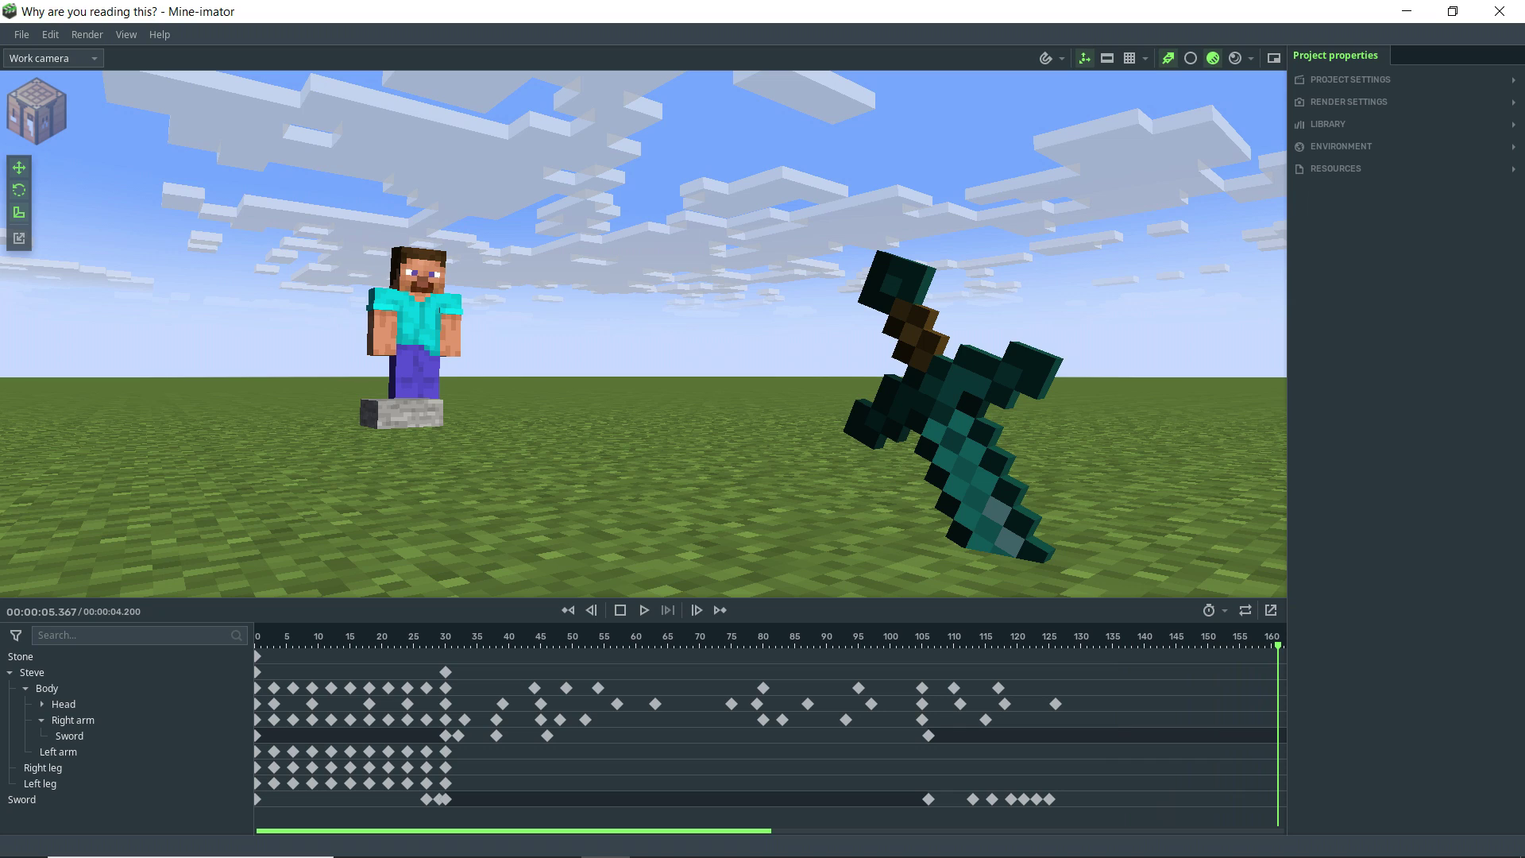
pyautogui.moveTo(345, 643); pyautogui.dragTo(256, 644)
pyautogui.press('a')
pyautogui.press('w')
pyautogui.moveTo(580, 426); pyautogui.dragTo(635, 485, button='right')
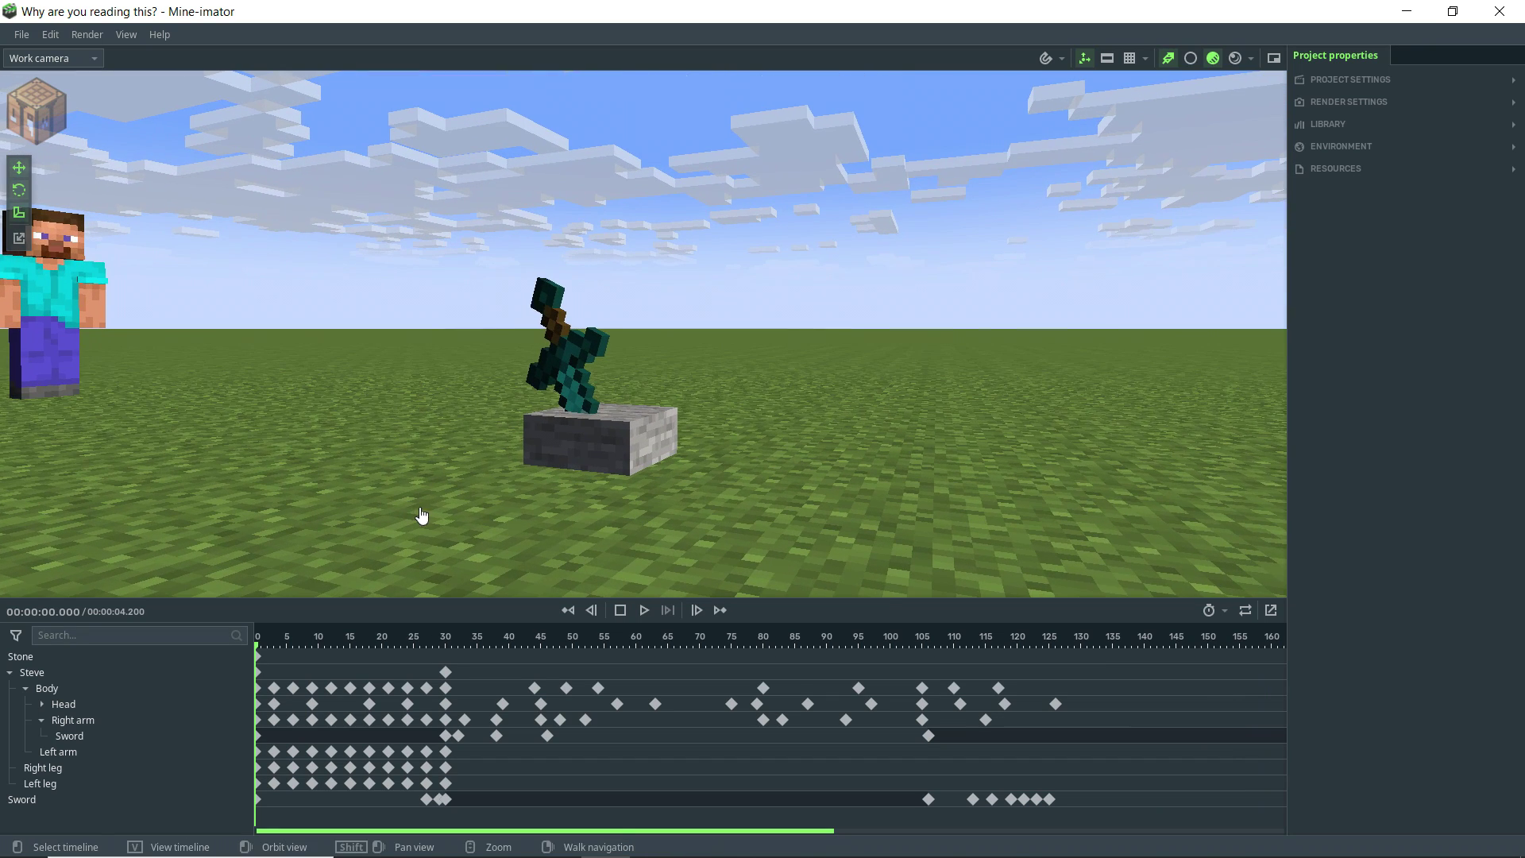
# - Scrub through the animation to examine the sword around frames 119, 98 and 31
pyautogui.moveTo(284, 658); pyautogui.dragTo(1012, 578)
pyautogui.moveTo(889, 273)
pyautogui.mouseDown(button='right')
pyautogui.moveTo(1216, 290)
pyautogui.moveTo(889, 270)
pyautogui.mouseUp(button='right')
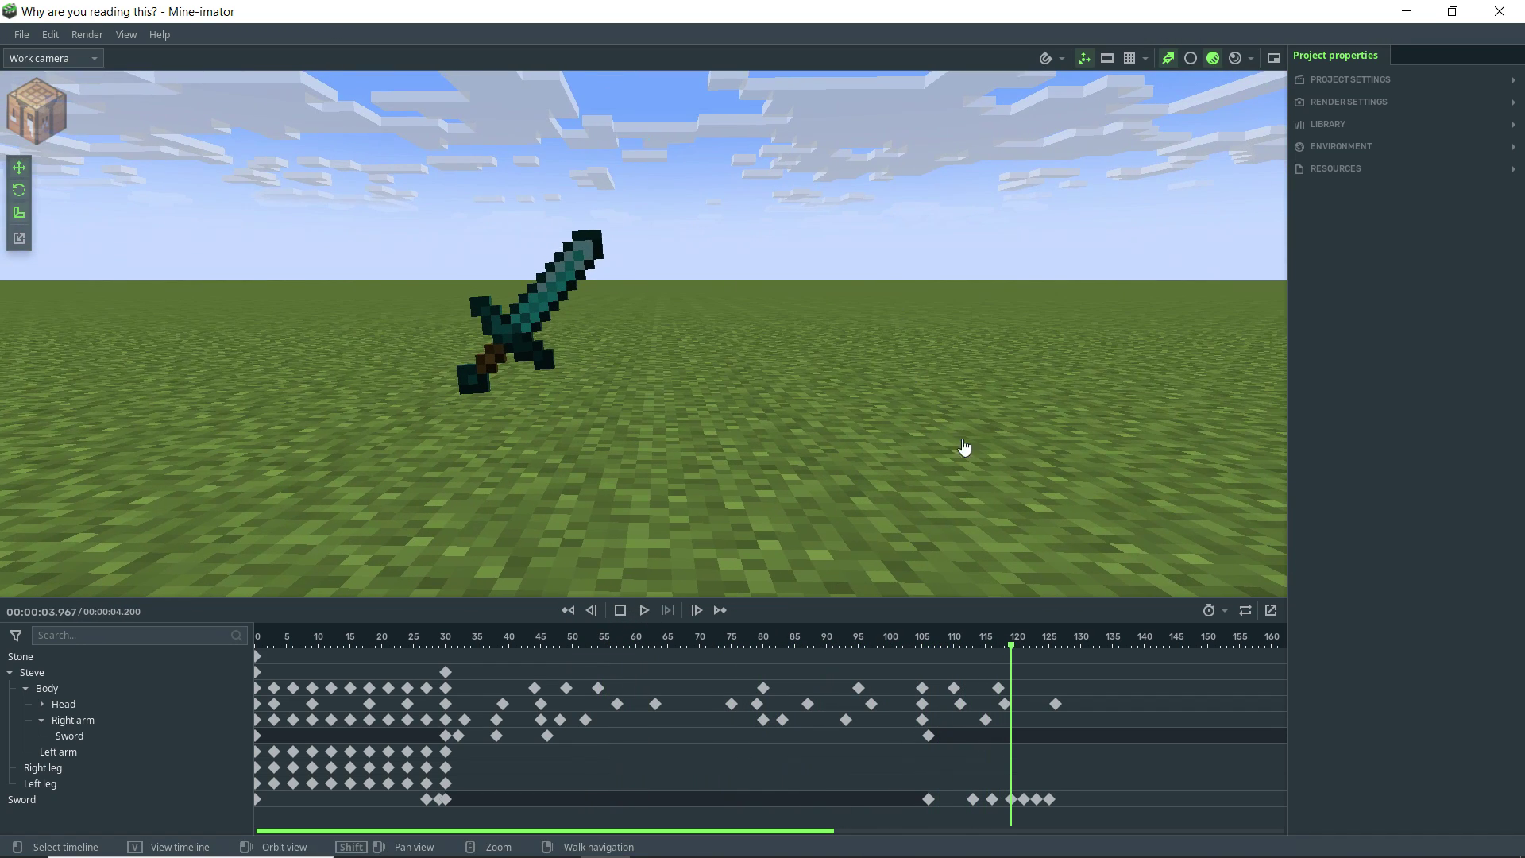
pyautogui.moveTo(1017, 647); pyautogui.dragTo(877, 647)
pyautogui.moveTo(998, 390)
pyautogui.mouseDown(button='right')
pyautogui.moveTo(855, 373)
pyautogui.moveTo(998, 390)
pyautogui.mouseUp(button='right')
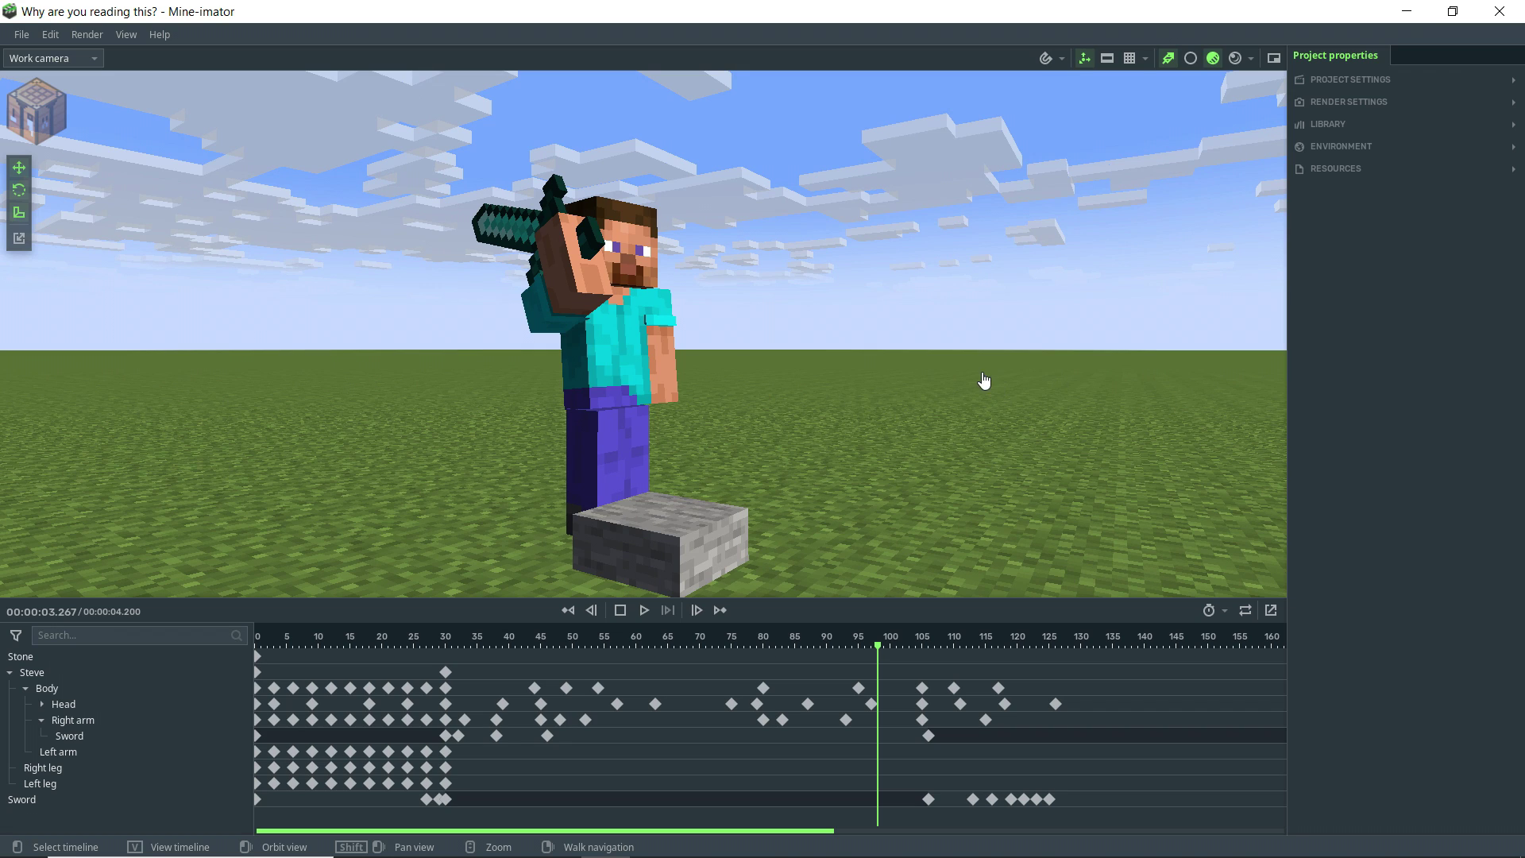
pyautogui.moveTo(420, 640); pyautogui.dragTo(452, 638)
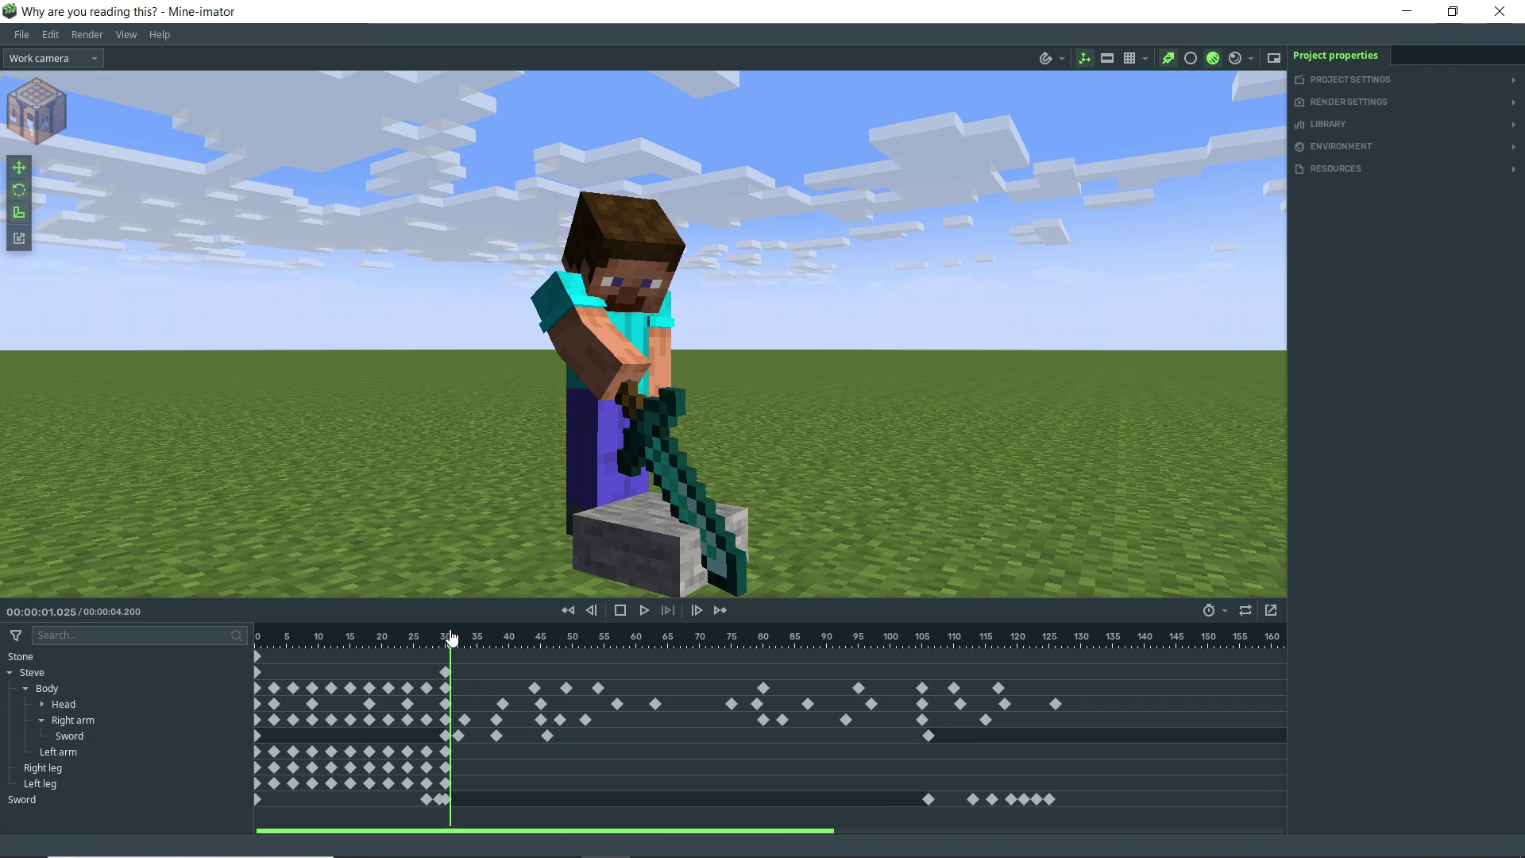
# - Inspect the sword parented to the right arm and the standalone sword at frame 31, scrubbing the standalone one from frame 24 to 29
pyautogui.click(75, 735)
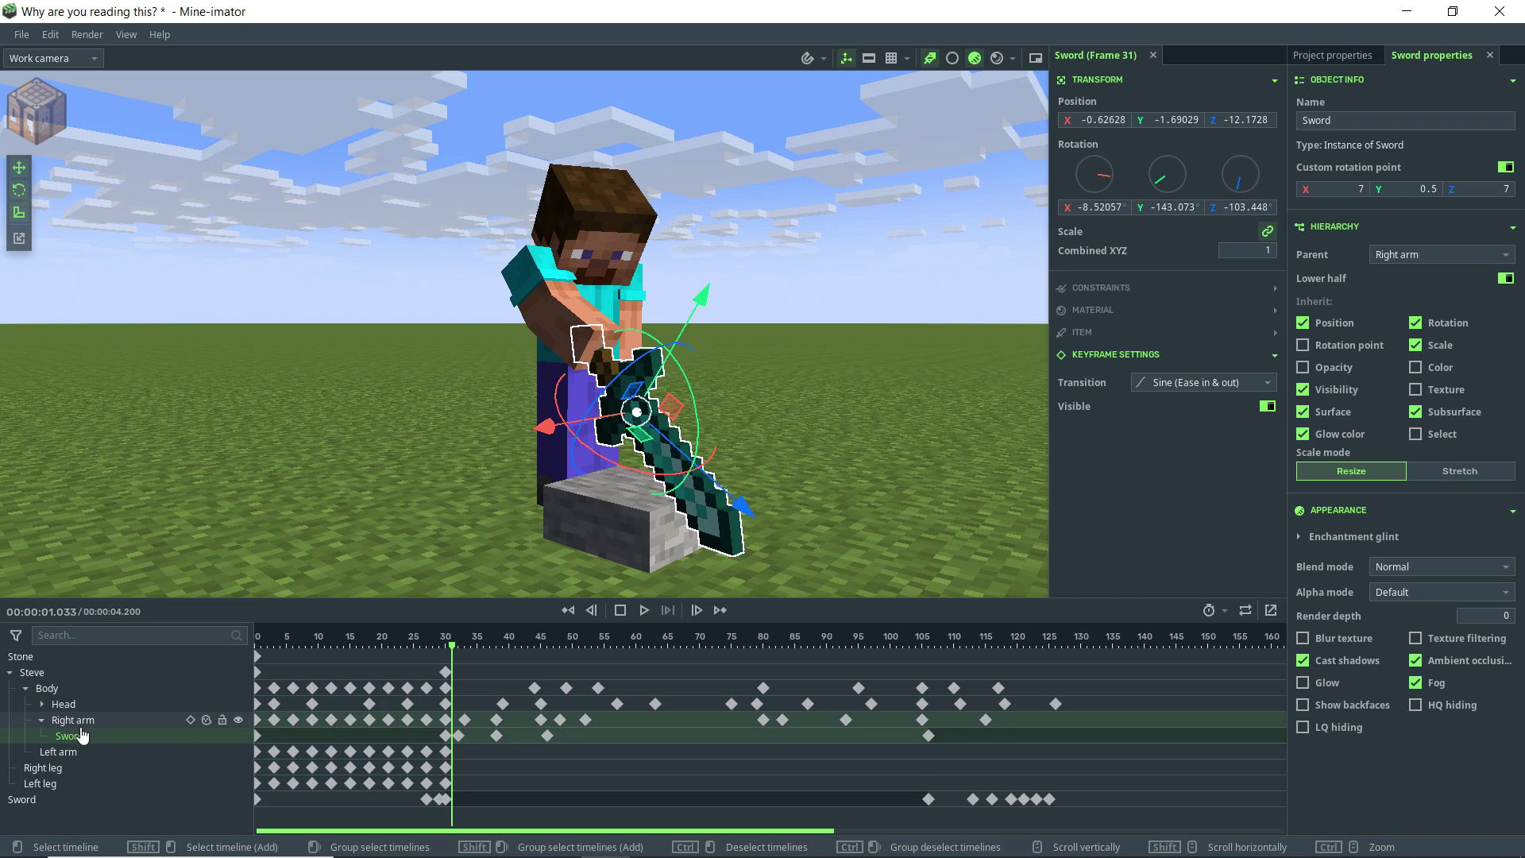
pyautogui.click(24, 801)
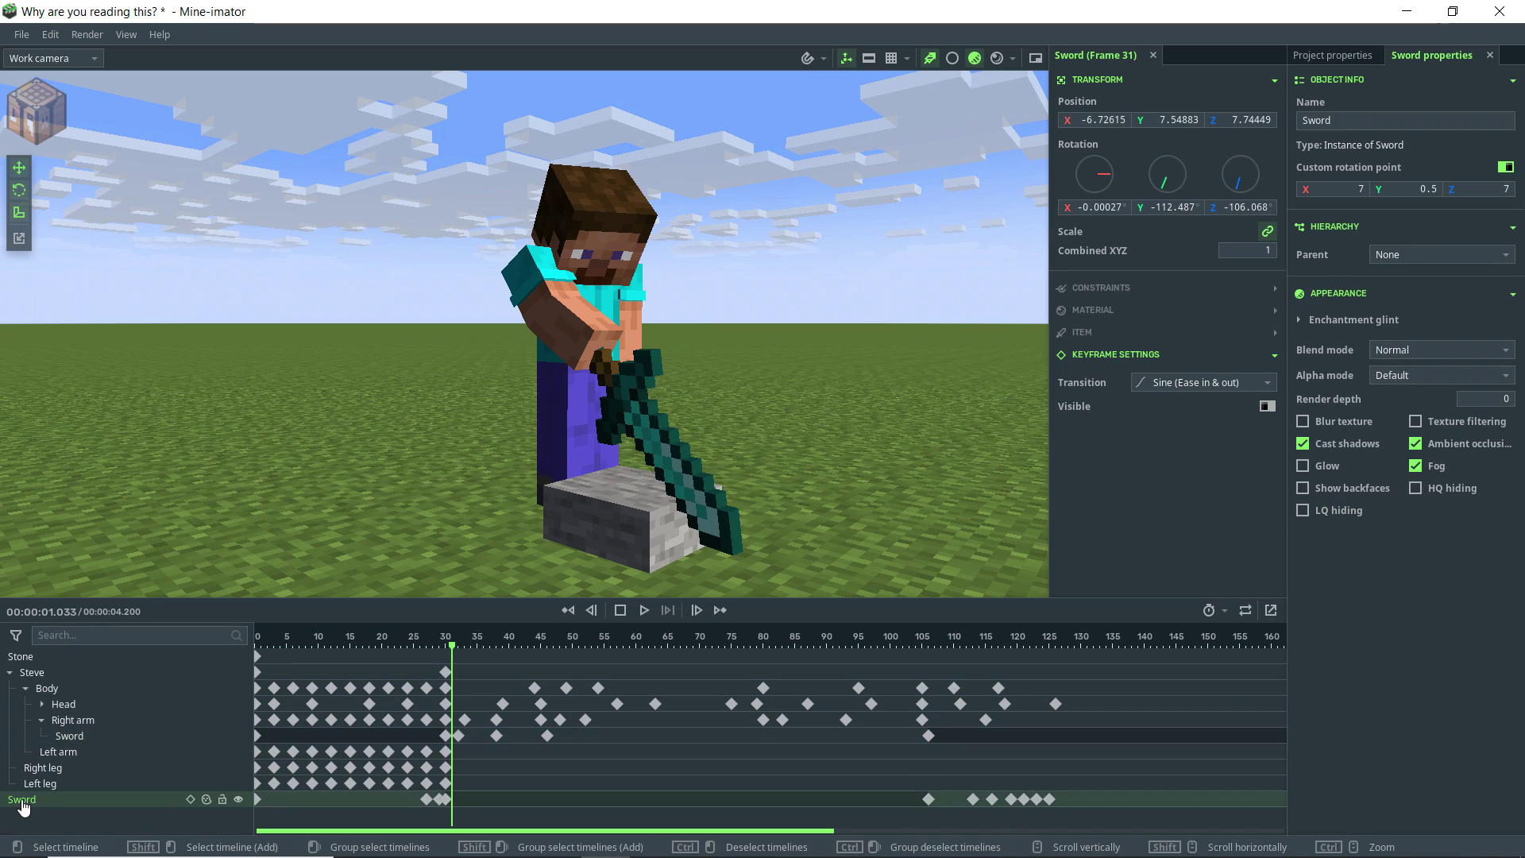
pyautogui.moveTo(462, 650); pyautogui.dragTo(407, 649)
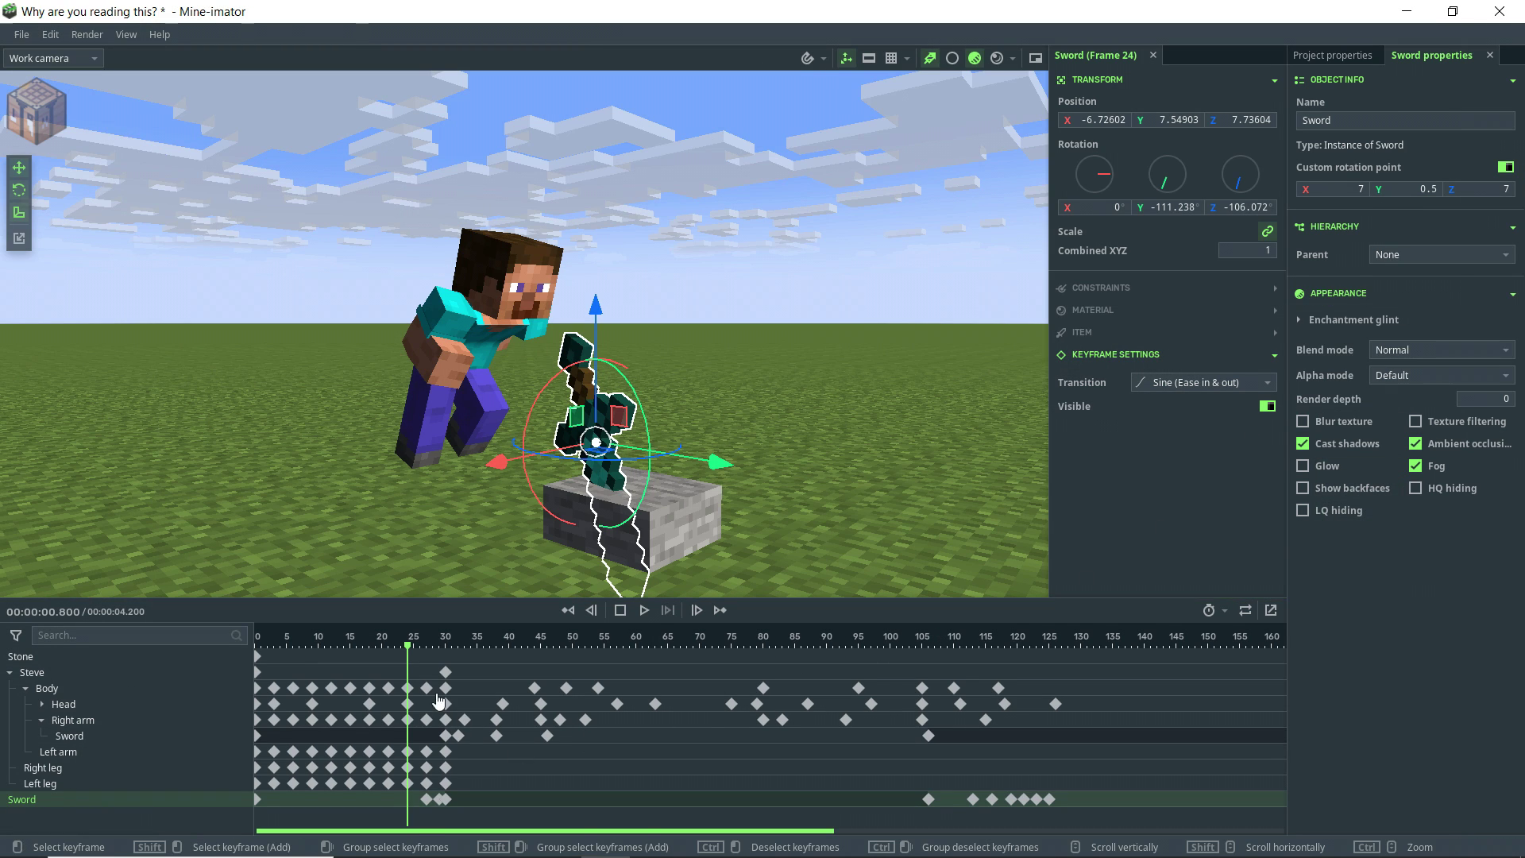
pyautogui.moveTo(408, 663); pyautogui.dragTo(443, 761)
pyautogui.keyDown('ctrl'); pyautogui.scroll(5, 442, 762); pyautogui.keyUp('ctrl')
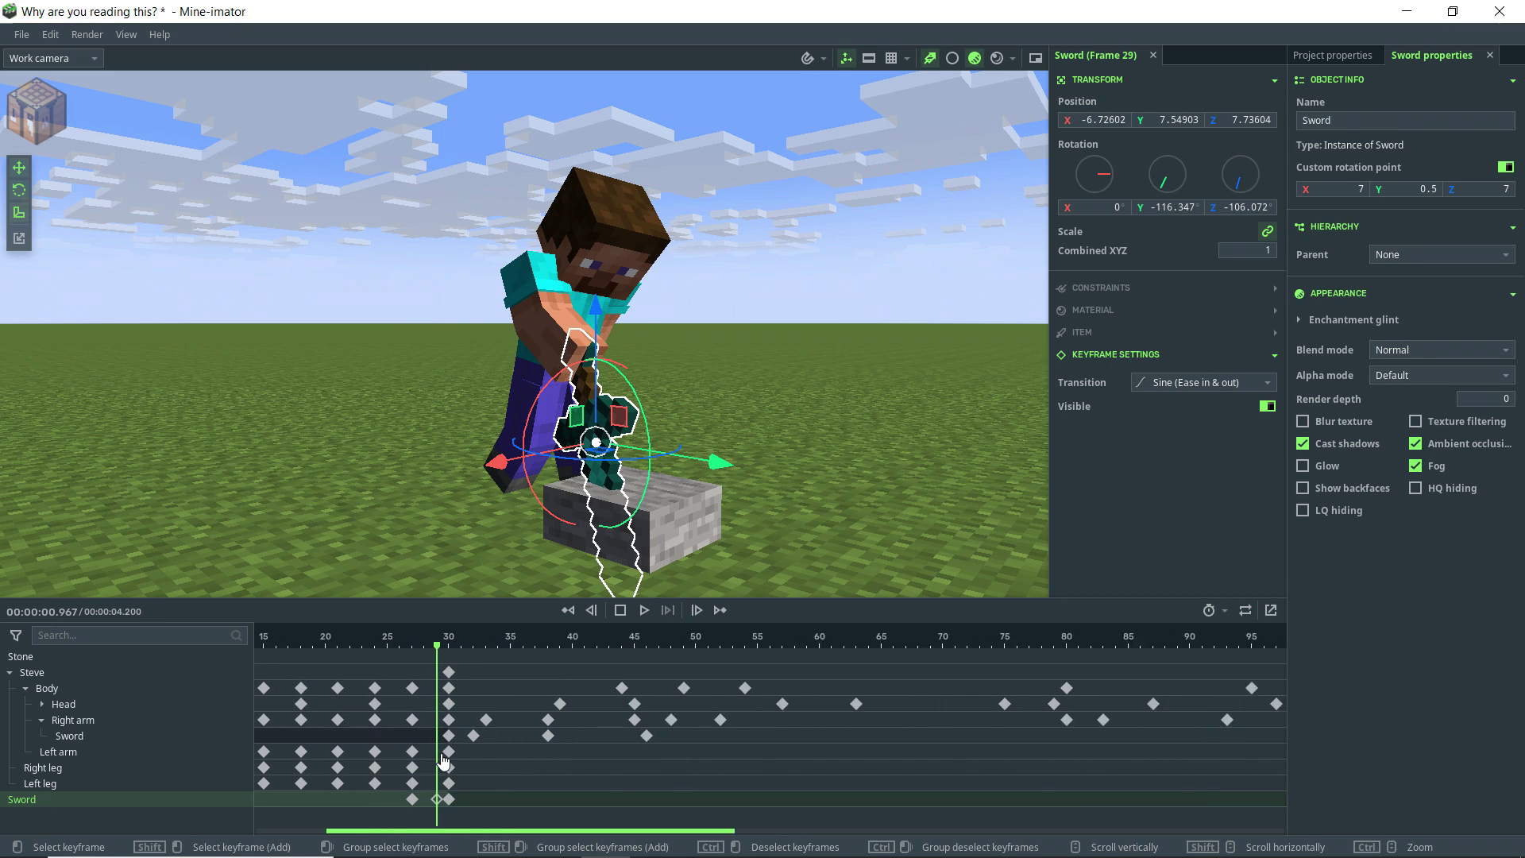
# - Check the visibility settings of the right-arm sword's keyframes at frames 0 and 30 and the standalone sword's keyframe at frame 30
pyautogui.click(458, 653)
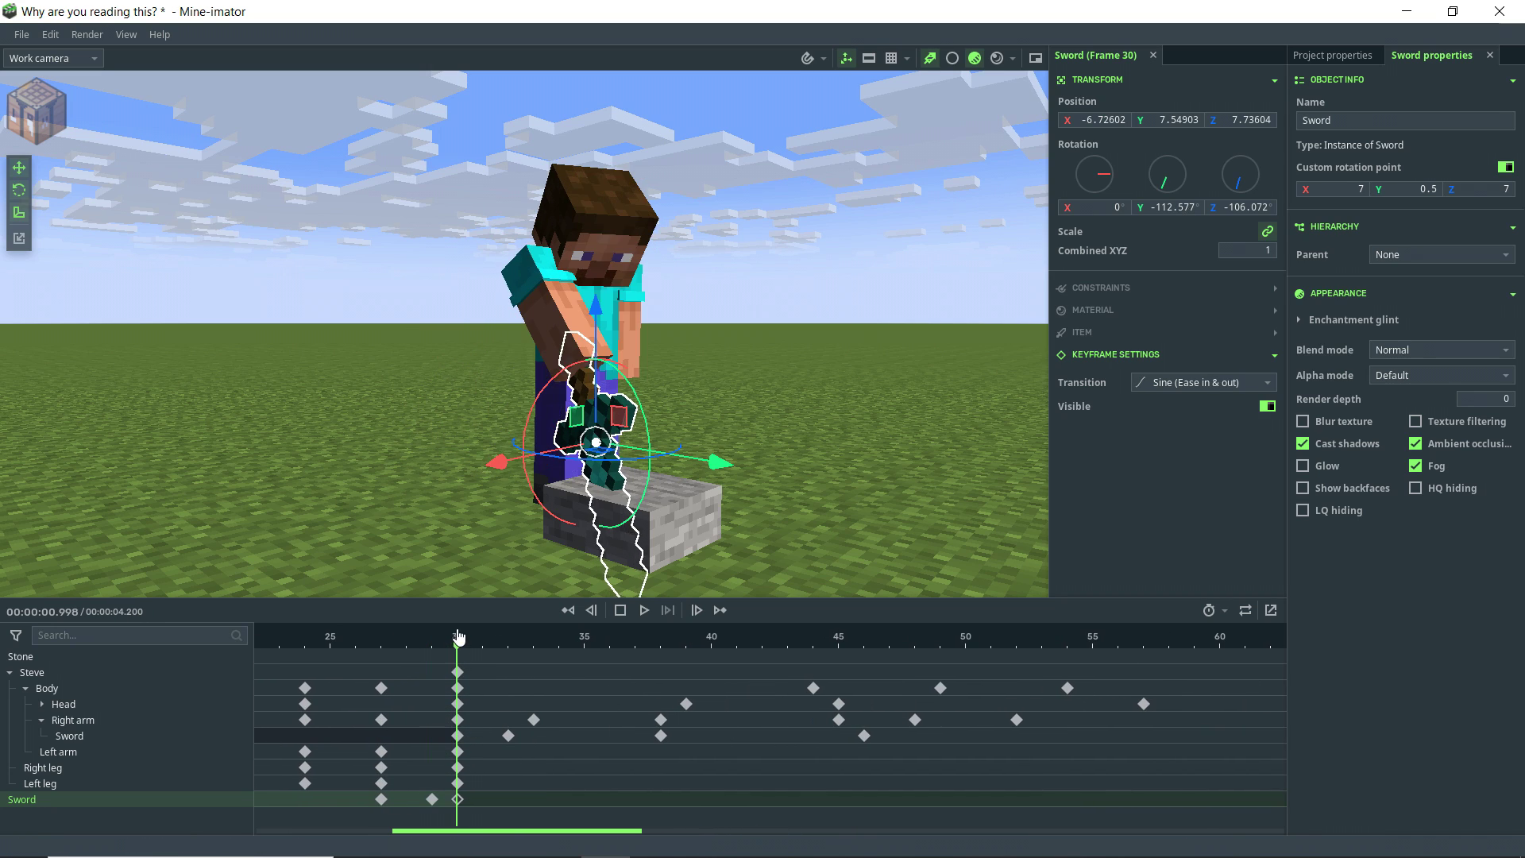
pyautogui.click(459, 737)
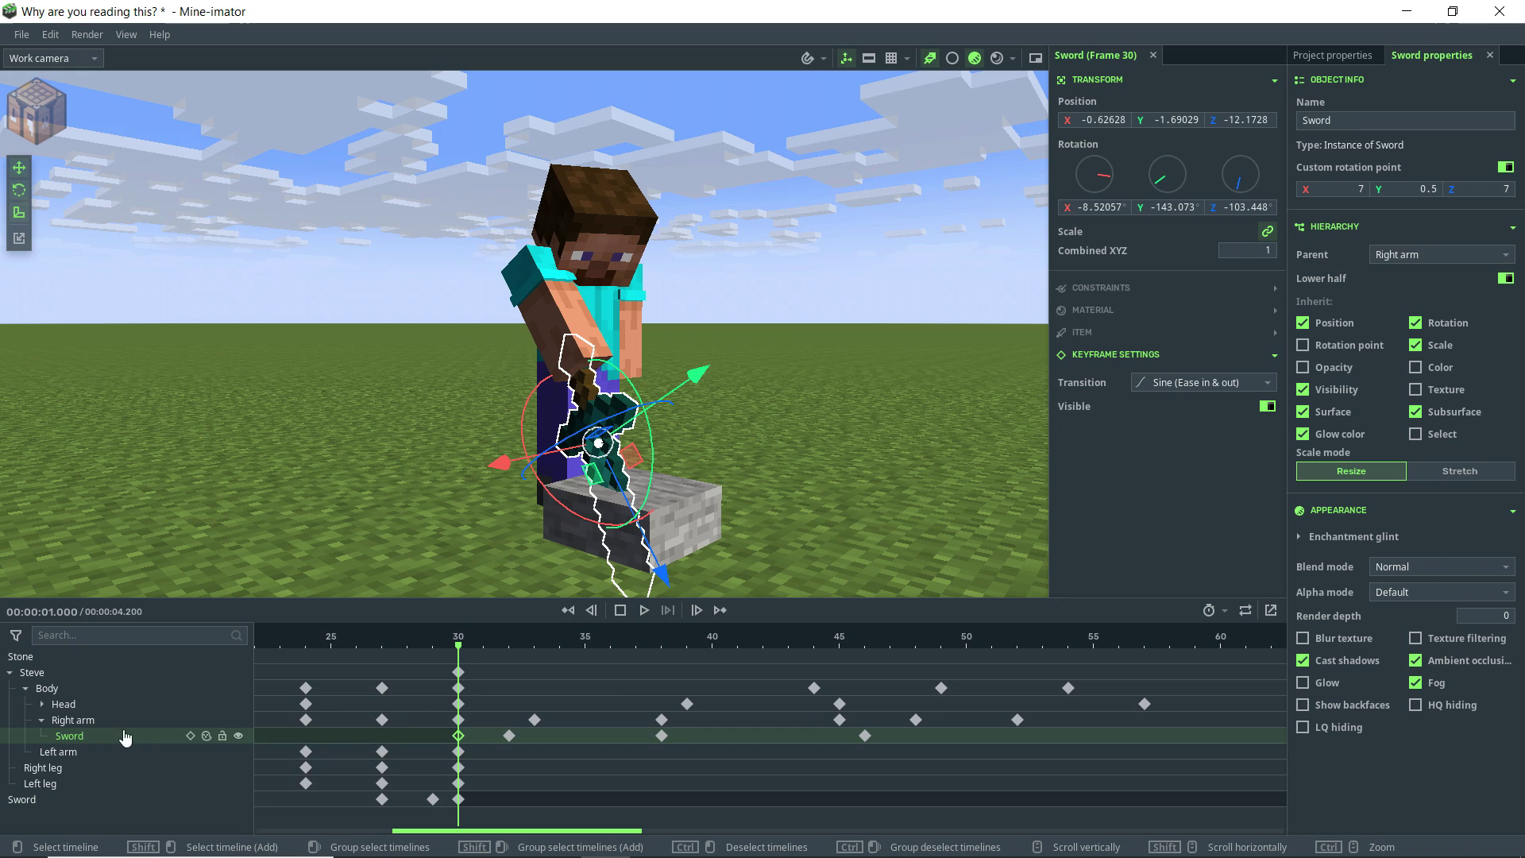
pyautogui.moveTo(288, 744); pyautogui.dragTo(1157, 740, button='middle')
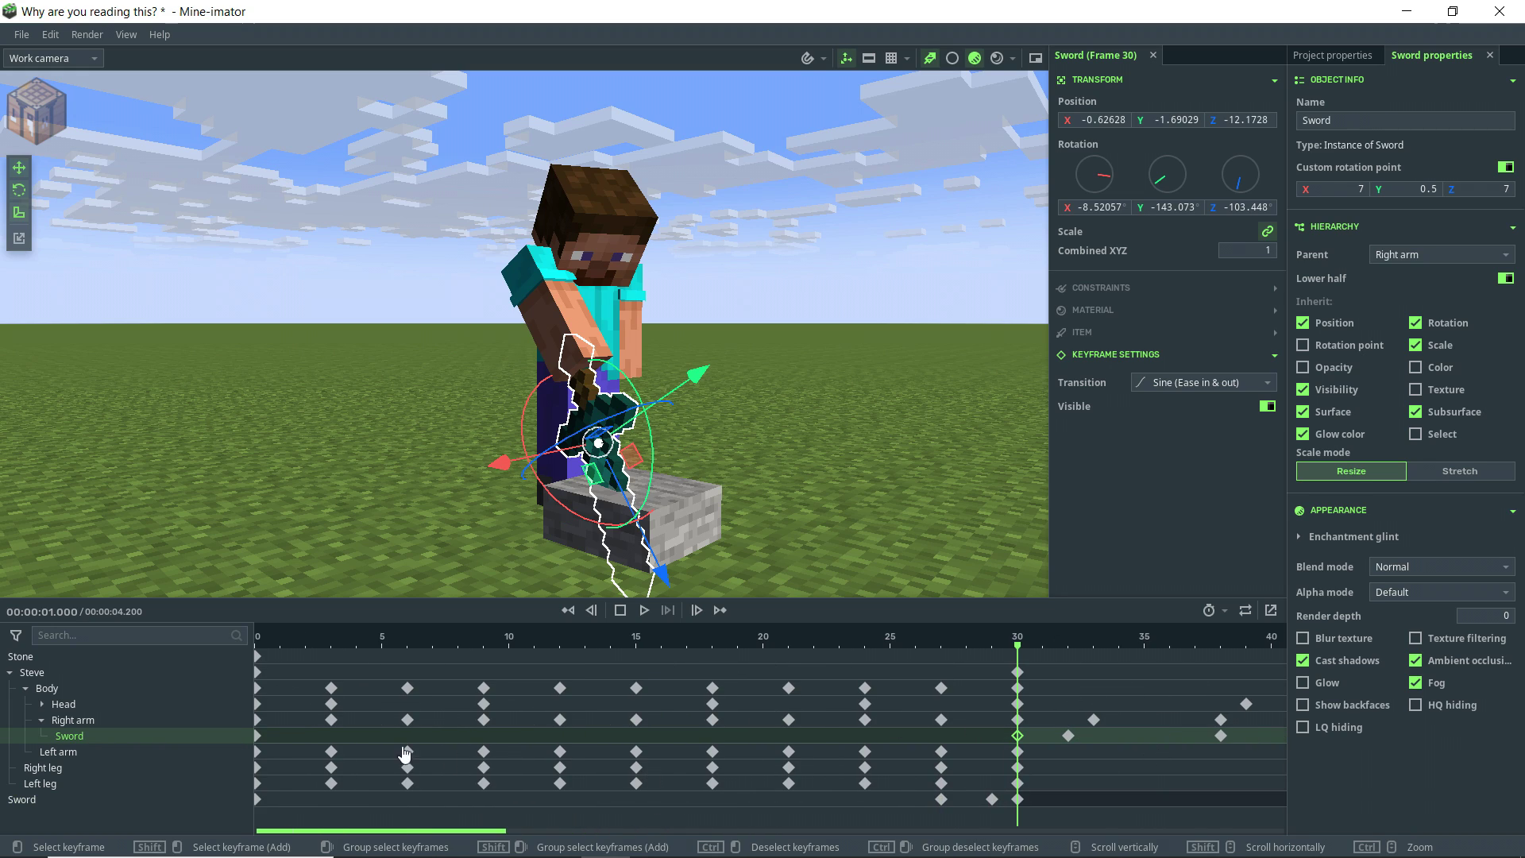
pyautogui.click(259, 742)
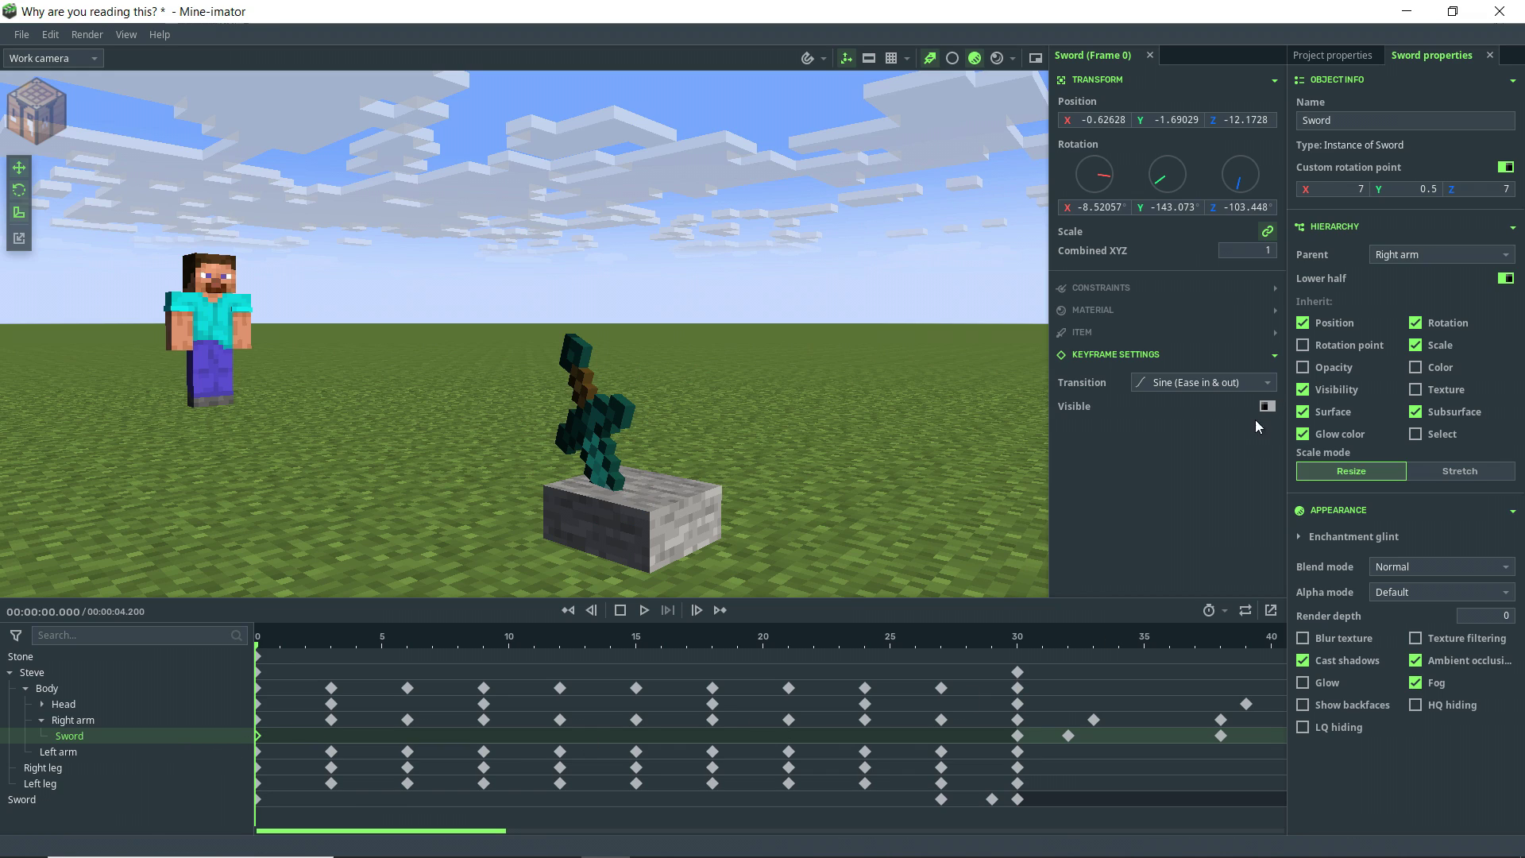
pyautogui.click(1020, 742)
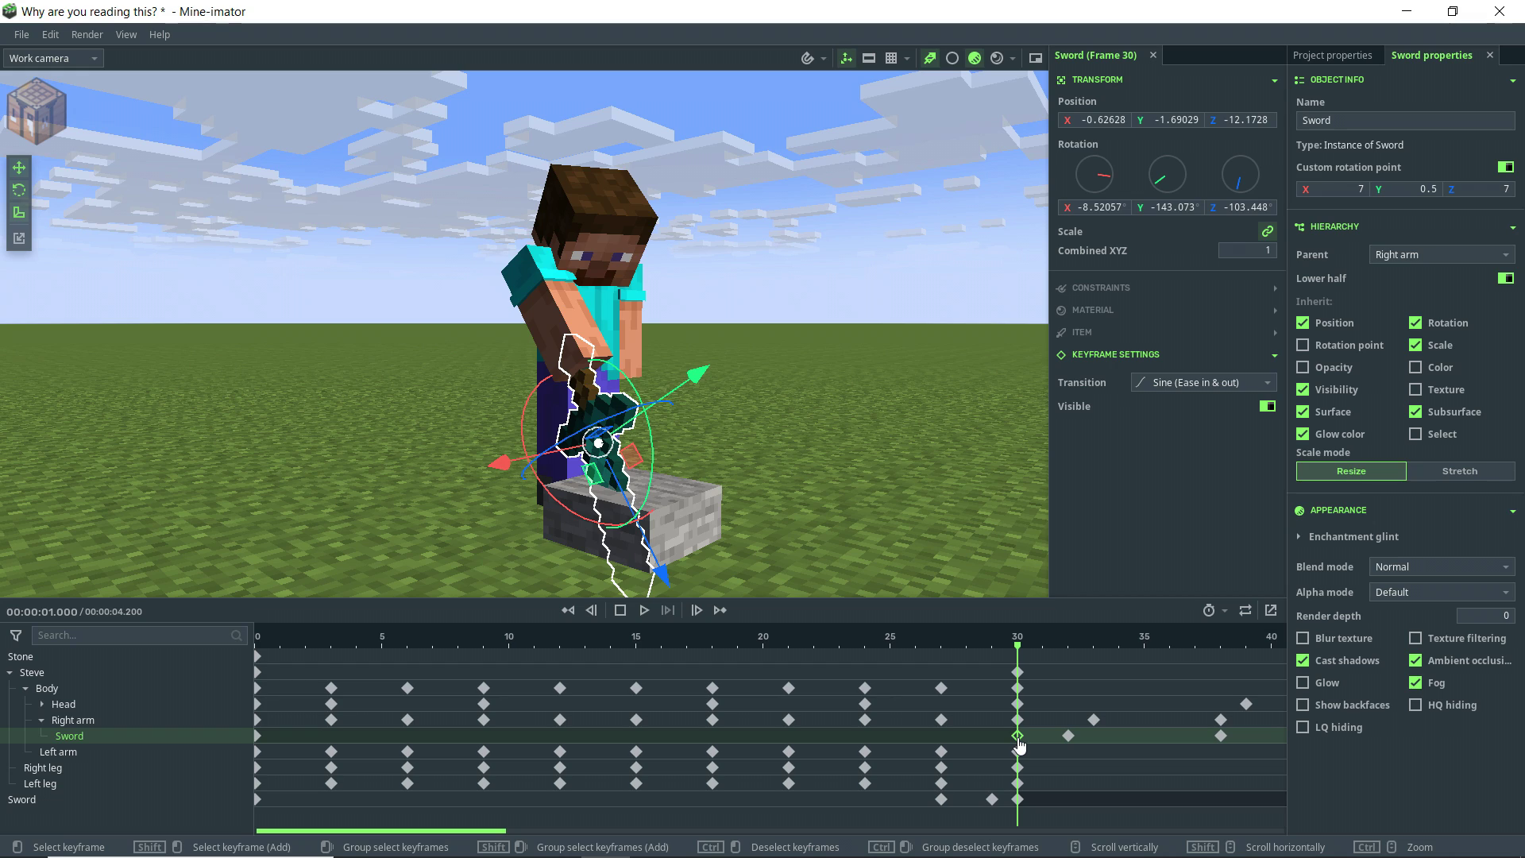
pyautogui.click(1018, 799)
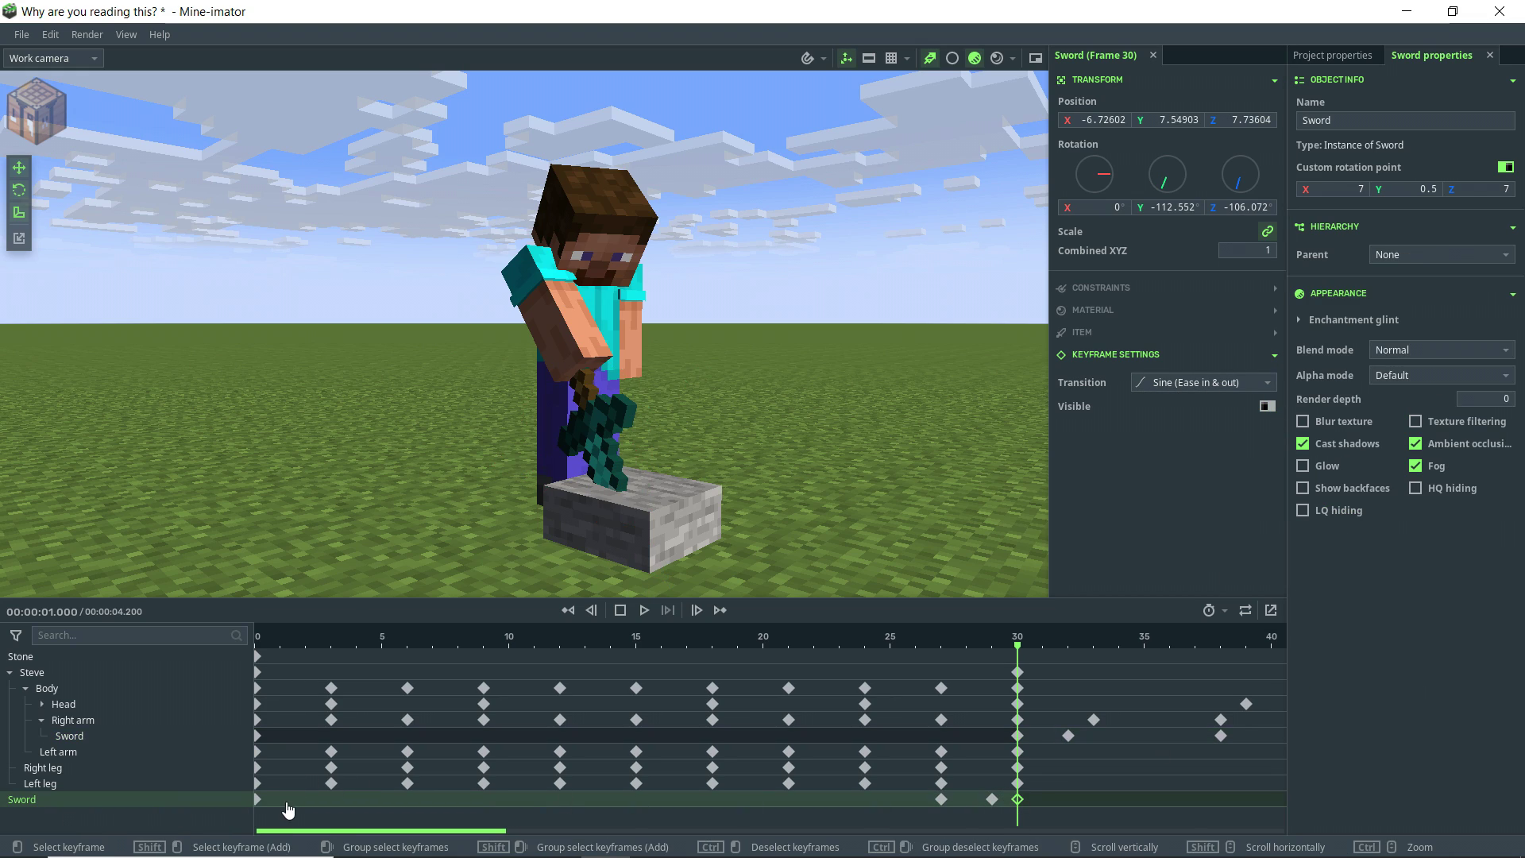
# - Examine the standalone sword's keyframes at frames 27, 29 and 30, viewing the grab from the side and front
pyautogui.moveTo(724, 642); pyautogui.dragTo(992, 642)
pyautogui.click(942, 799)
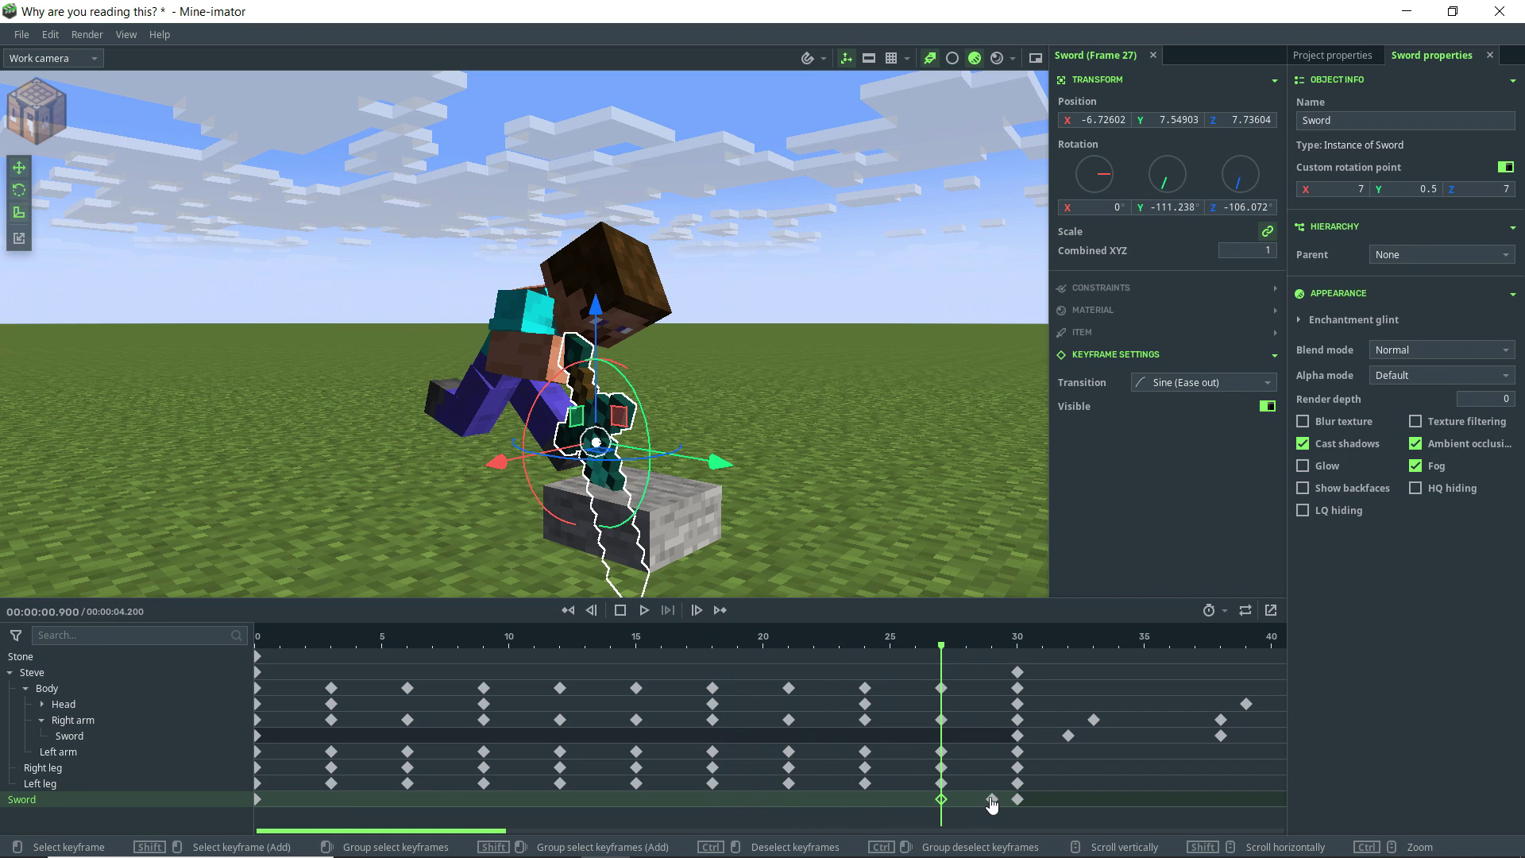
pyautogui.click(992, 799)
pyautogui.press('a')
pyautogui.moveTo(606, 368); pyautogui.dragTo(736, 345, button='right')
pyautogui.press('w')
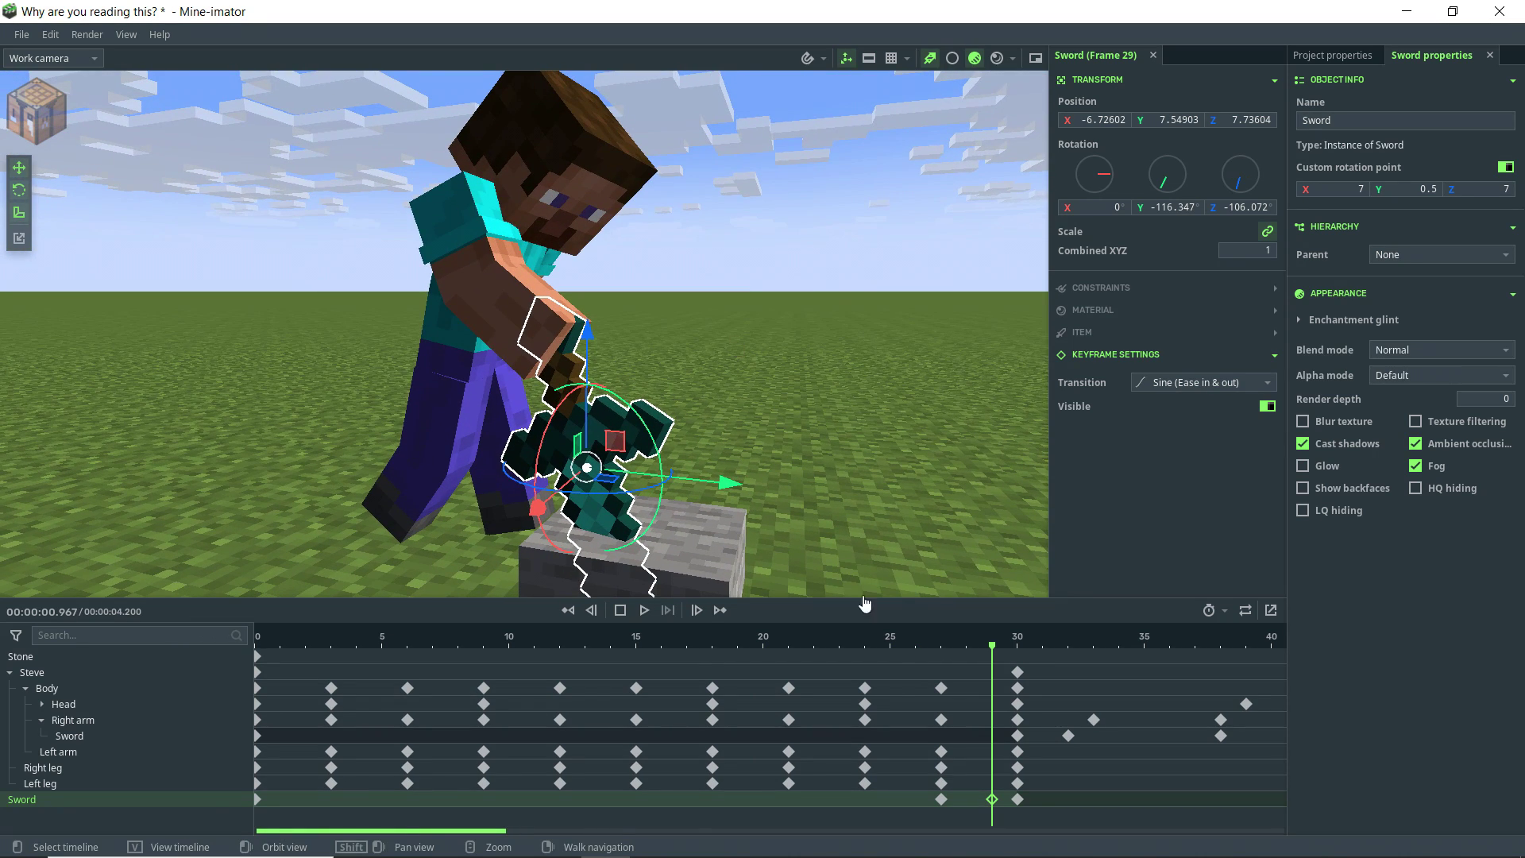
pyautogui.click(1018, 801)
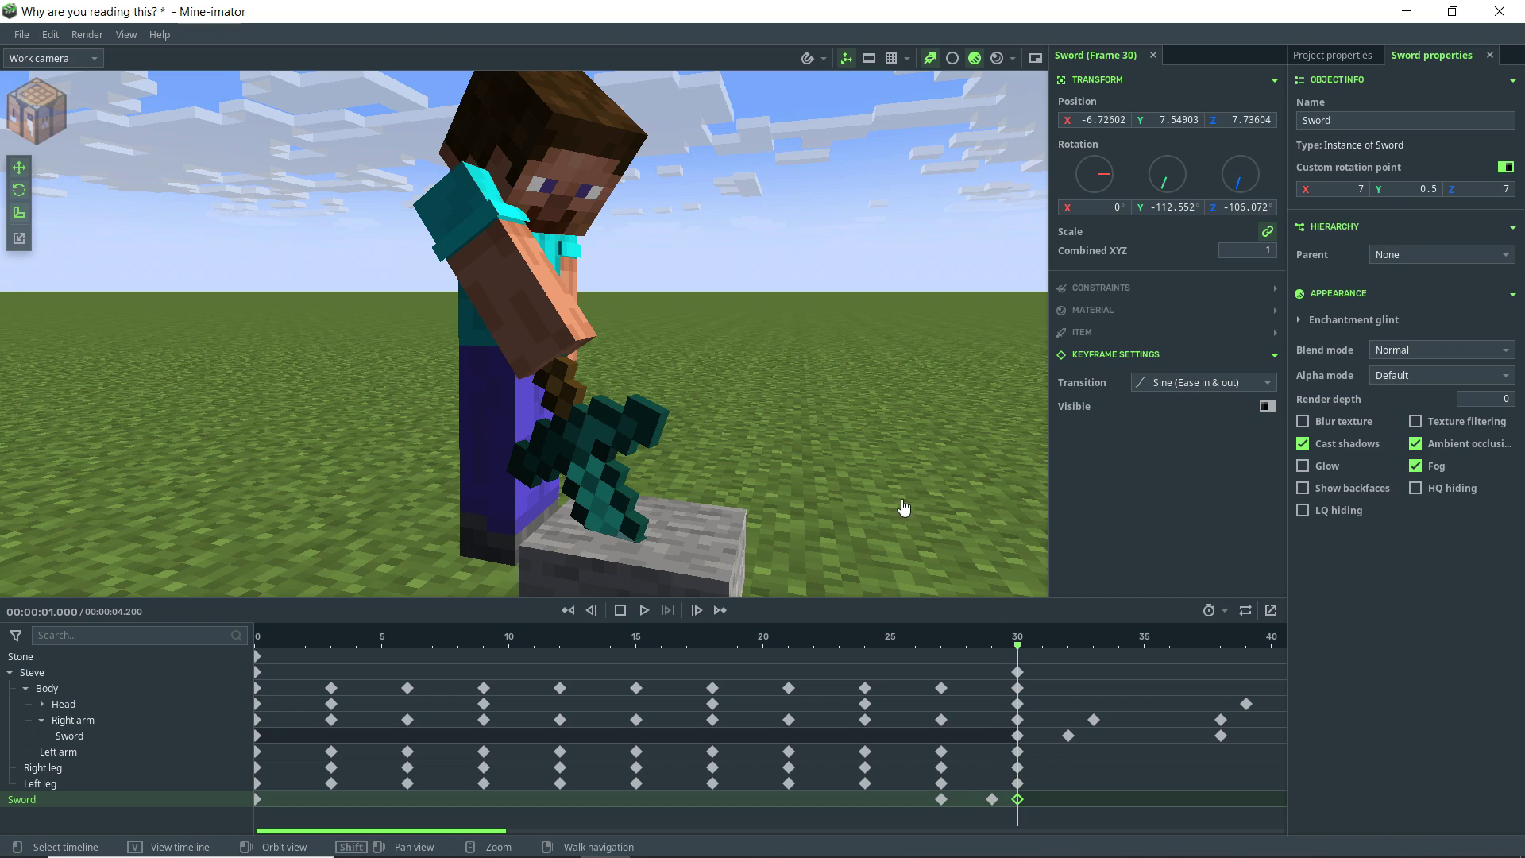
pyautogui.moveTo(903, 508); pyautogui.dragTo(739, 493)
pyautogui.moveTo(834, 506); pyautogui.dragTo(840, 510, button='right')
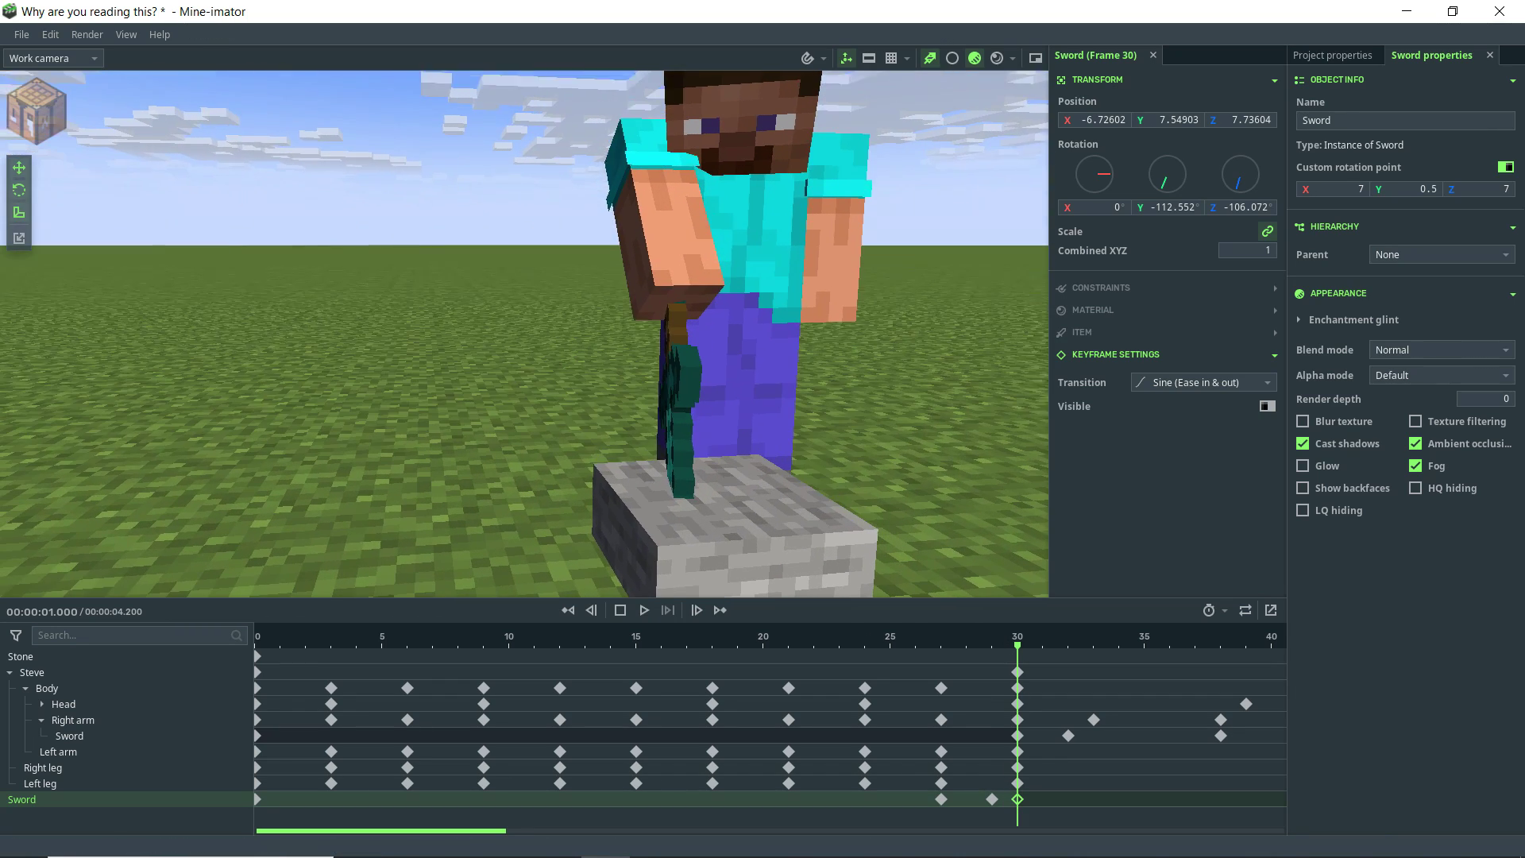
# - Make the standalone sword visible in its frame 30 keyframe
pyautogui.click(998, 647)
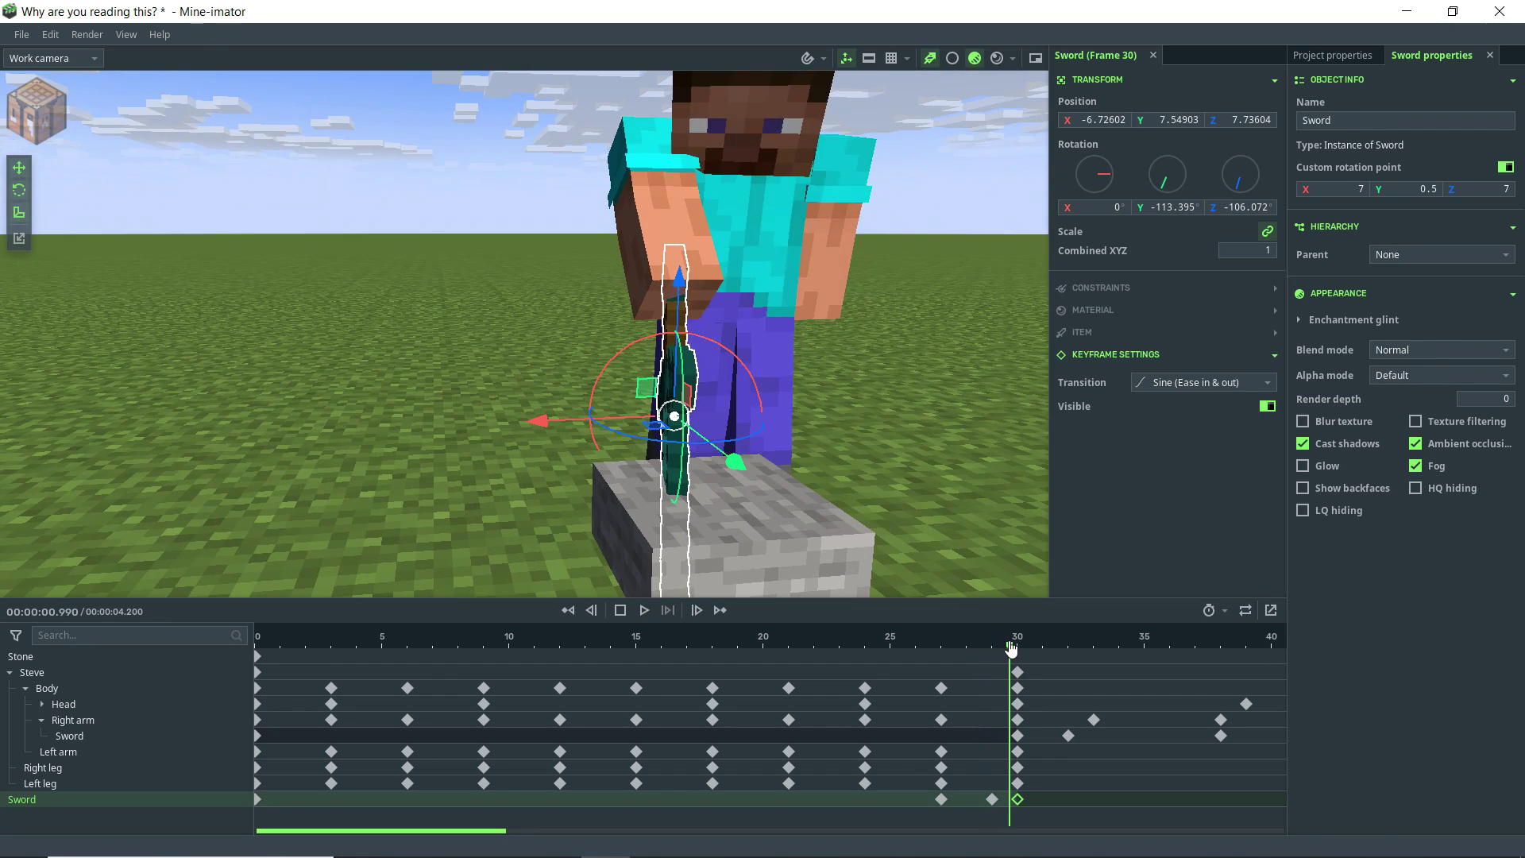
pyautogui.click(1017, 799)
pyautogui.click(1017, 736)
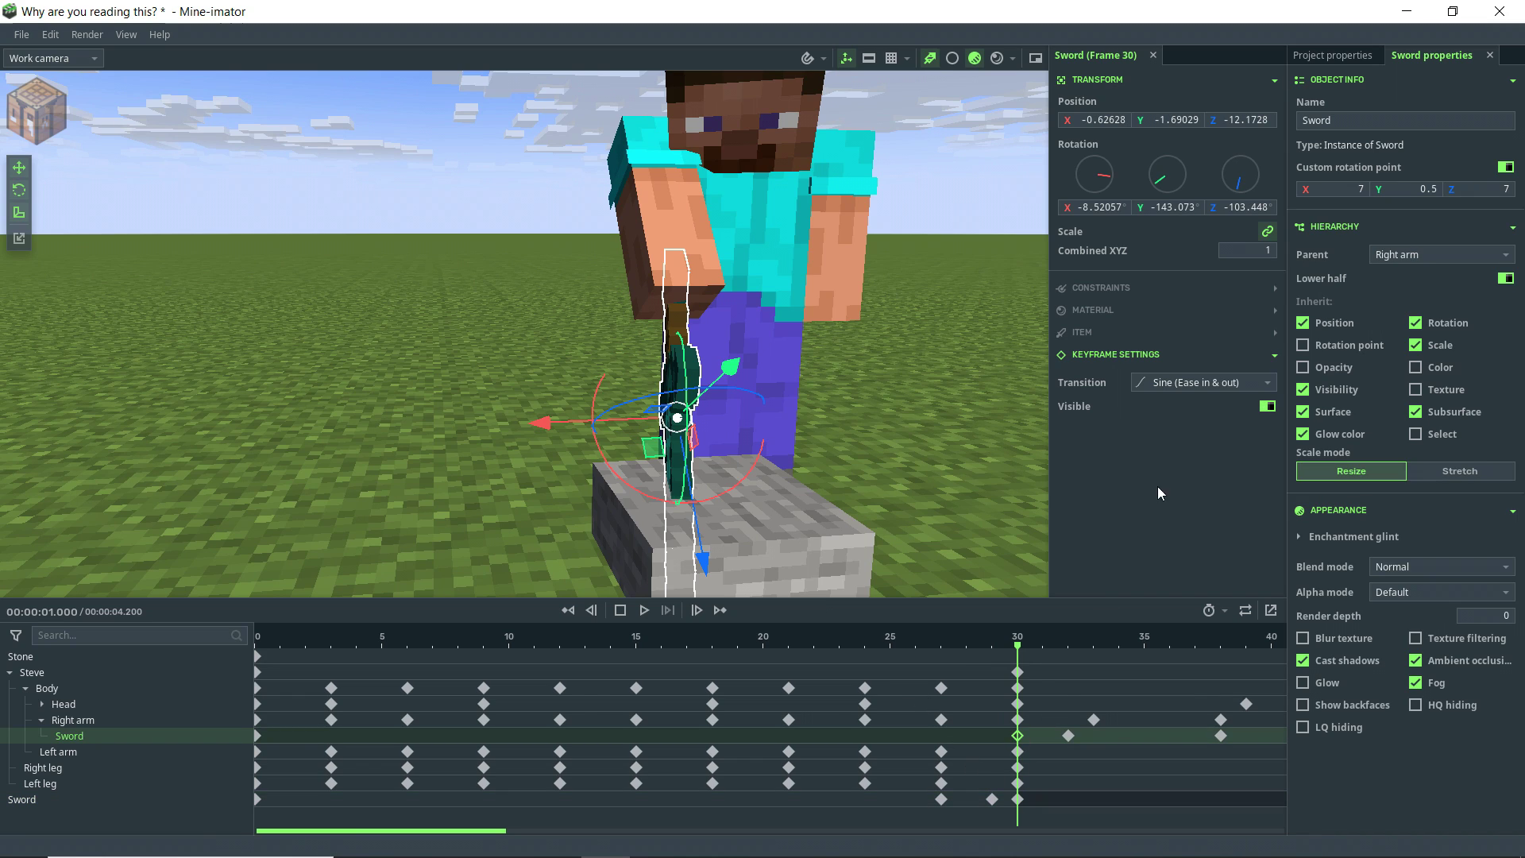
pyautogui.click(1019, 800)
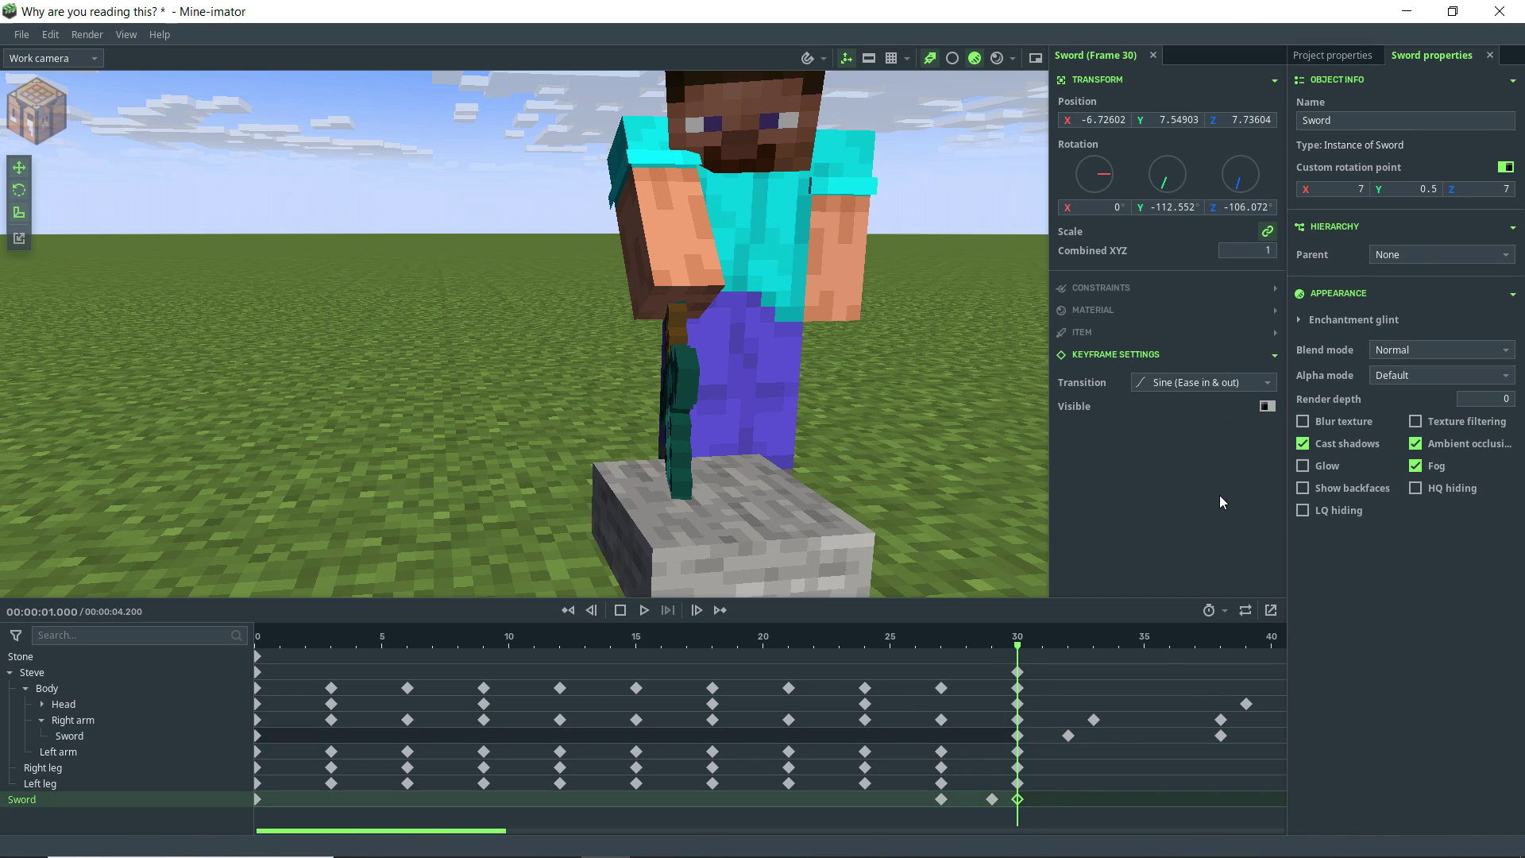
pyautogui.click(1267, 408)
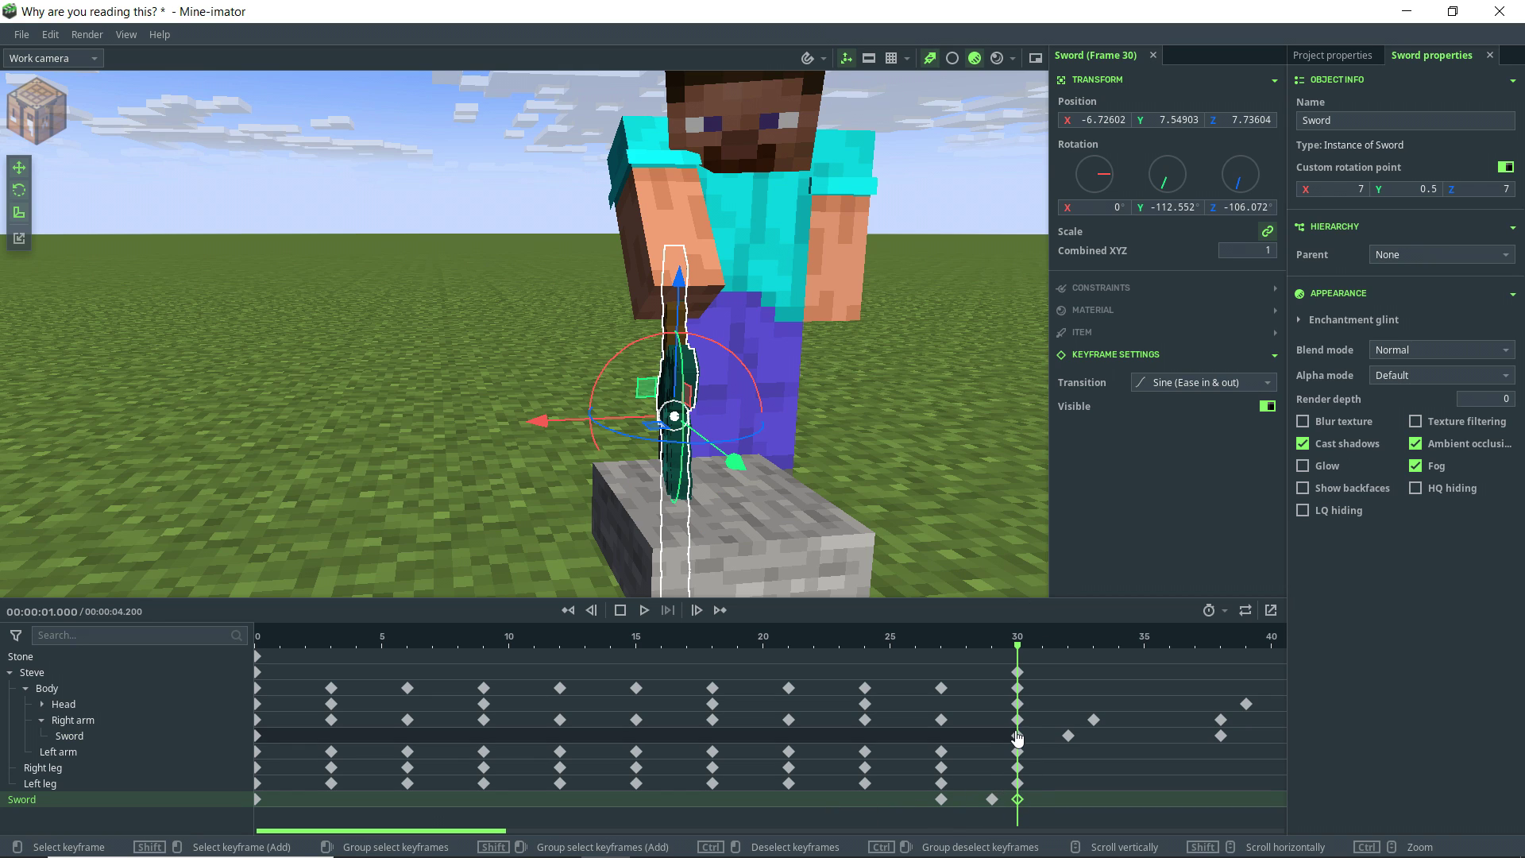
# - Select the right-arm sword's frame 30 keyframe and compare its placement with the standalone sword from the front
pyautogui.moveTo(844, 412); pyautogui.dragTo(841, 374)
pyautogui.moveTo(841, 374); pyautogui.dragTo(520, 425, button='right')
pyautogui.press('w')
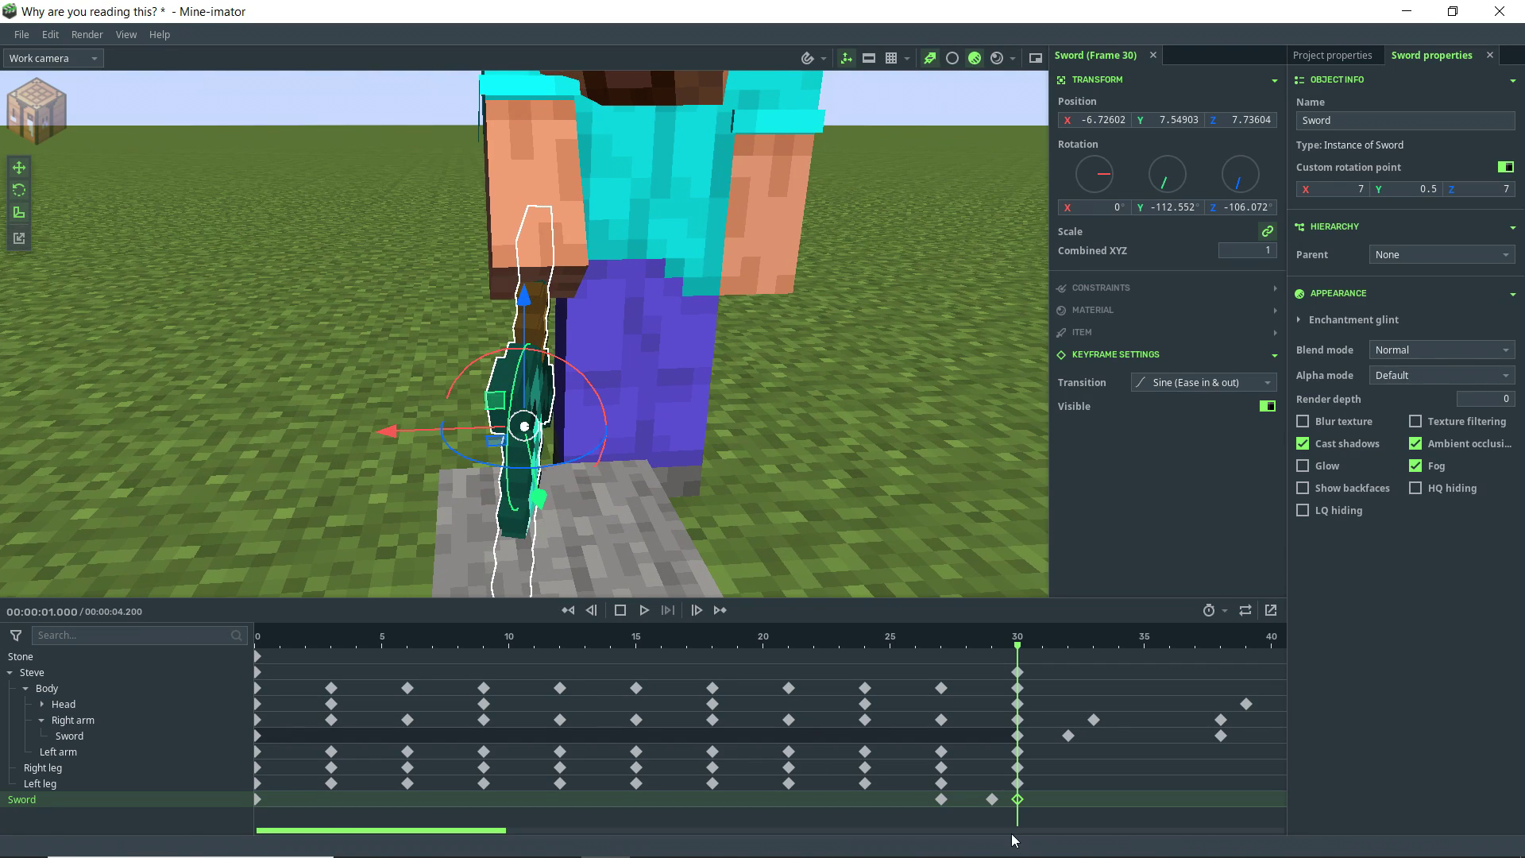
pyautogui.click(1018, 735)
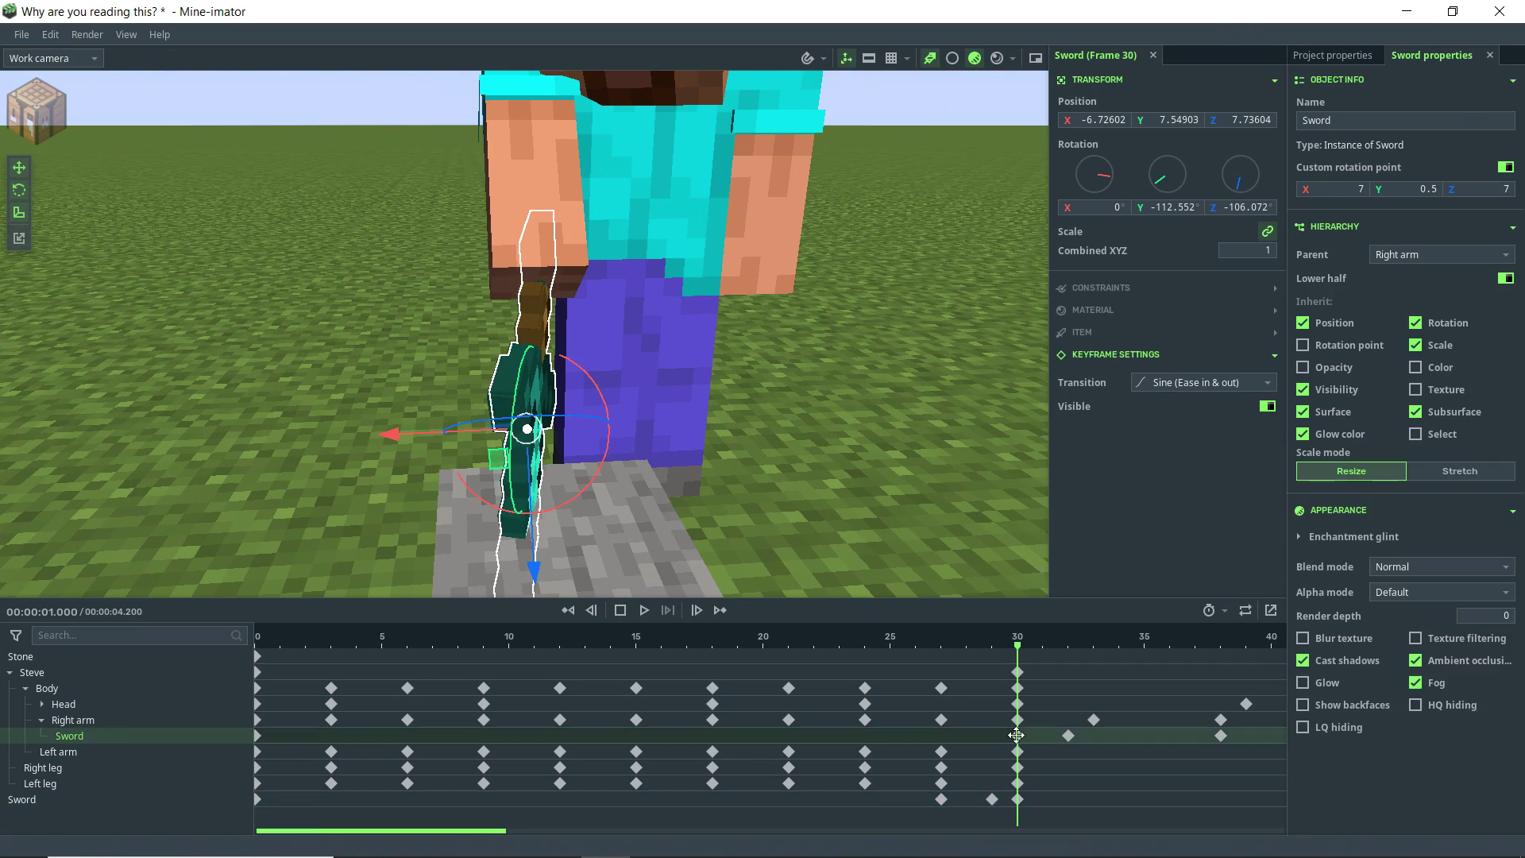
pyautogui.moveTo(715, 409); pyautogui.dragTo(764, 419)
pyautogui.moveTo(585, 404); pyautogui.dragTo(403, 447, button='right')
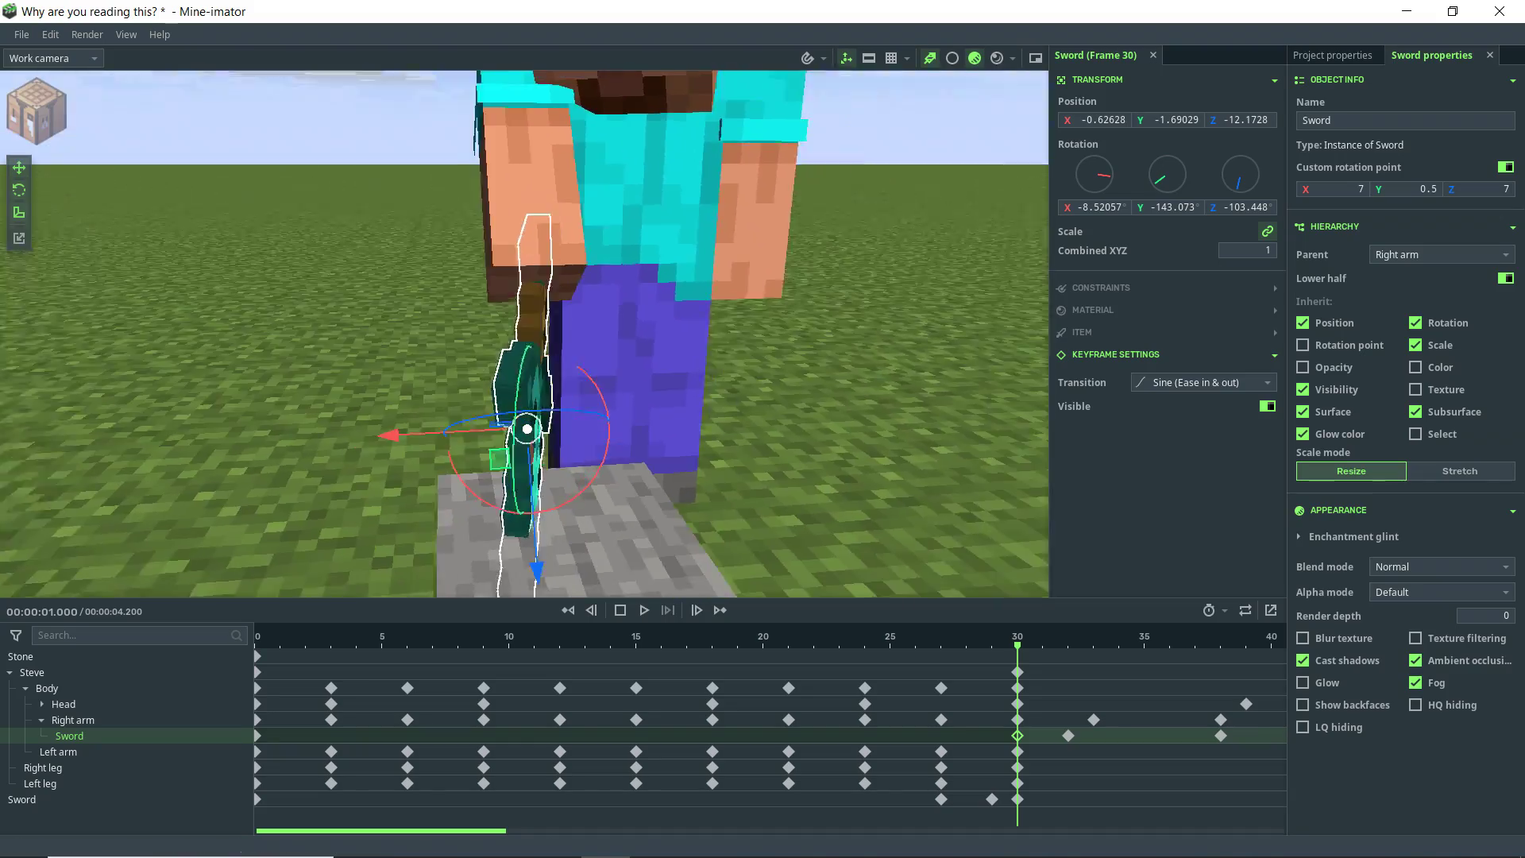
# - Examine up close how the two swords overlap at frame 30 from several angles
pyautogui.moveTo(403, 447); pyautogui.dragTo(403, 446)
pyautogui.moveTo(722, 392); pyautogui.dragTo(742, 367)
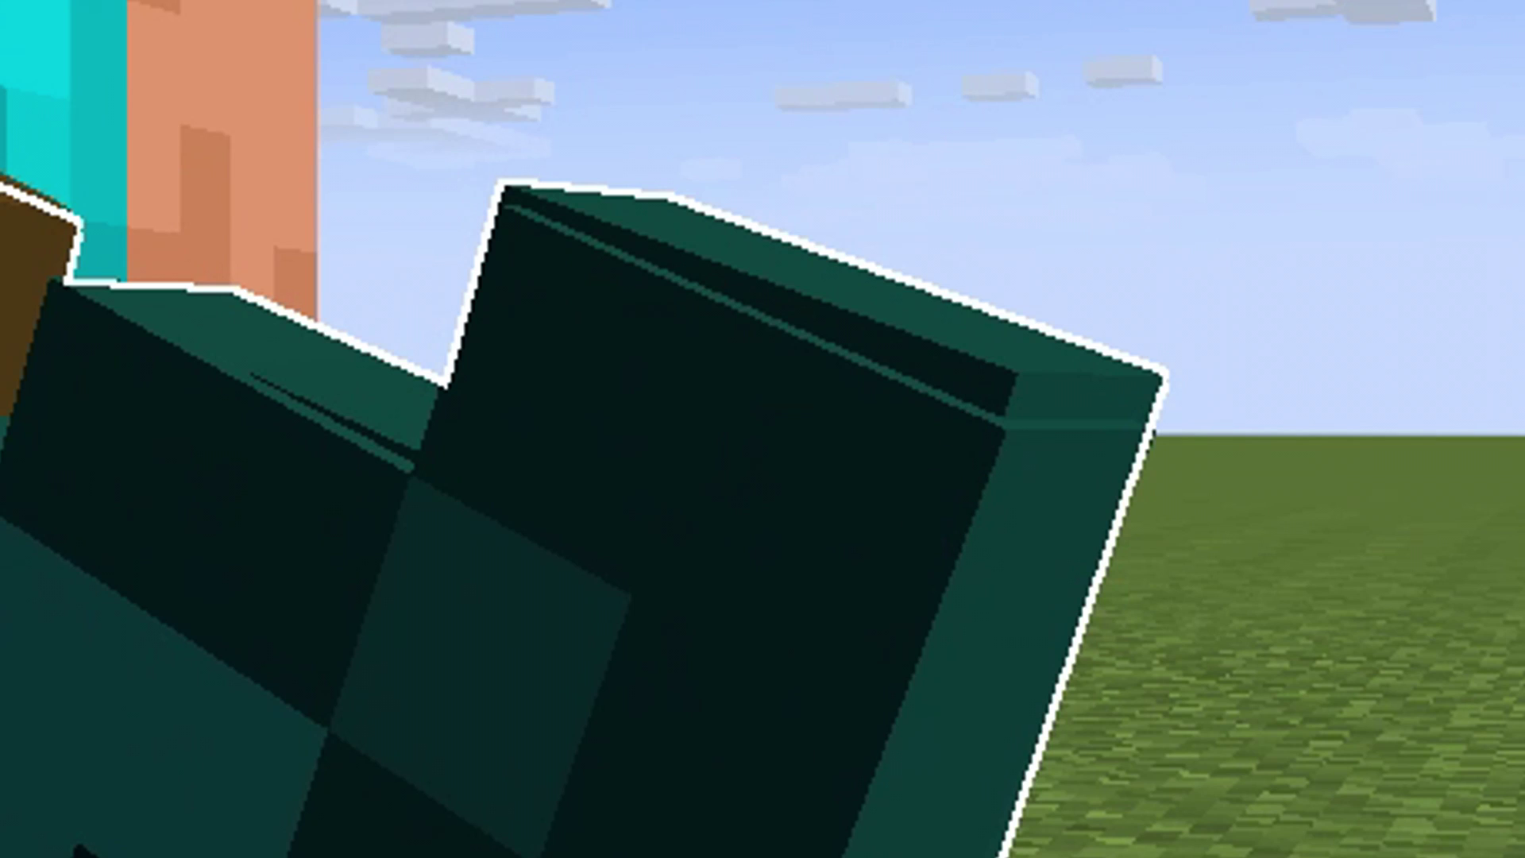
pyautogui.moveTo(612, 463)
pyautogui.mouseDown()
pyautogui.moveTo(639, 445)
pyautogui.moveTo(601, 470)
pyautogui.moveTo(616, 461)
pyautogui.mouseUp()
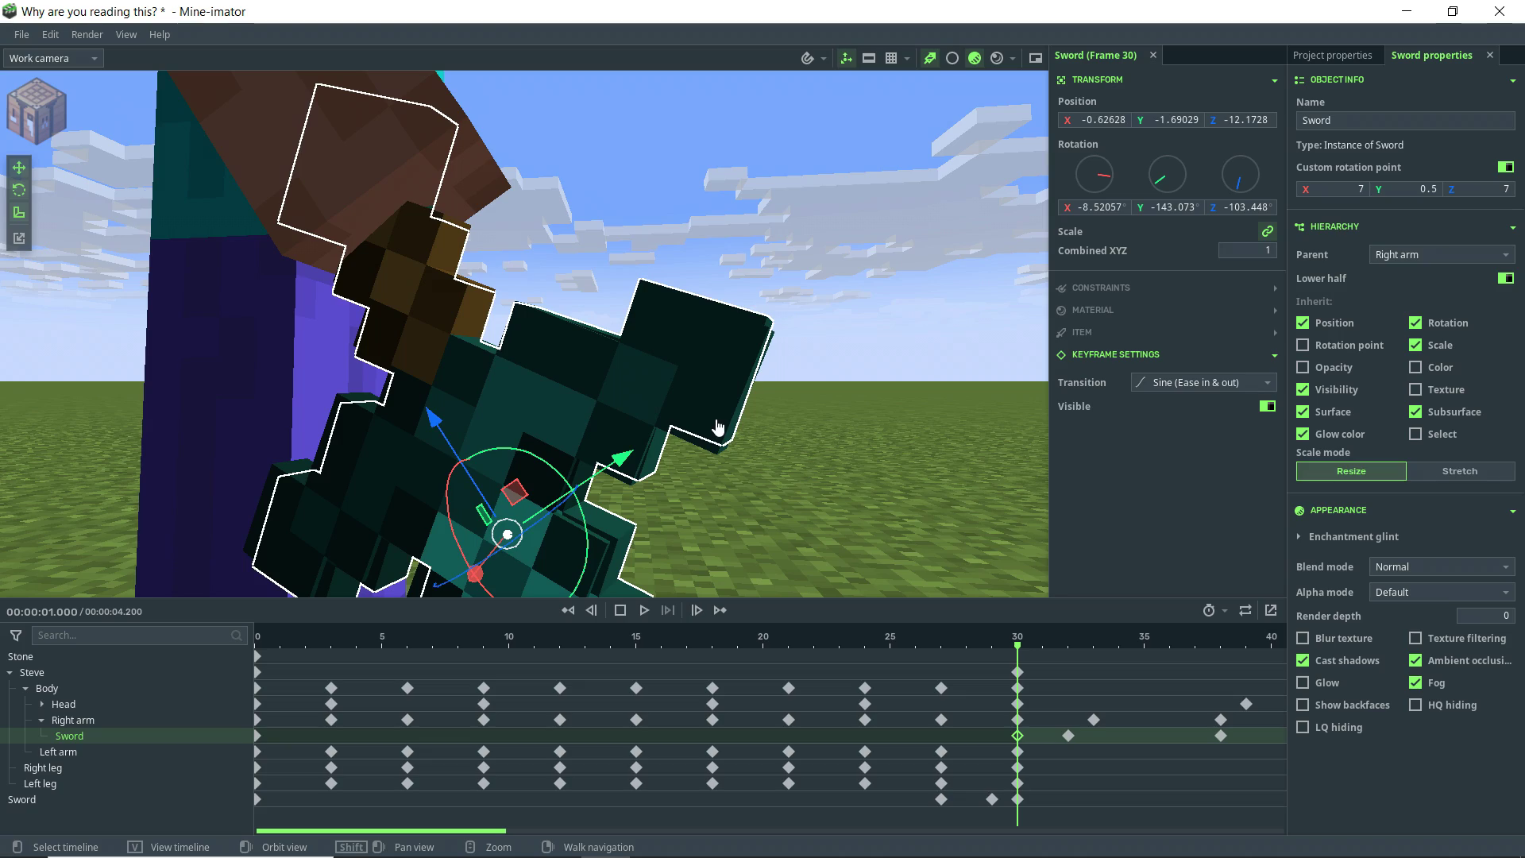
pyautogui.moveTo(718, 426); pyautogui.dragTo(572, 477)
pyautogui.moveTo(854, 381); pyautogui.dragTo(729, 379)
pyautogui.scroll(-4, 786, 386)
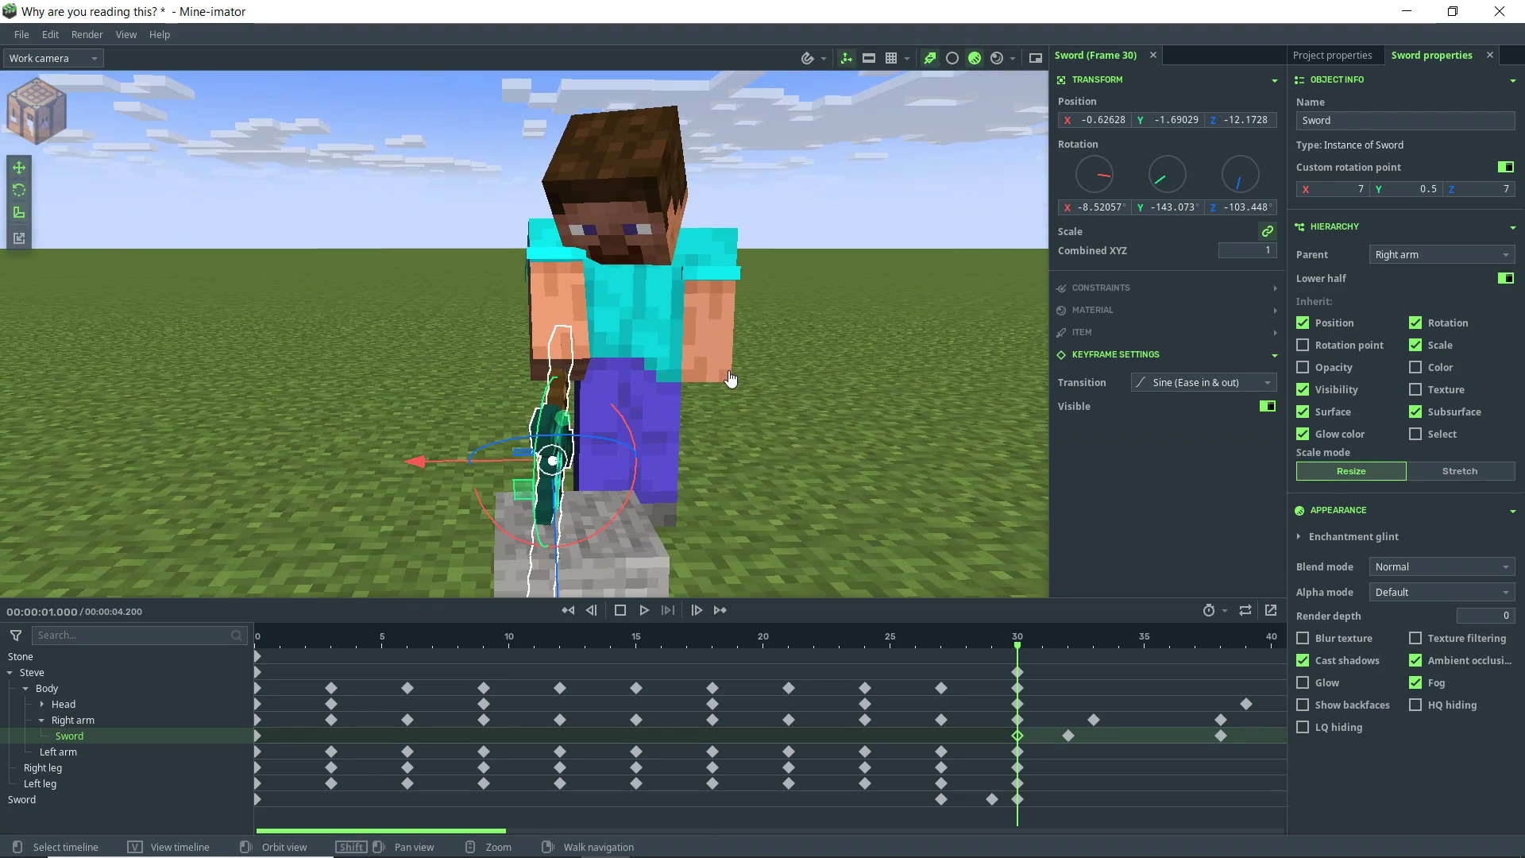
pyautogui.scroll(6, 718, 371)
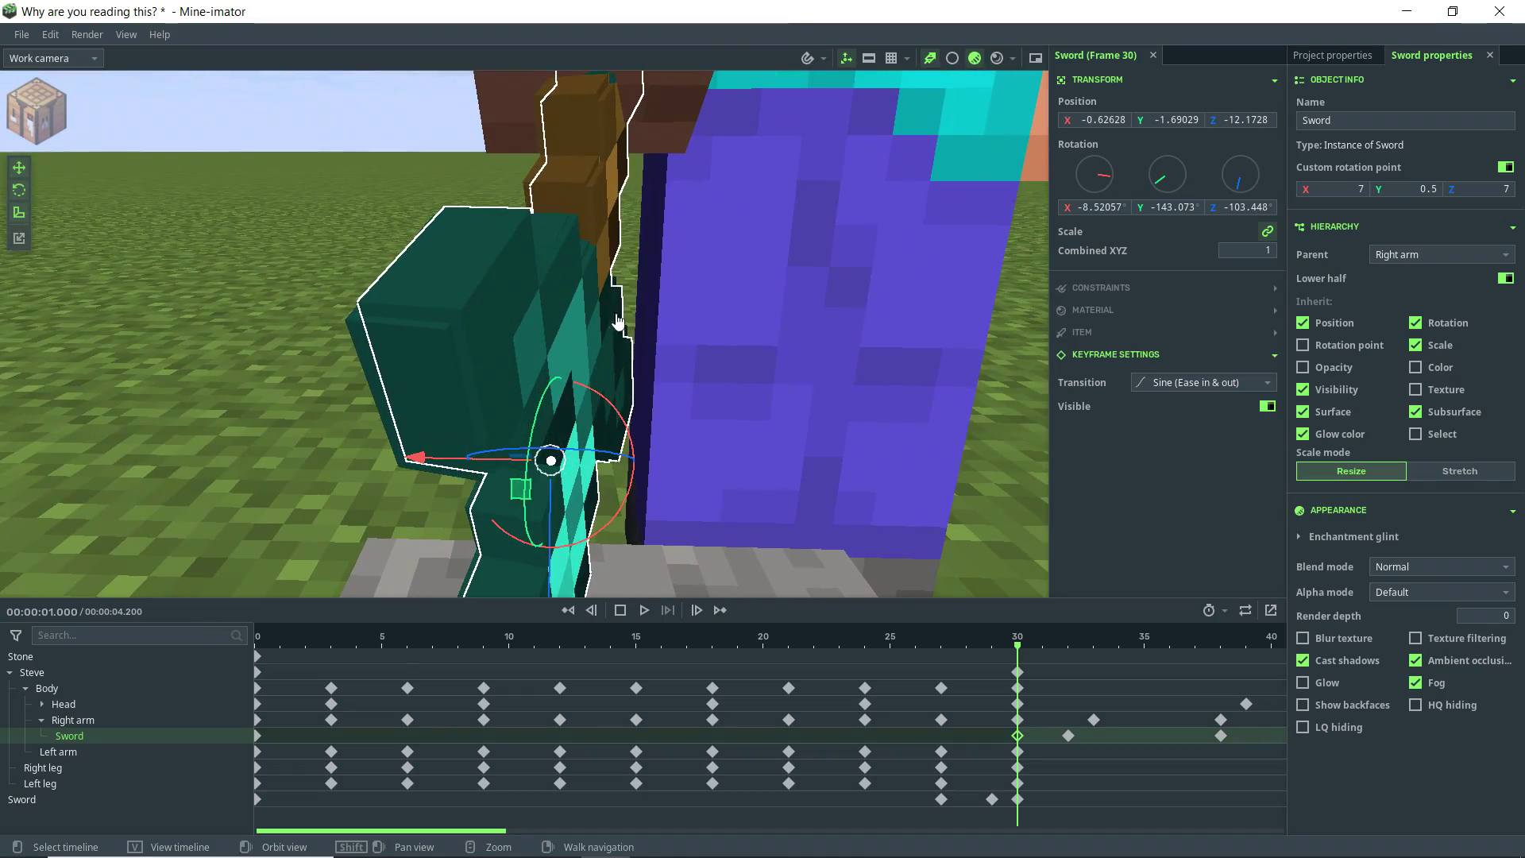
pyautogui.moveTo(617, 322); pyautogui.dragTo(557, 318, button='middle')
# - Hide the standalone sword in its frame 30 keyframe and check both swords' keyframes at that frame
pyautogui.click(1017, 799)
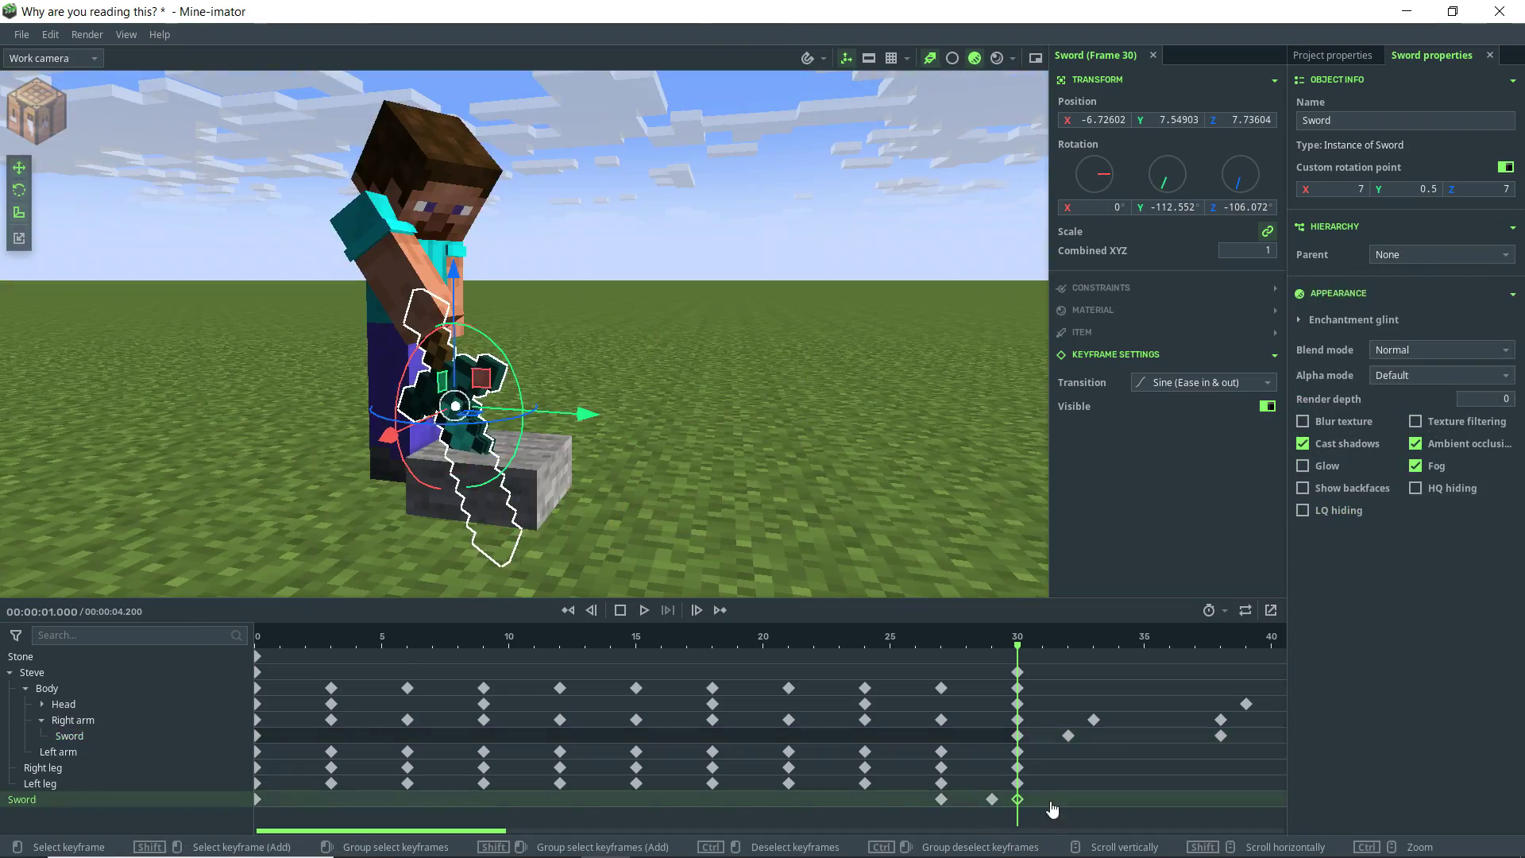
pyautogui.click(1267, 407)
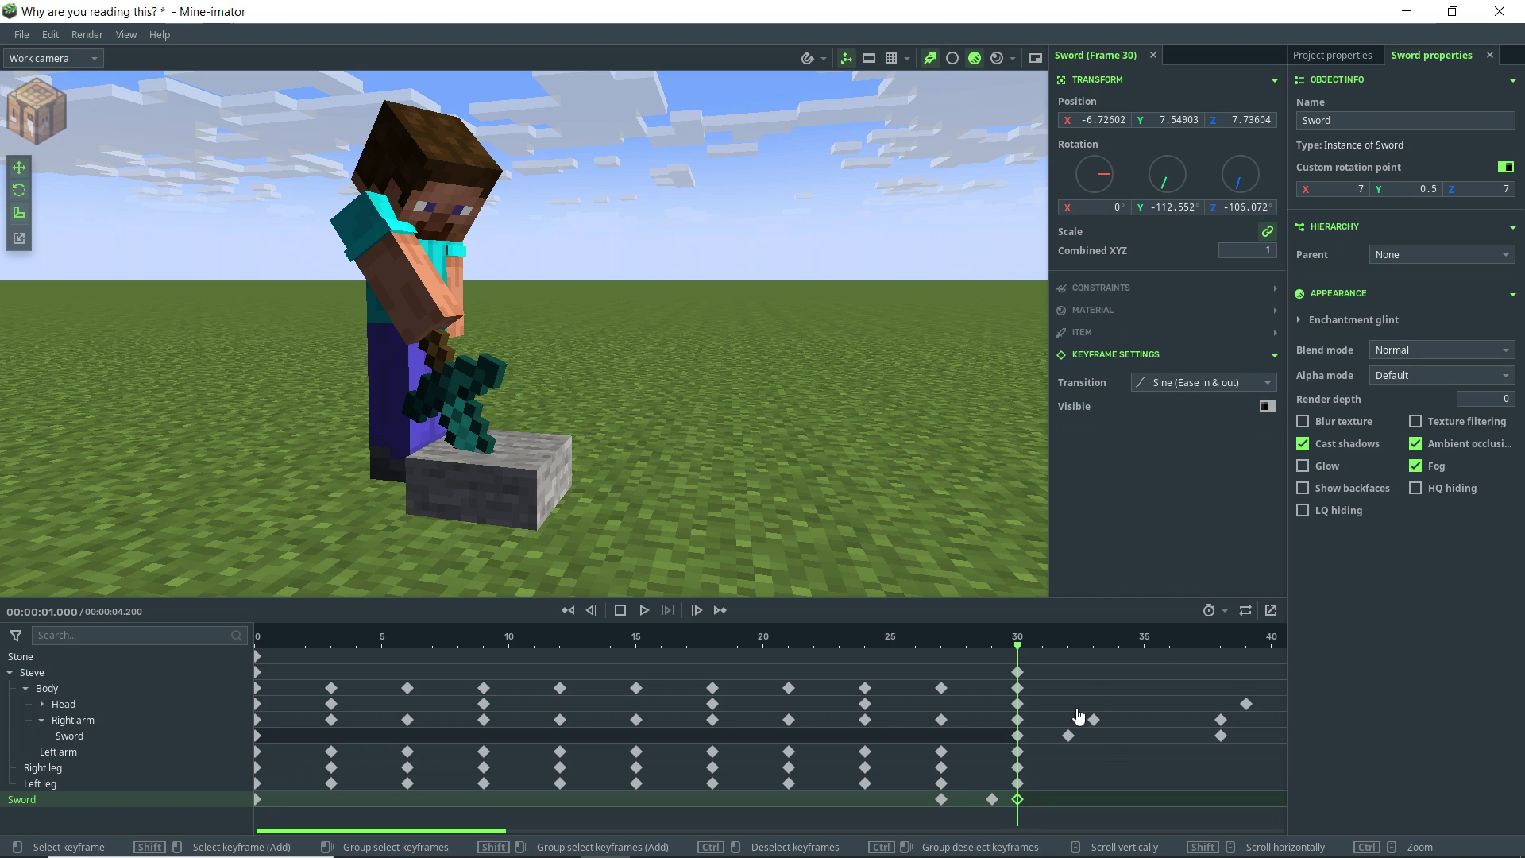
pyautogui.click(1018, 737)
pyautogui.click(1019, 800)
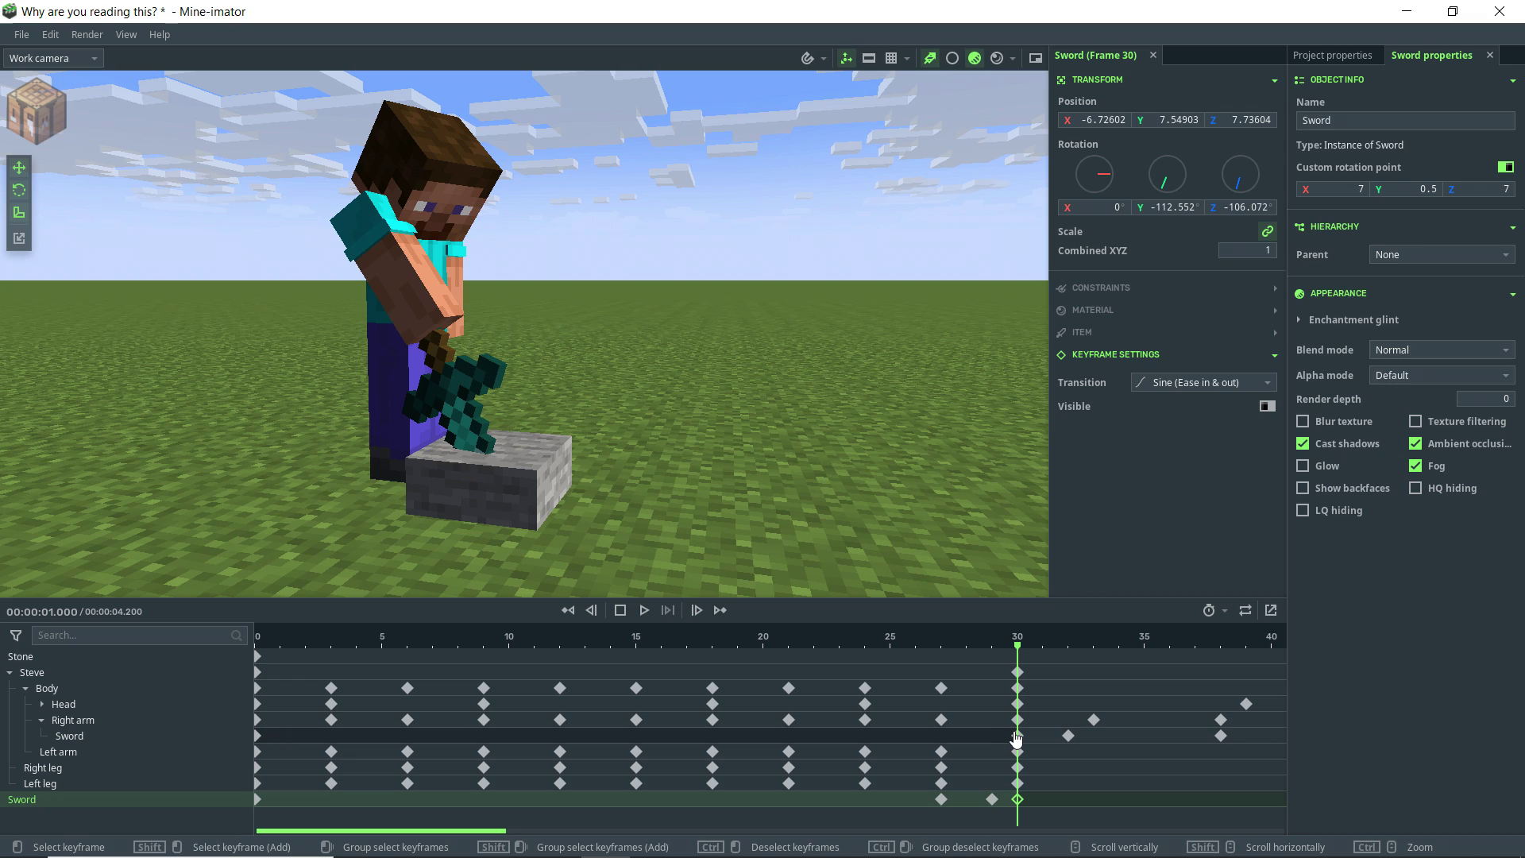
pyautogui.click(1018, 736)
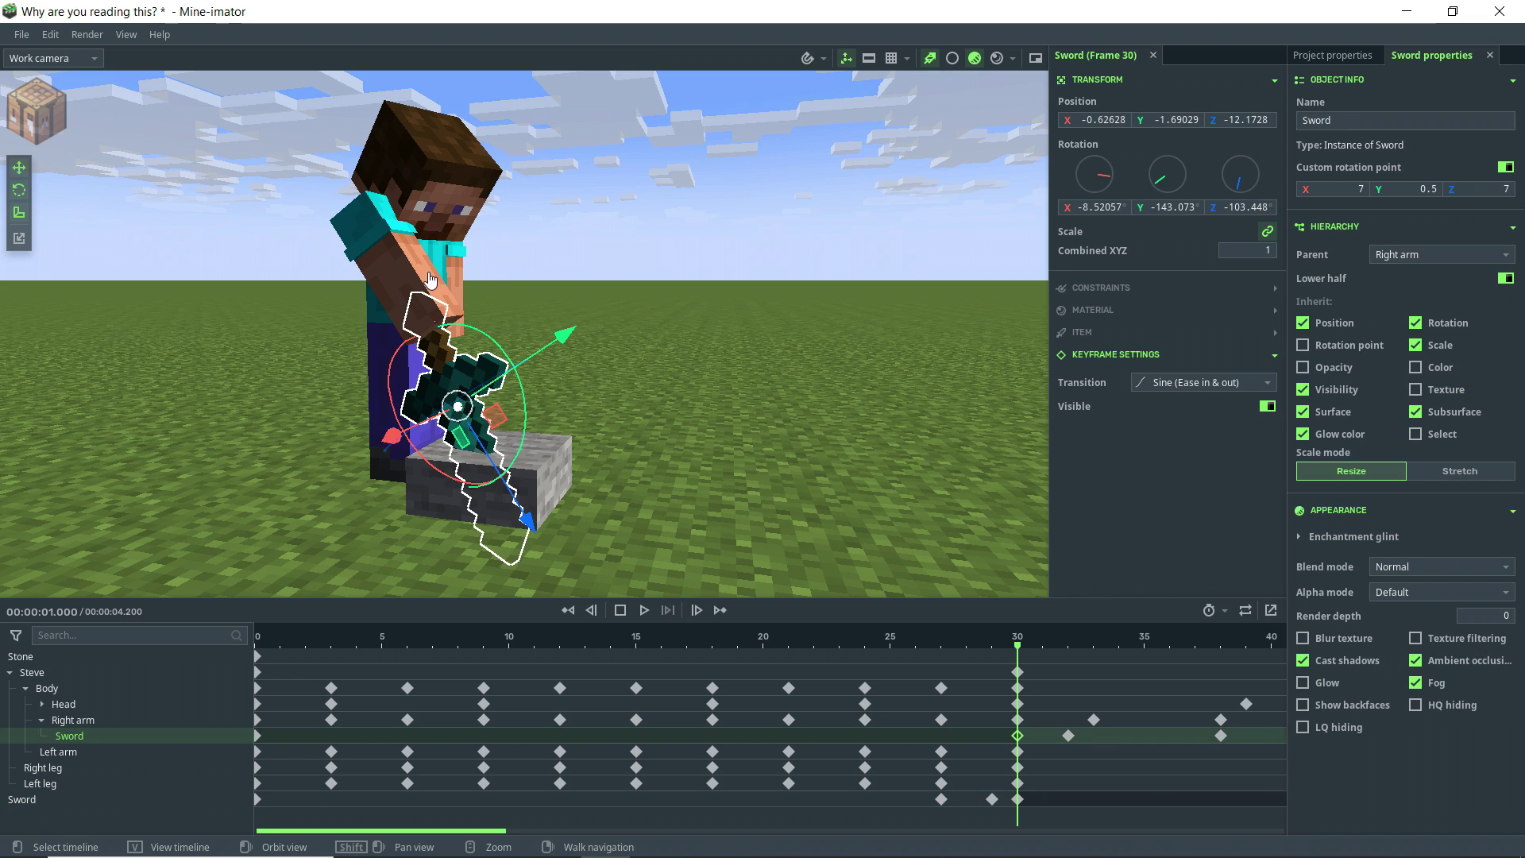
# - Scrub to frame 35 and view the right-arm sword as the arm lifts it out of the stone
pyautogui.moveTo(1025, 636); pyautogui.dragTo(1144, 636)
pyautogui.moveTo(970, 489); pyautogui.dragTo(961, 469, button='right')
pyautogui.press('w')
pyautogui.press('a')
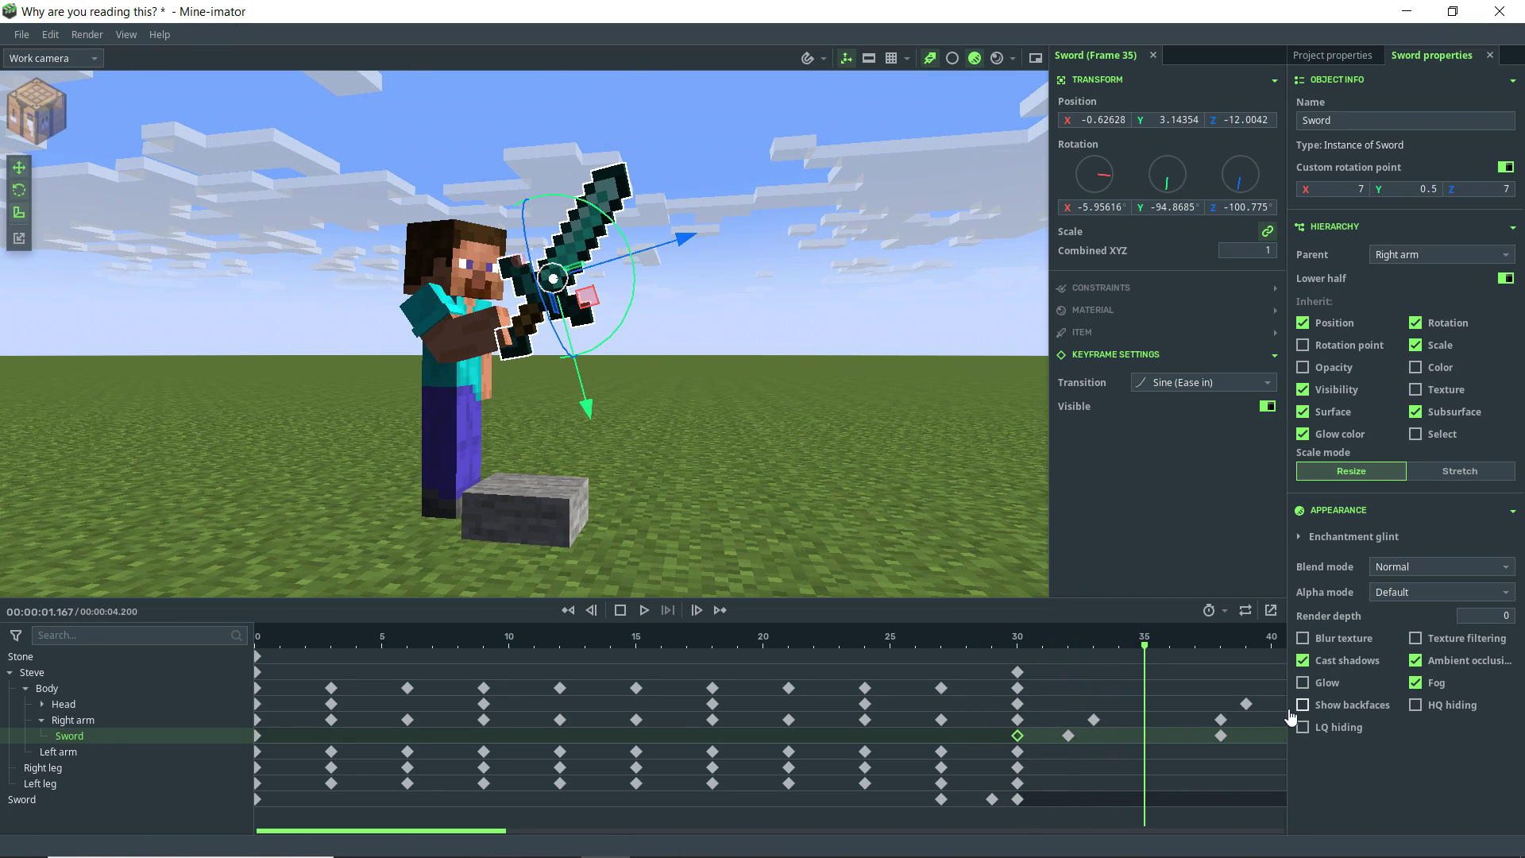
# - Scrub between frames 35 and 47 to review how the right-arm sword moves with Steve's arm
pyautogui.keyDown('shift'); pyautogui.scroll(-1, 850, 726); pyautogui.keyUp('shift')
pyautogui.keyDown('ctrl'); pyautogui.scroll(-2, 884, 720); pyautogui.keyUp('ctrl')
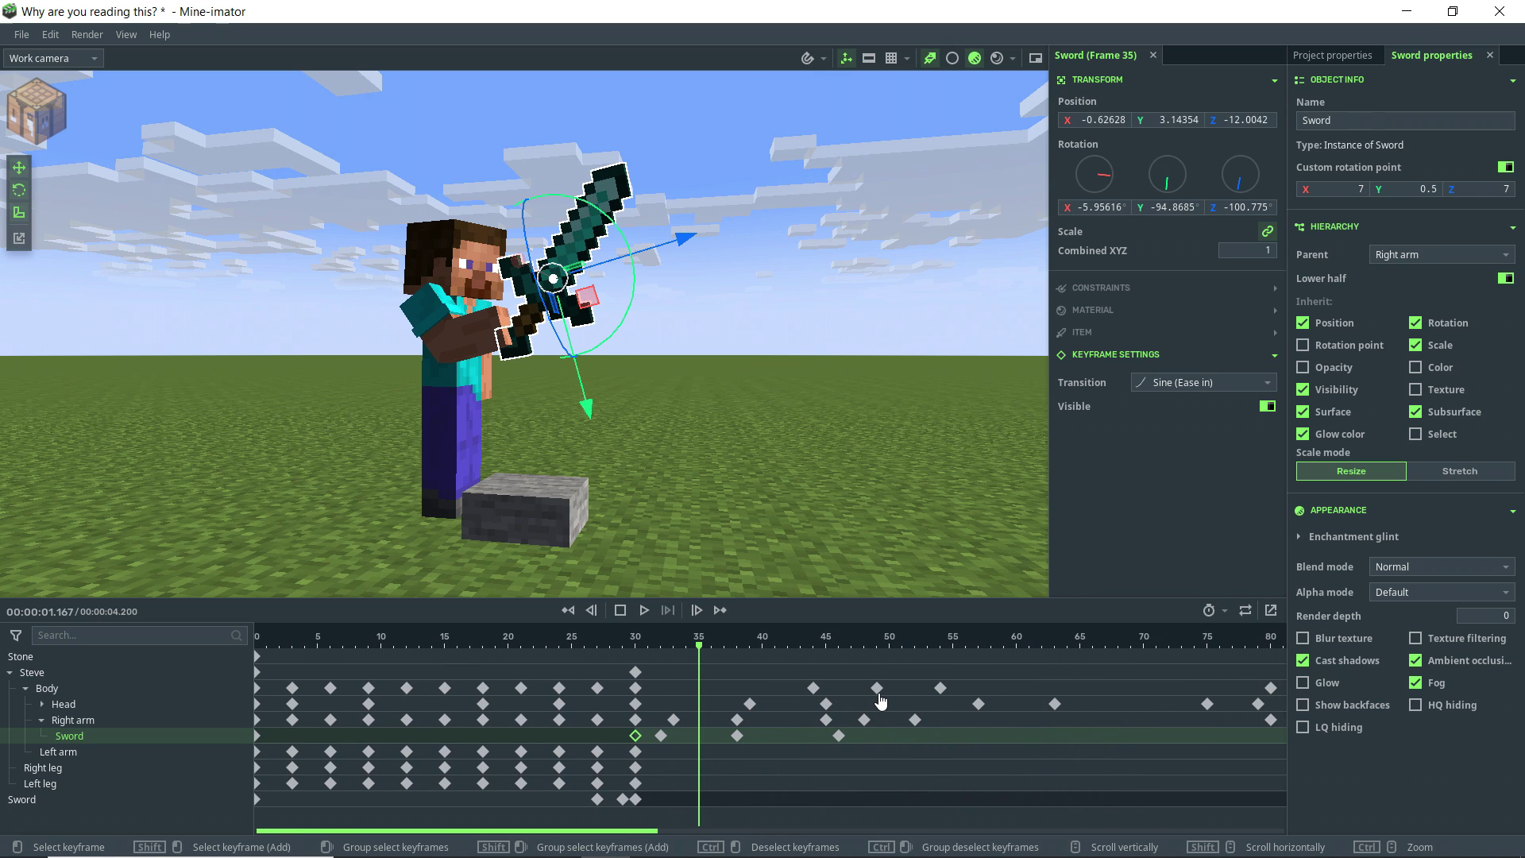
pyautogui.moveTo(701, 640); pyautogui.dragTo(801, 638)
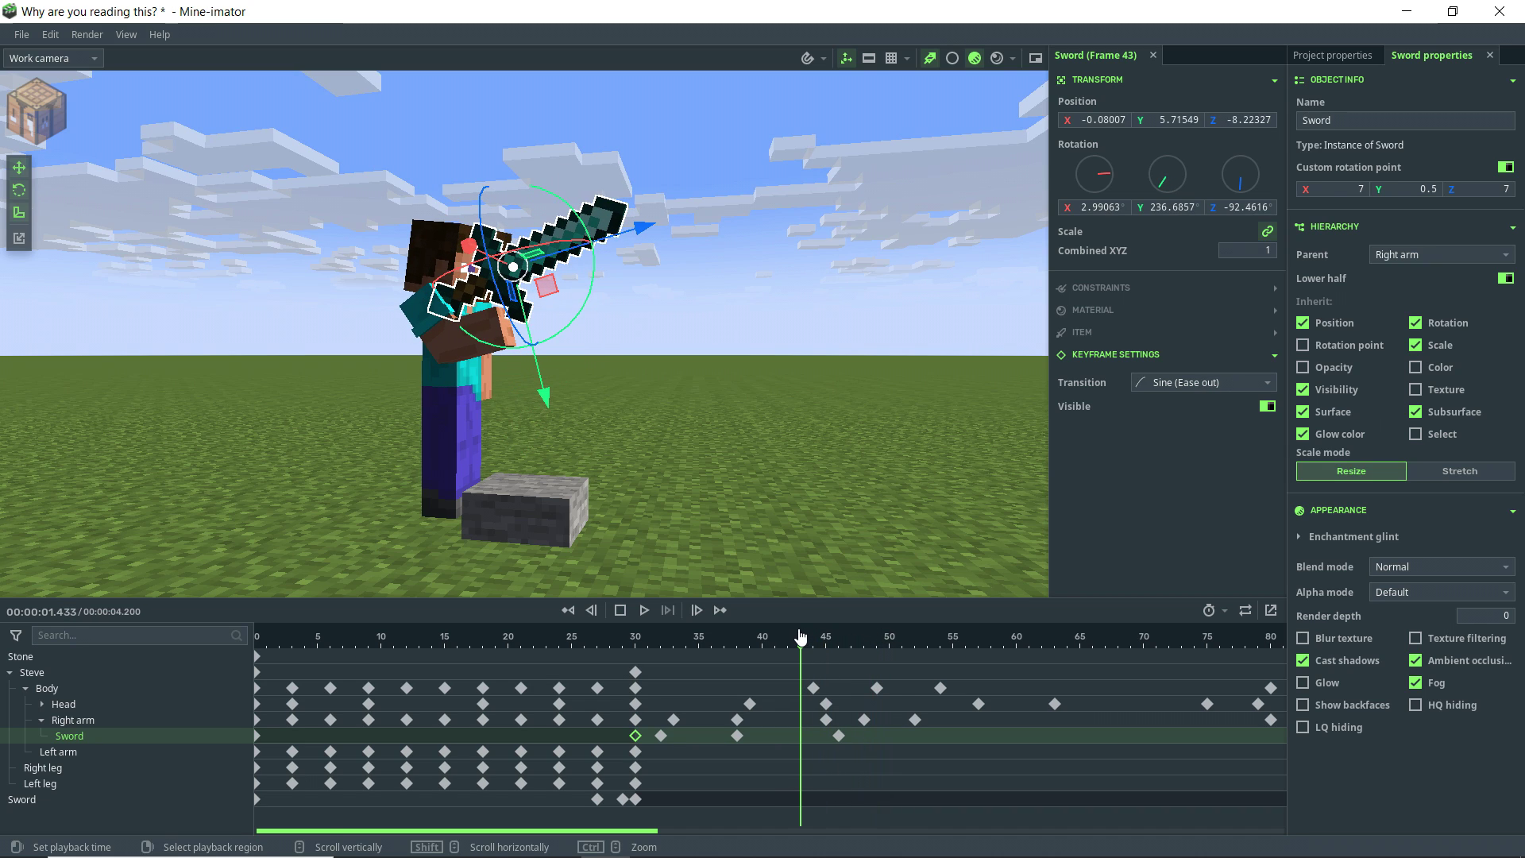
pyautogui.moveTo(801, 638); pyautogui.dragTo(699, 676)
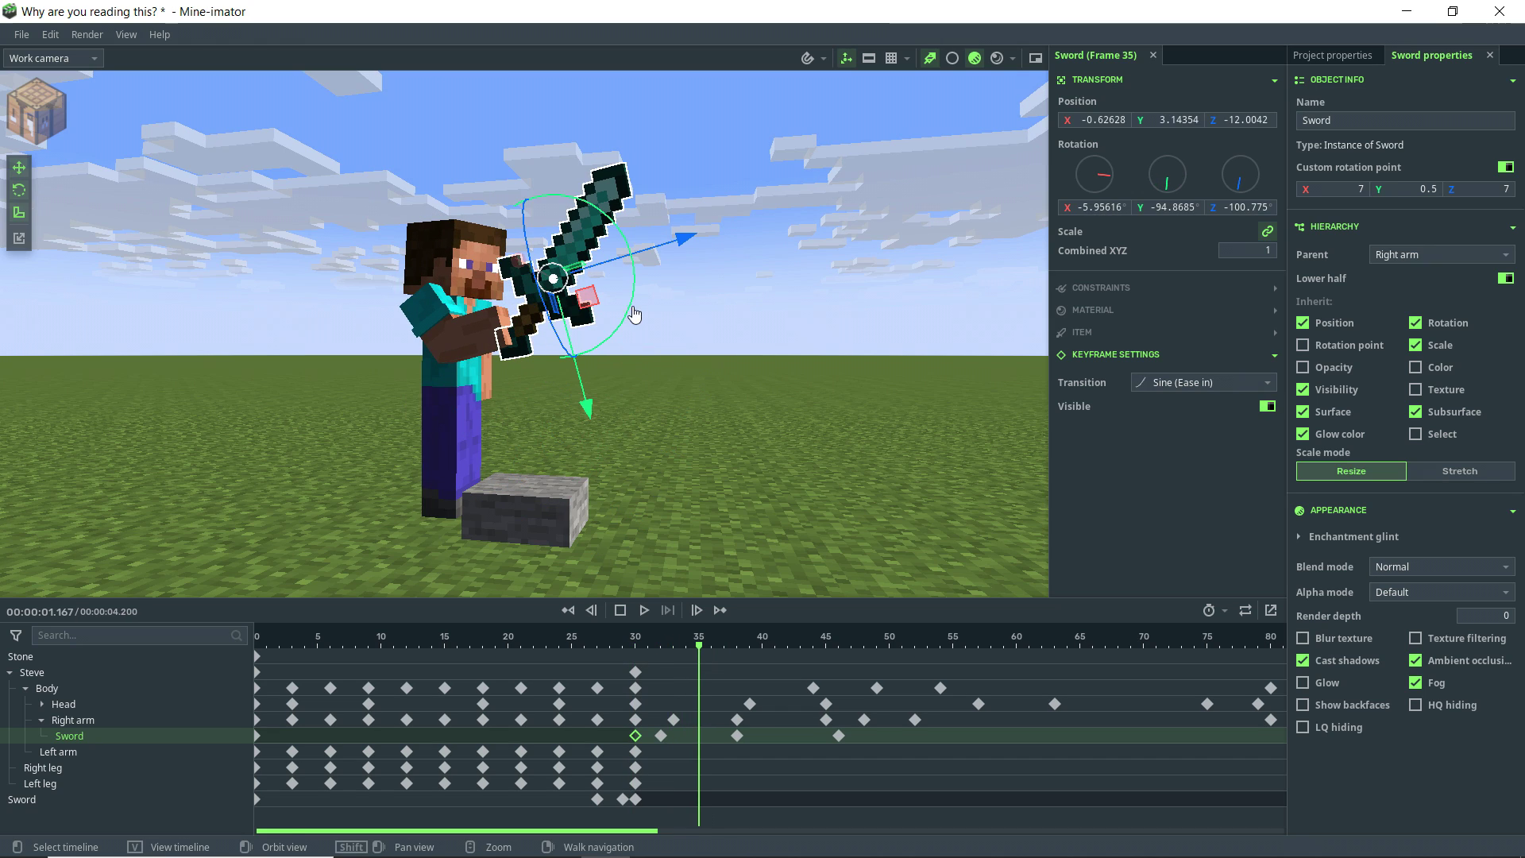
pyautogui.moveTo(702, 643); pyautogui.dragTo(854, 609)
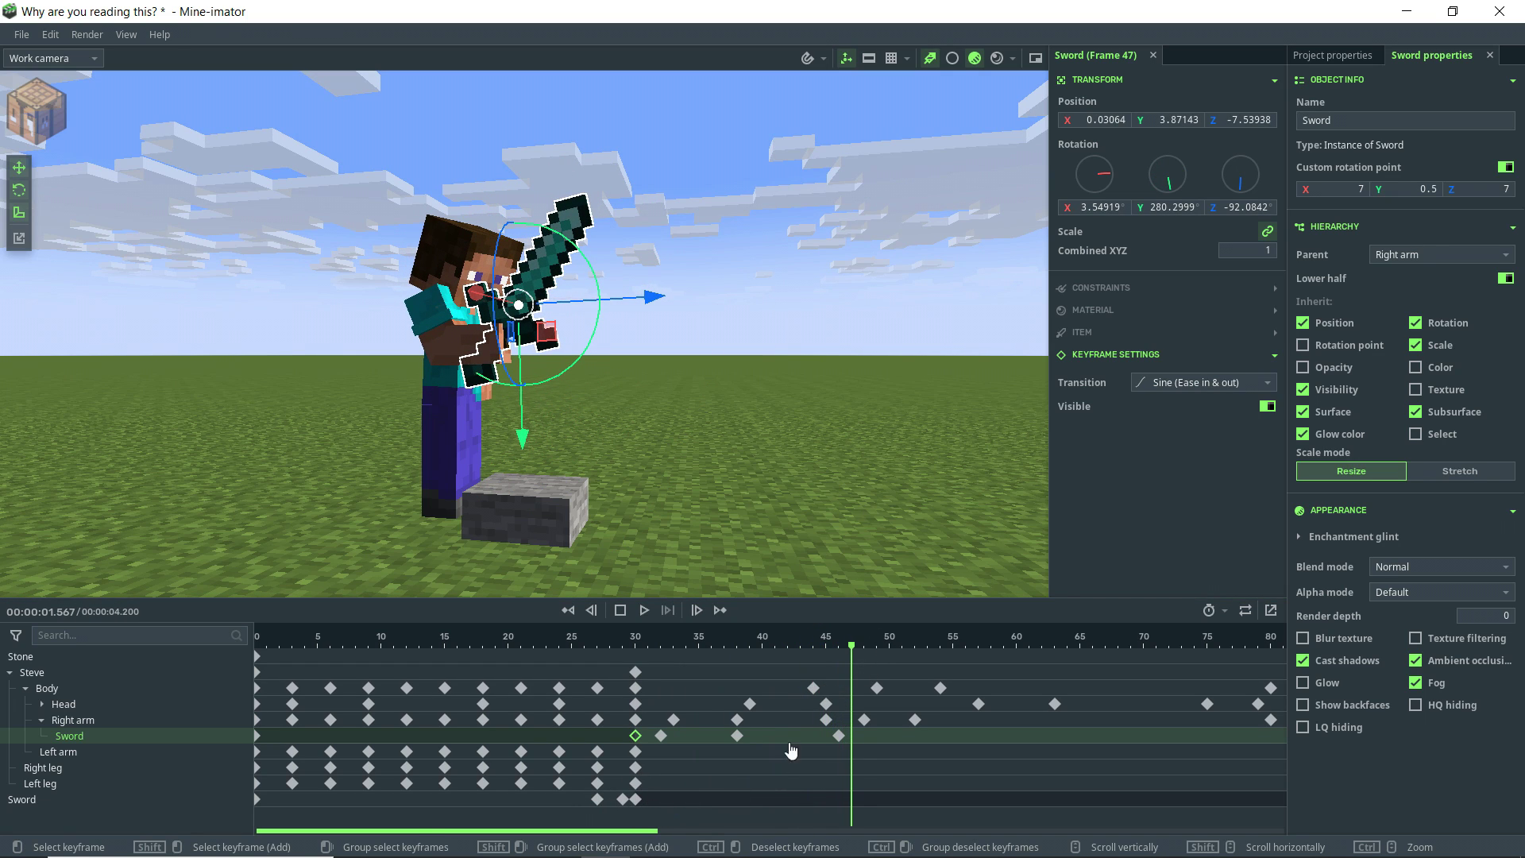
pyautogui.moveTo(688, 646); pyautogui.dragTo(643, 639)
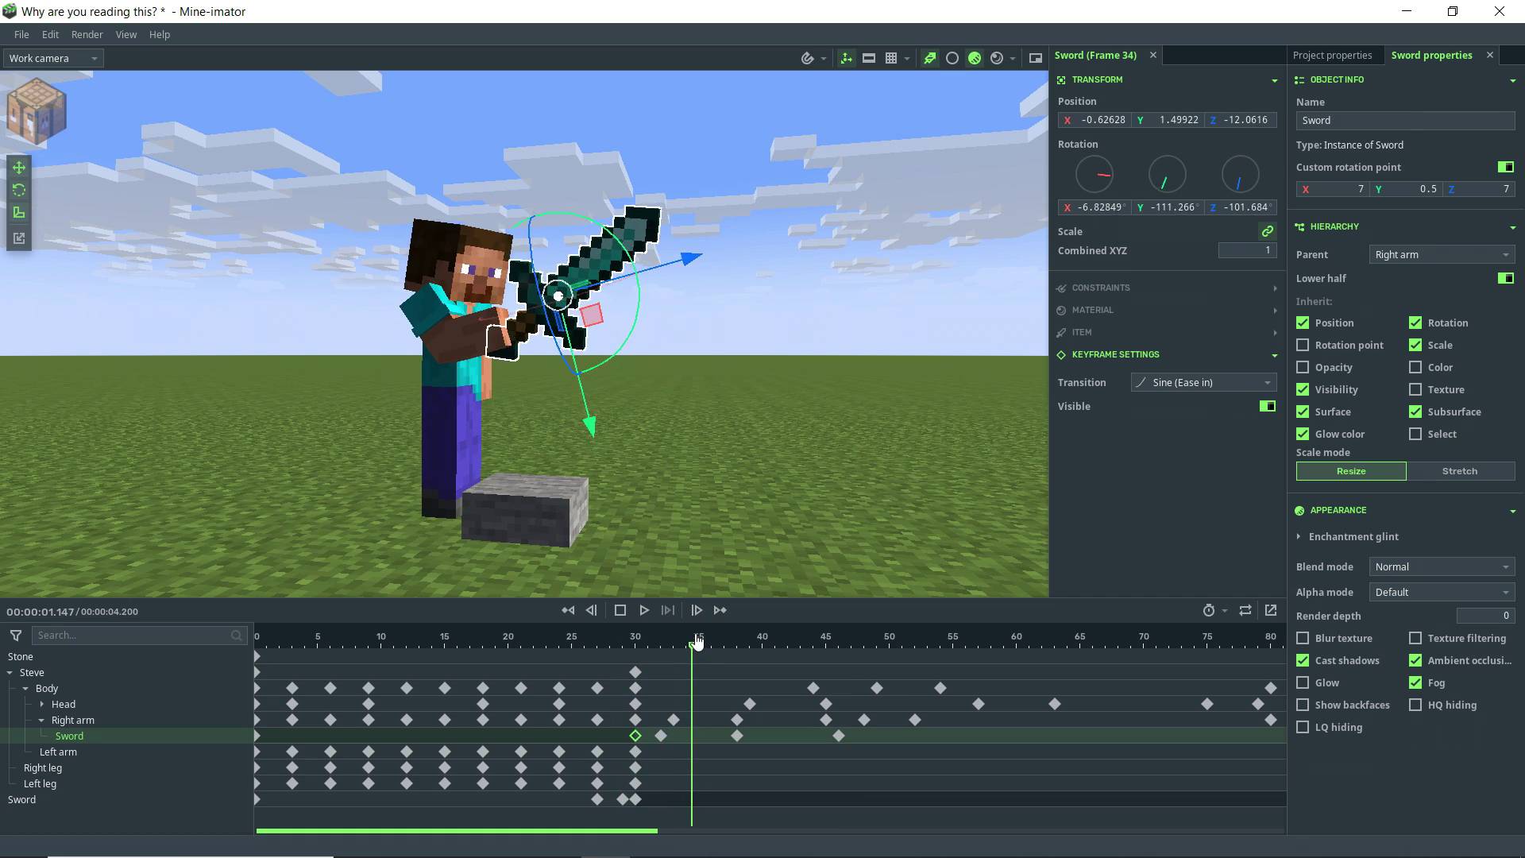
pyautogui.moveTo(697, 641); pyautogui.dragTo(956, 637)
# - Go to frame 106 and examine Steve holding the sword from a different angle
pyautogui.moveTo(1080, 678); pyautogui.dragTo(620, 675, button='middle')
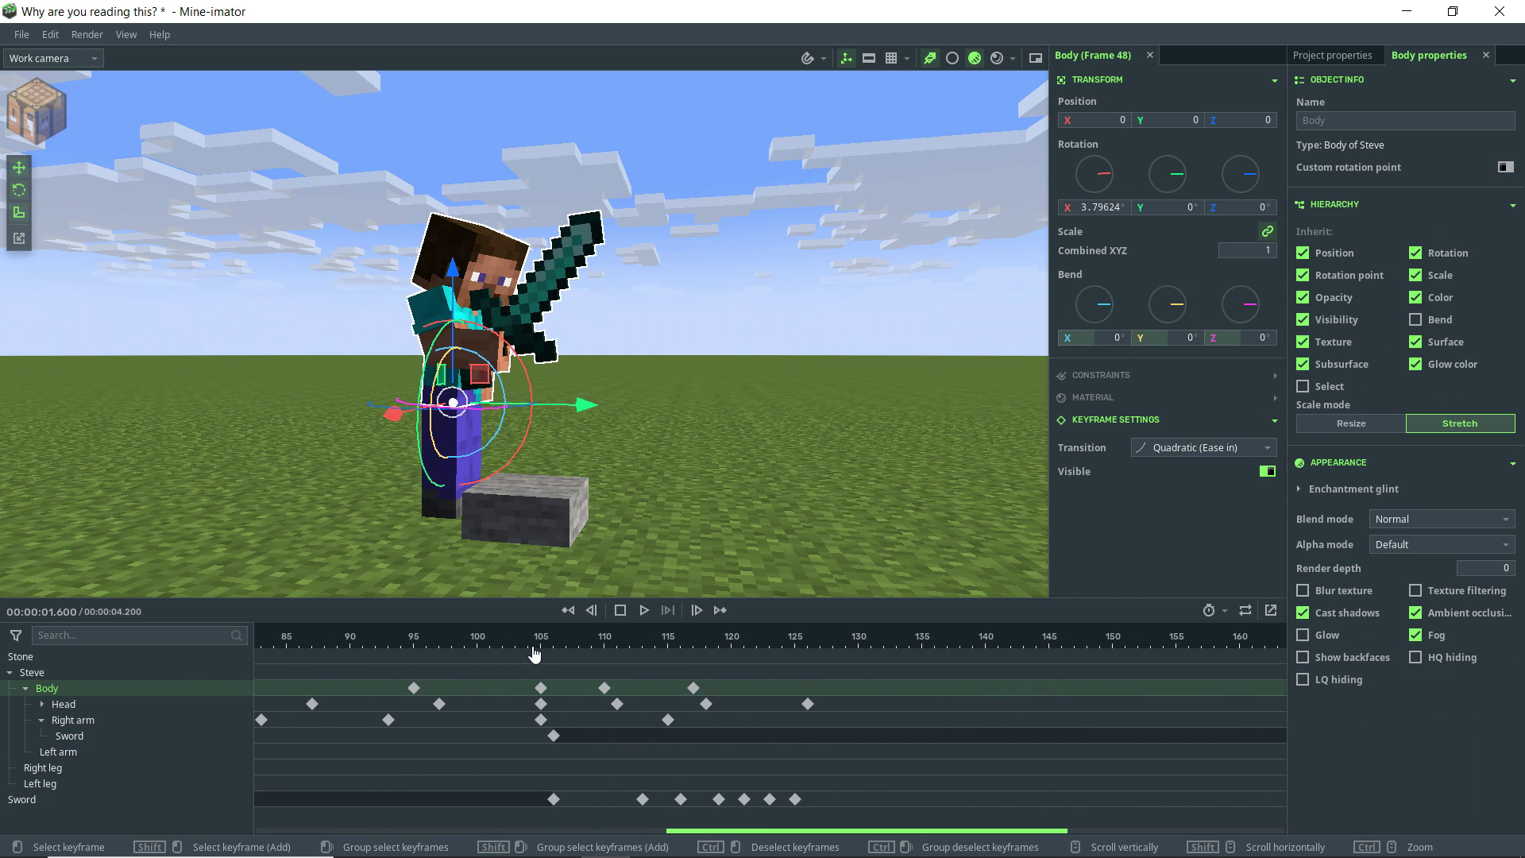
pyautogui.moveTo(534, 654)
pyautogui.mouseDown()
pyautogui.moveTo(453, 645)
pyautogui.moveTo(553, 660)
pyautogui.mouseUp()
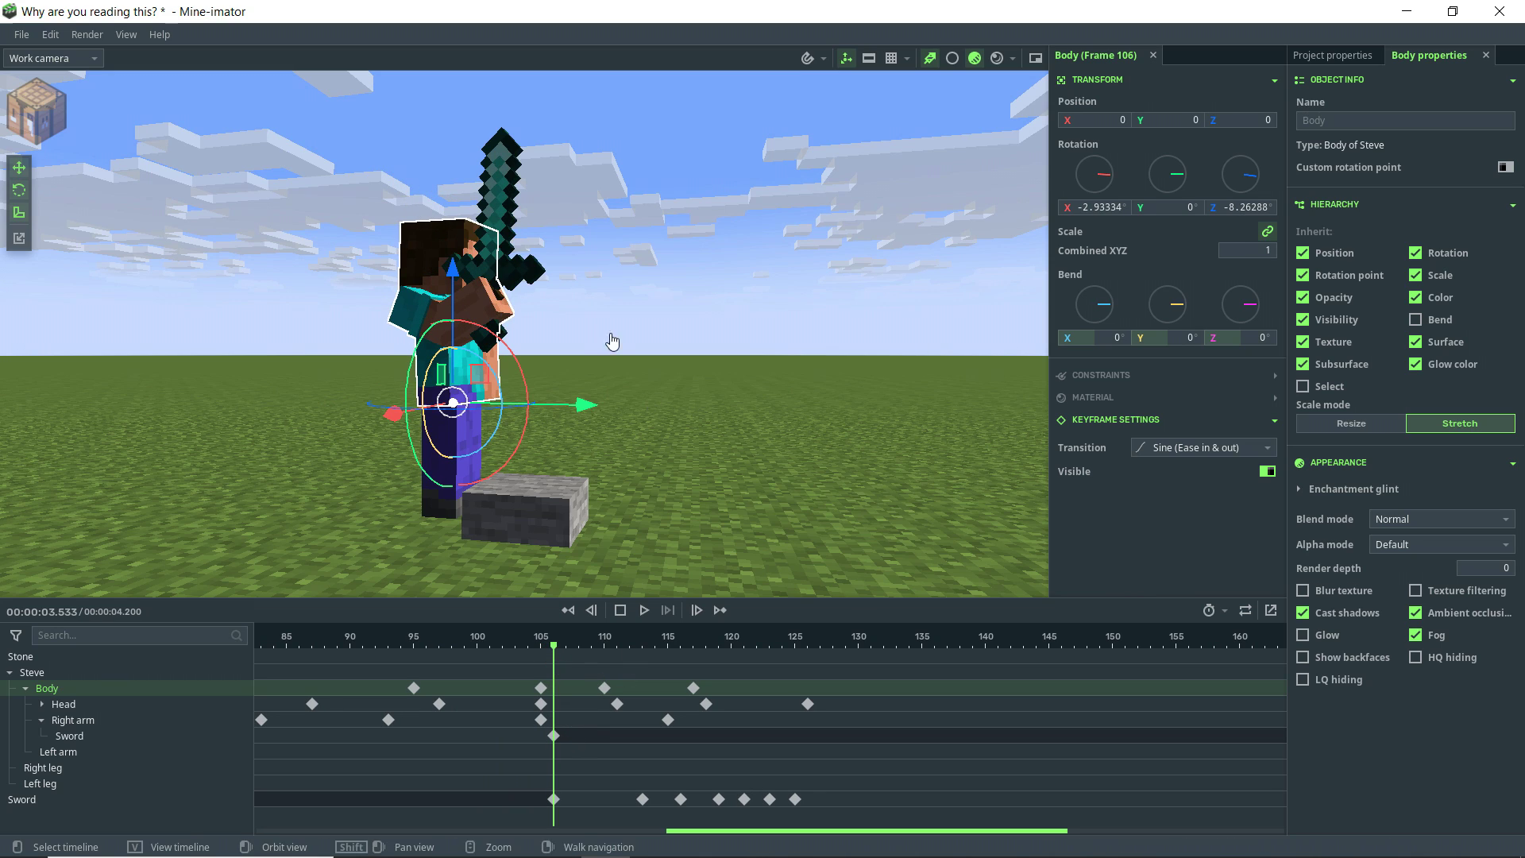
pyautogui.moveTo(586, 203)
pyautogui.mouseDown()
pyautogui.moveTo(358, 230)
pyautogui.moveTo(586, 203)
pyautogui.mouseUp()
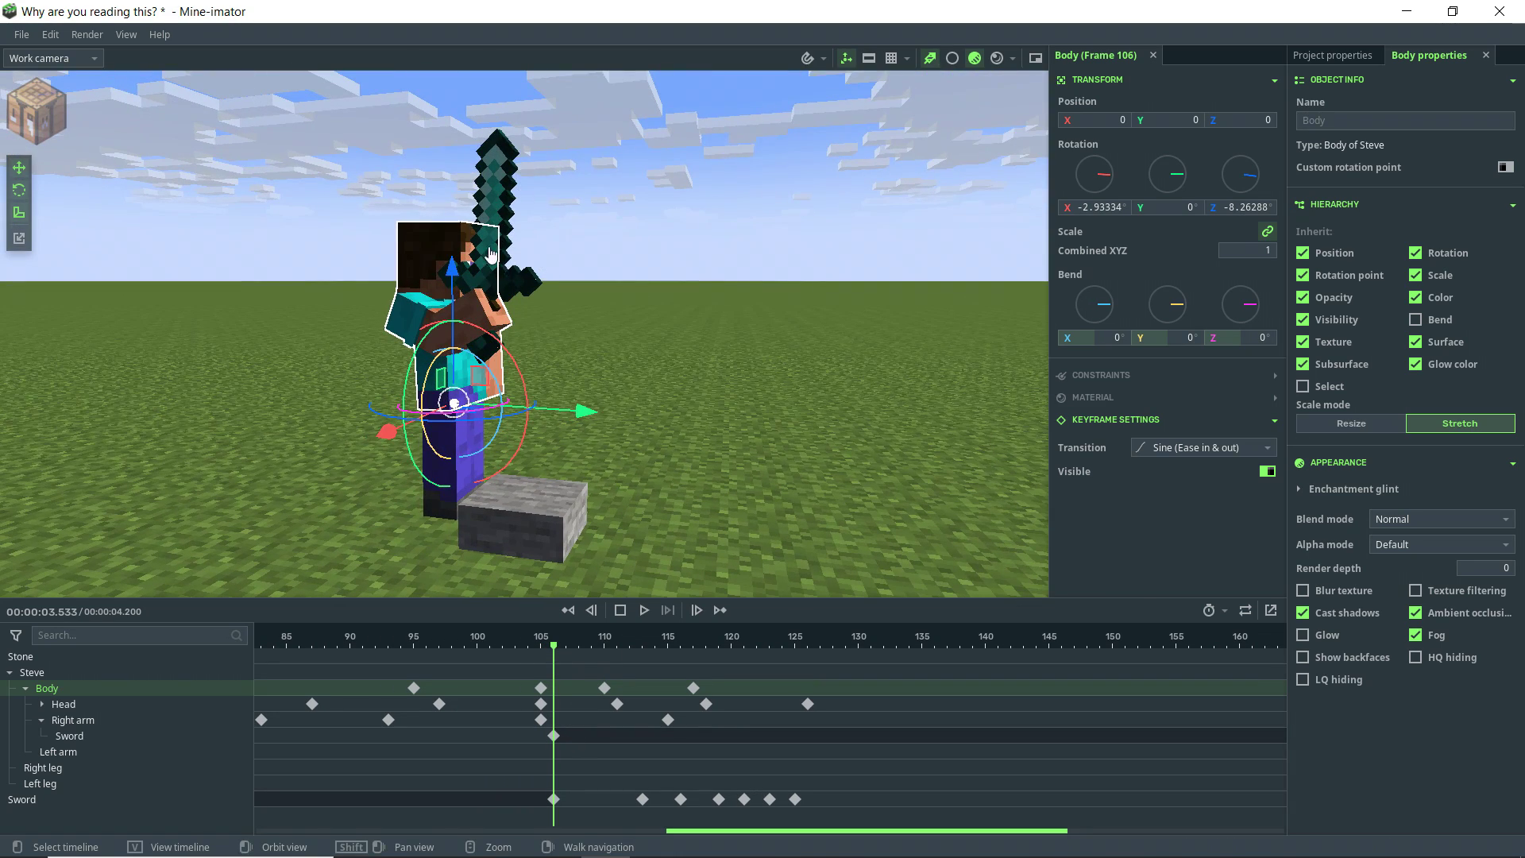
pyautogui.moveTo(699, 323); pyautogui.dragTo(762, 326)
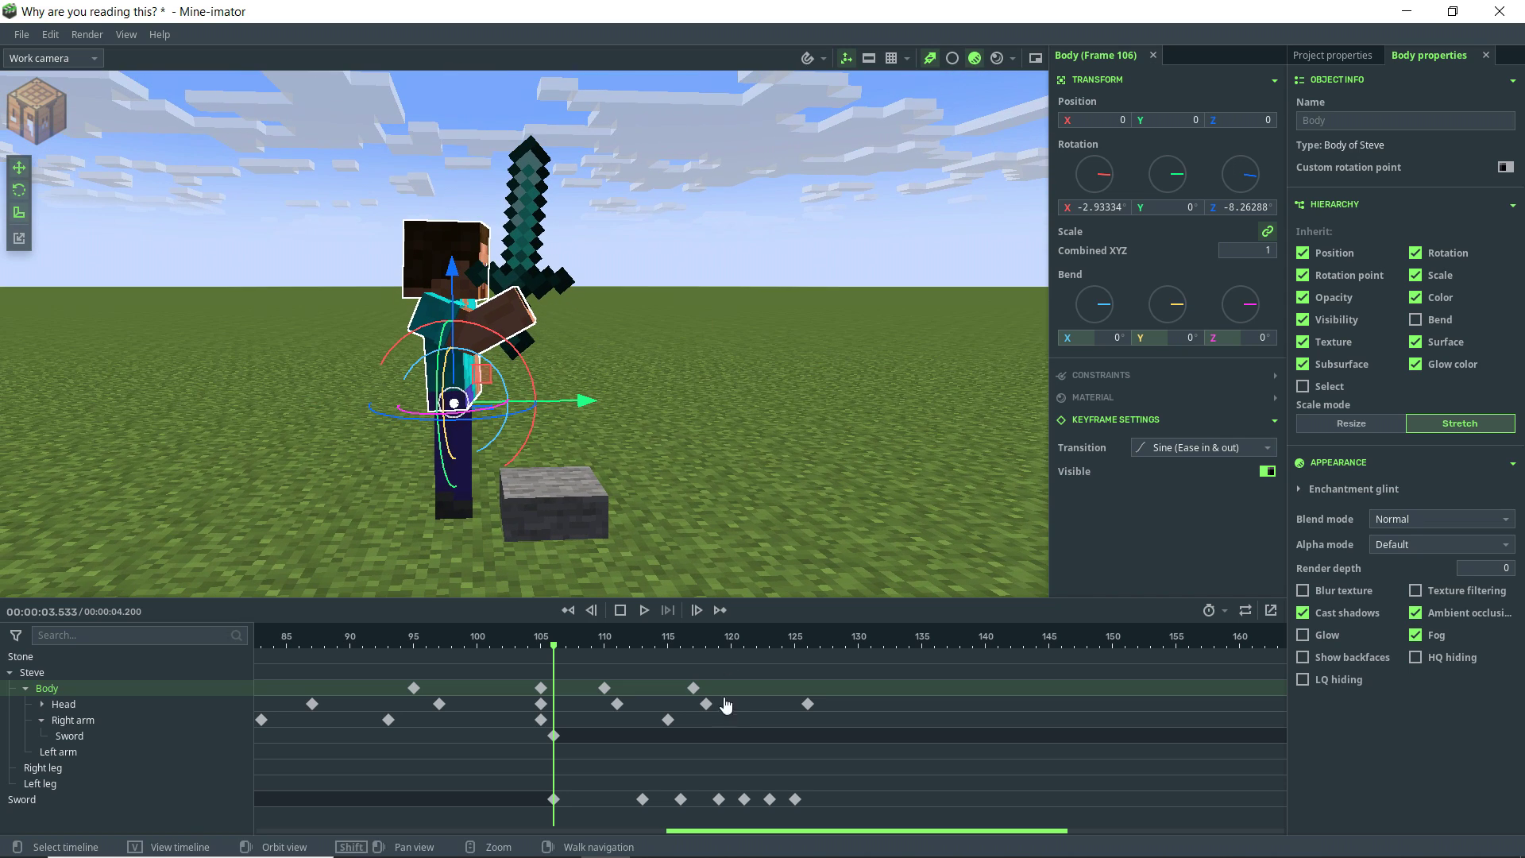
# - Check both swords' keyframes at frame 106 and toggle the right-arm sword's visibility
pyautogui.click(552, 799)
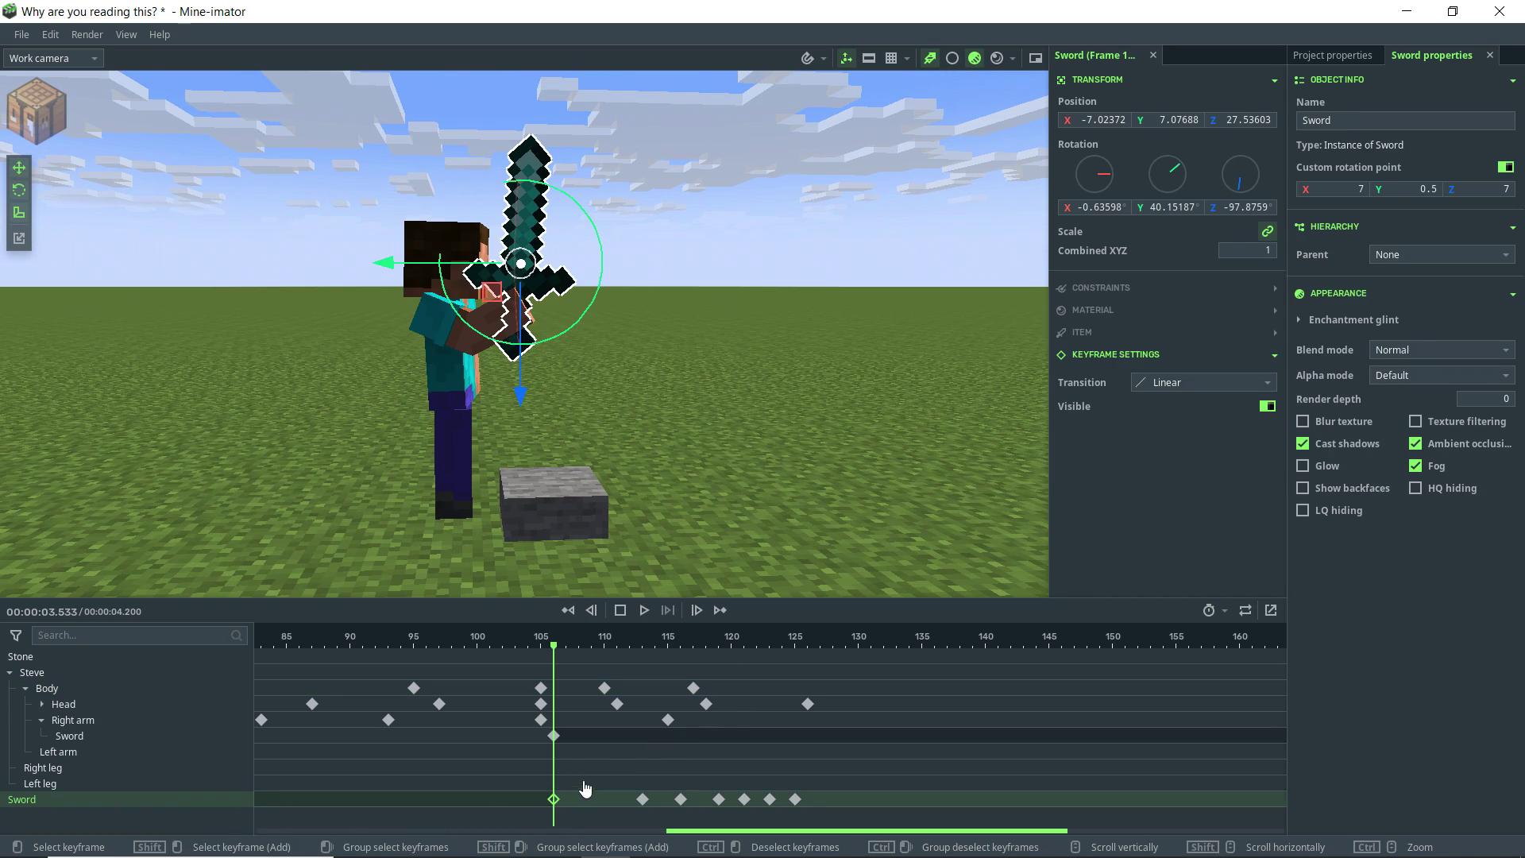
pyautogui.click(555, 738)
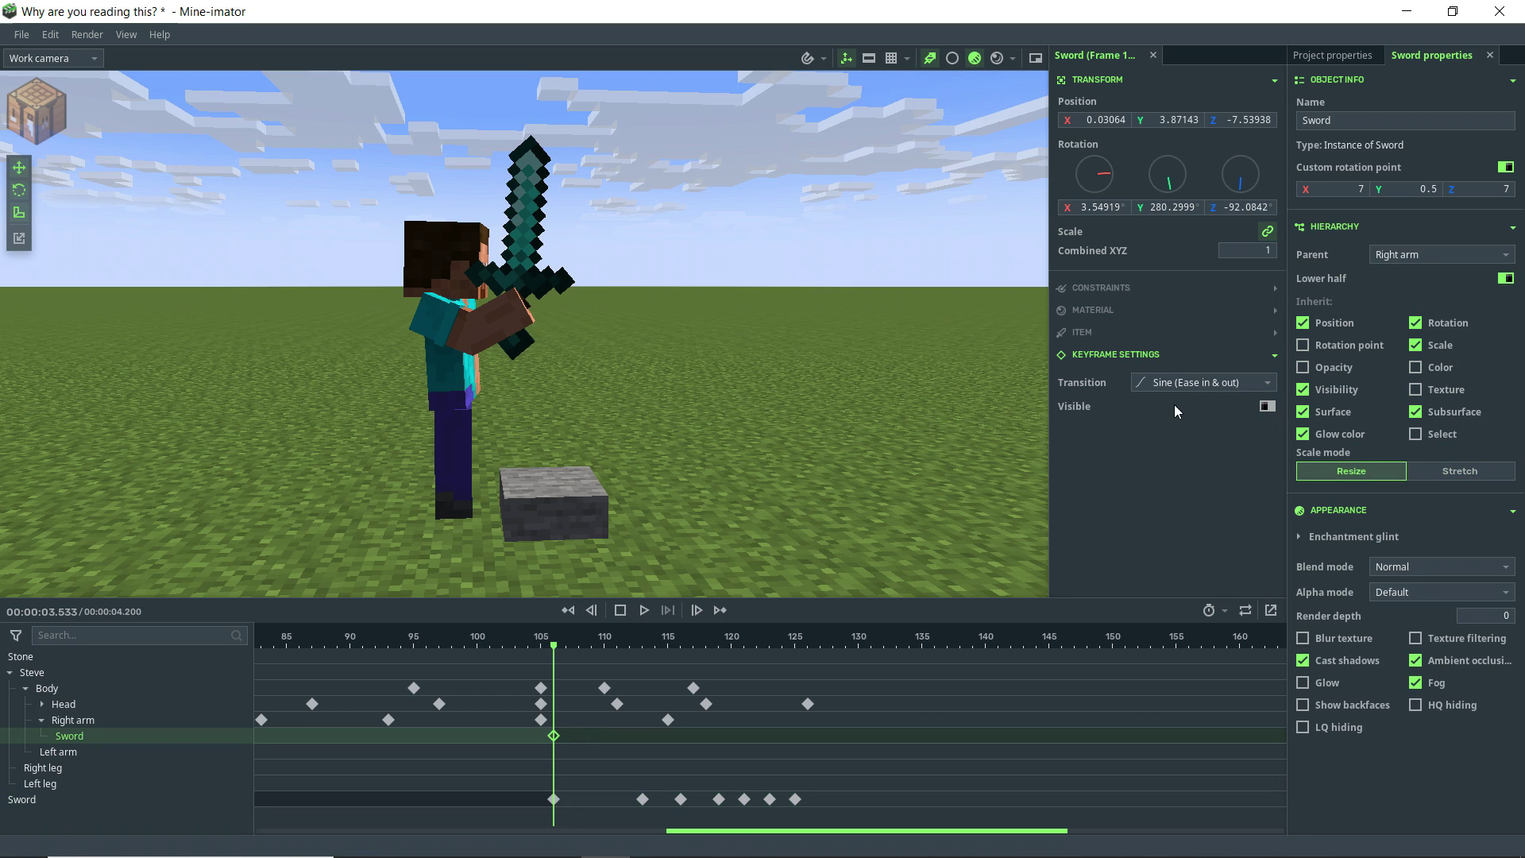
pyautogui.click(1267, 407)
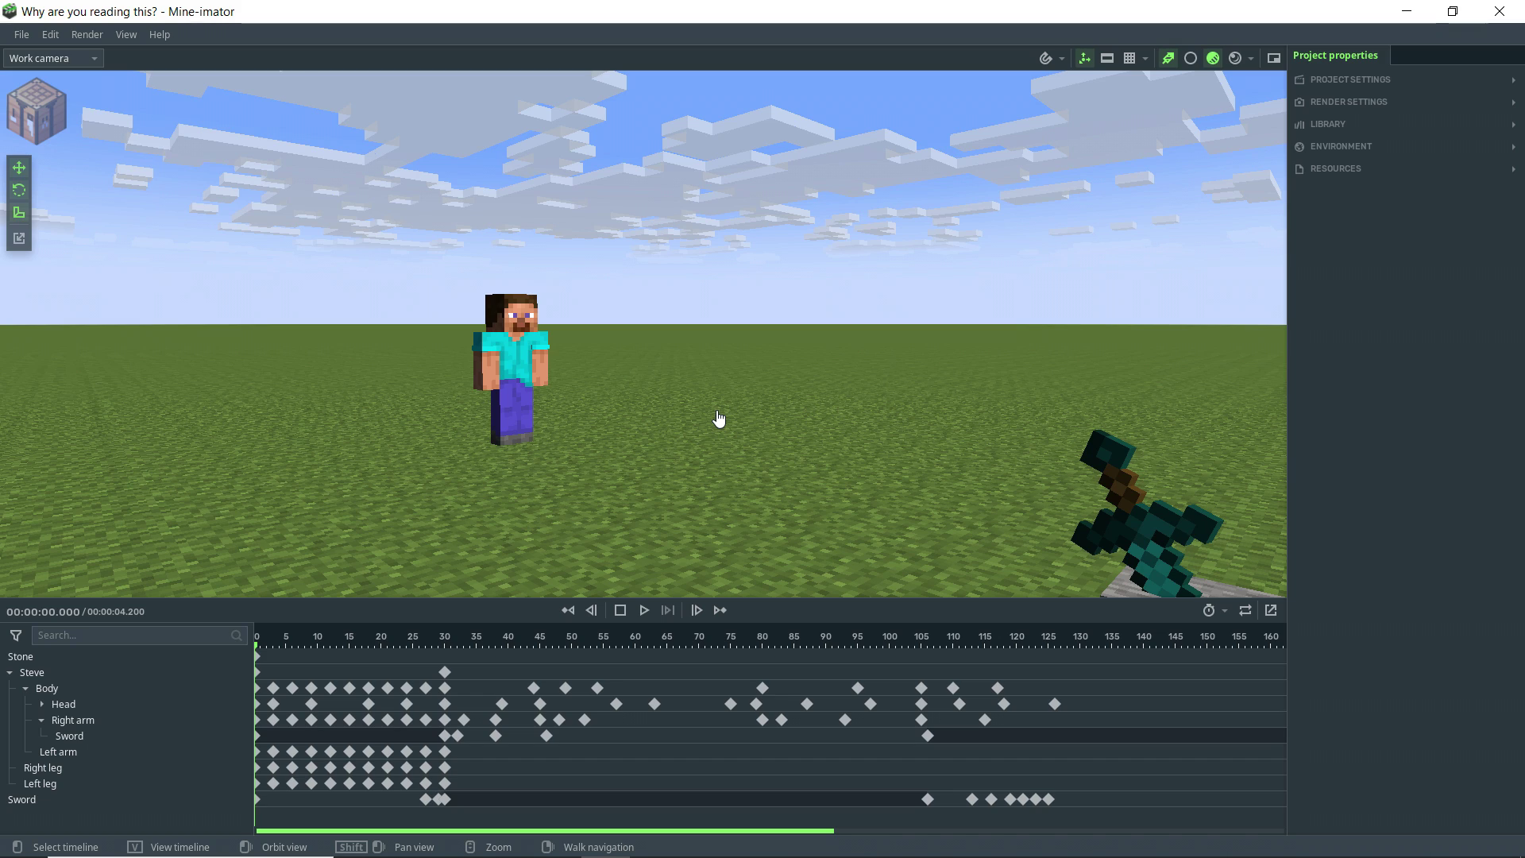
# - Create a path in the scene and add path points to it
pyautogui.moveTo(804, 432); pyautogui.dragTo(713, 402, button='right')
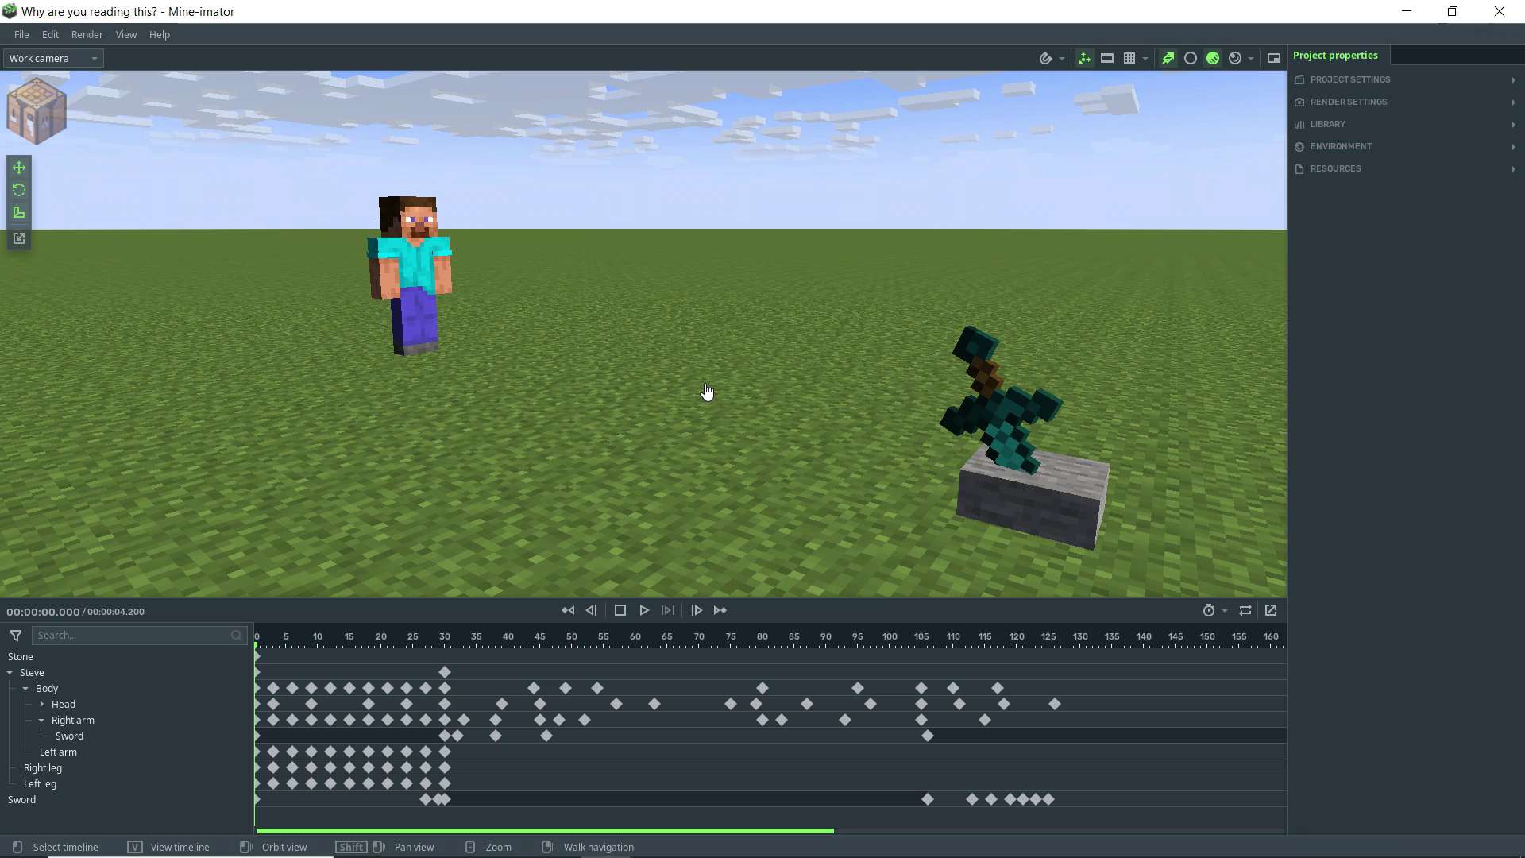
pyautogui.click(46, 107)
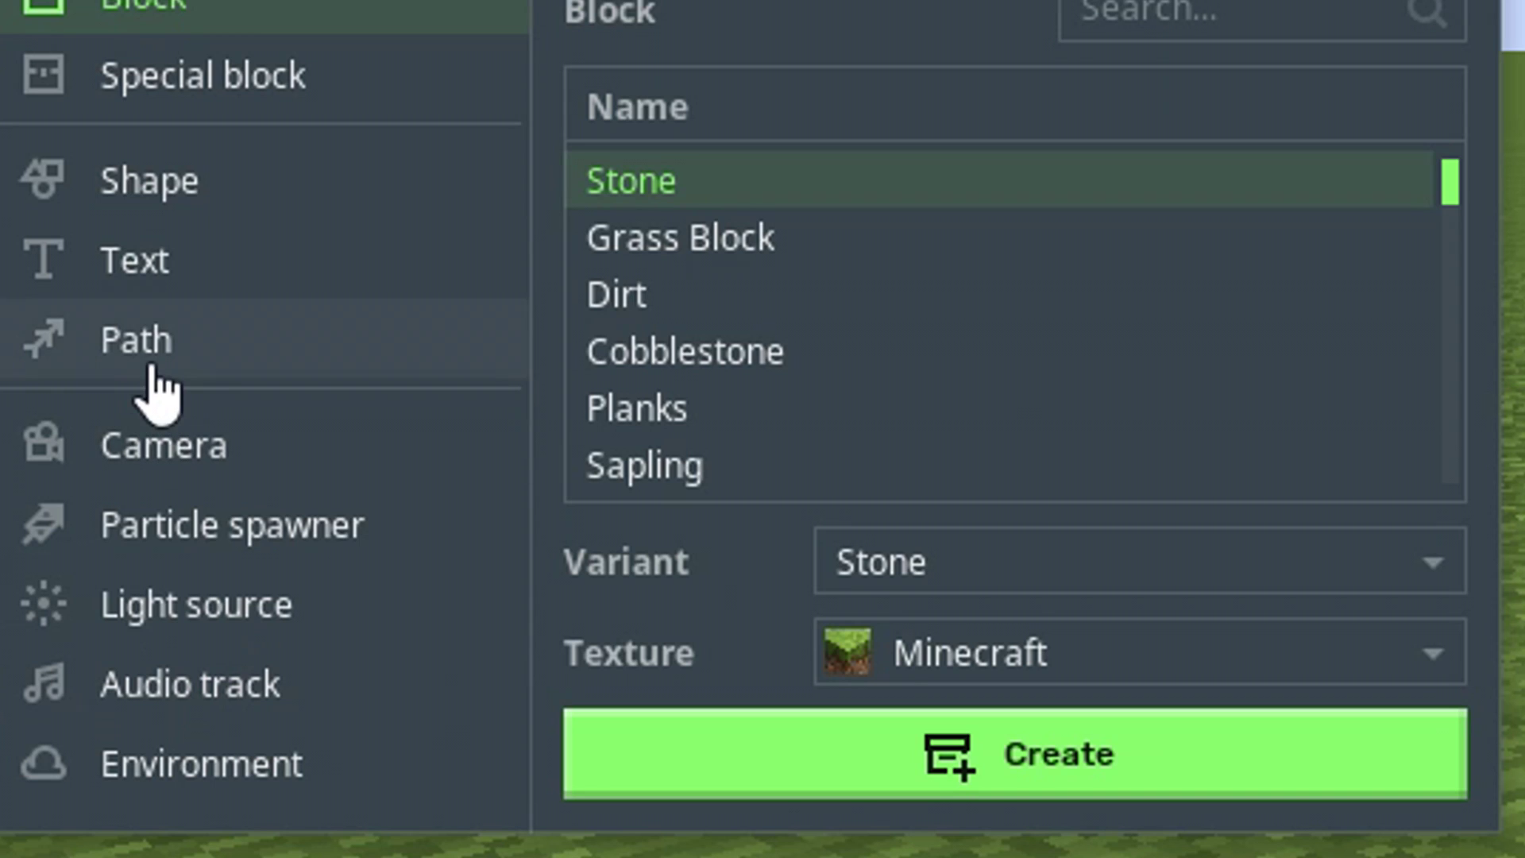
pyautogui.click(120, 311)
pyautogui.click(365, 426)
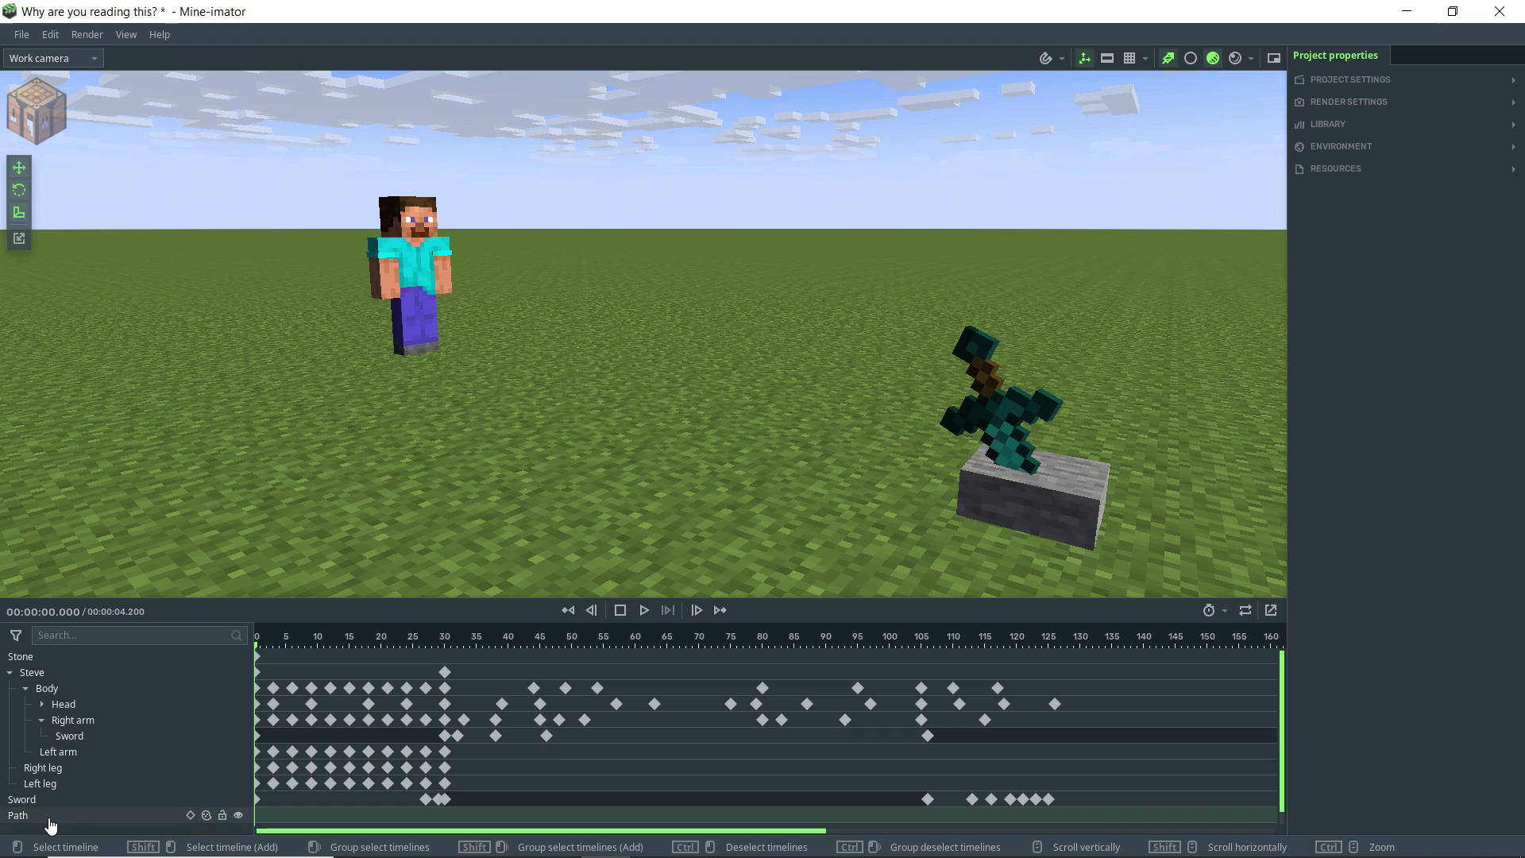
pyautogui.scroll(-1, 44, 820)
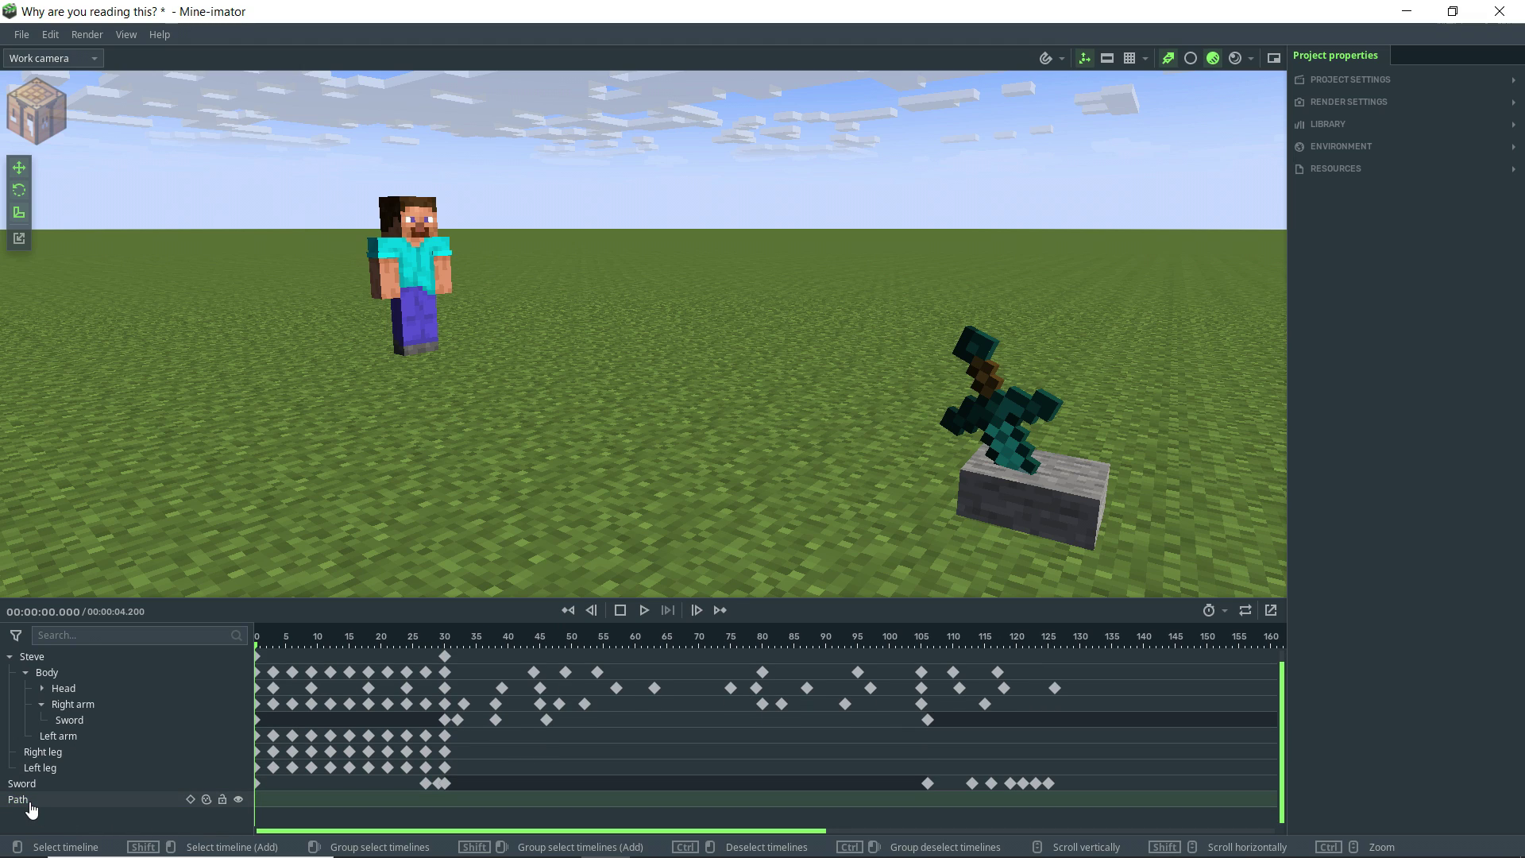
pyautogui.click(265, 809)
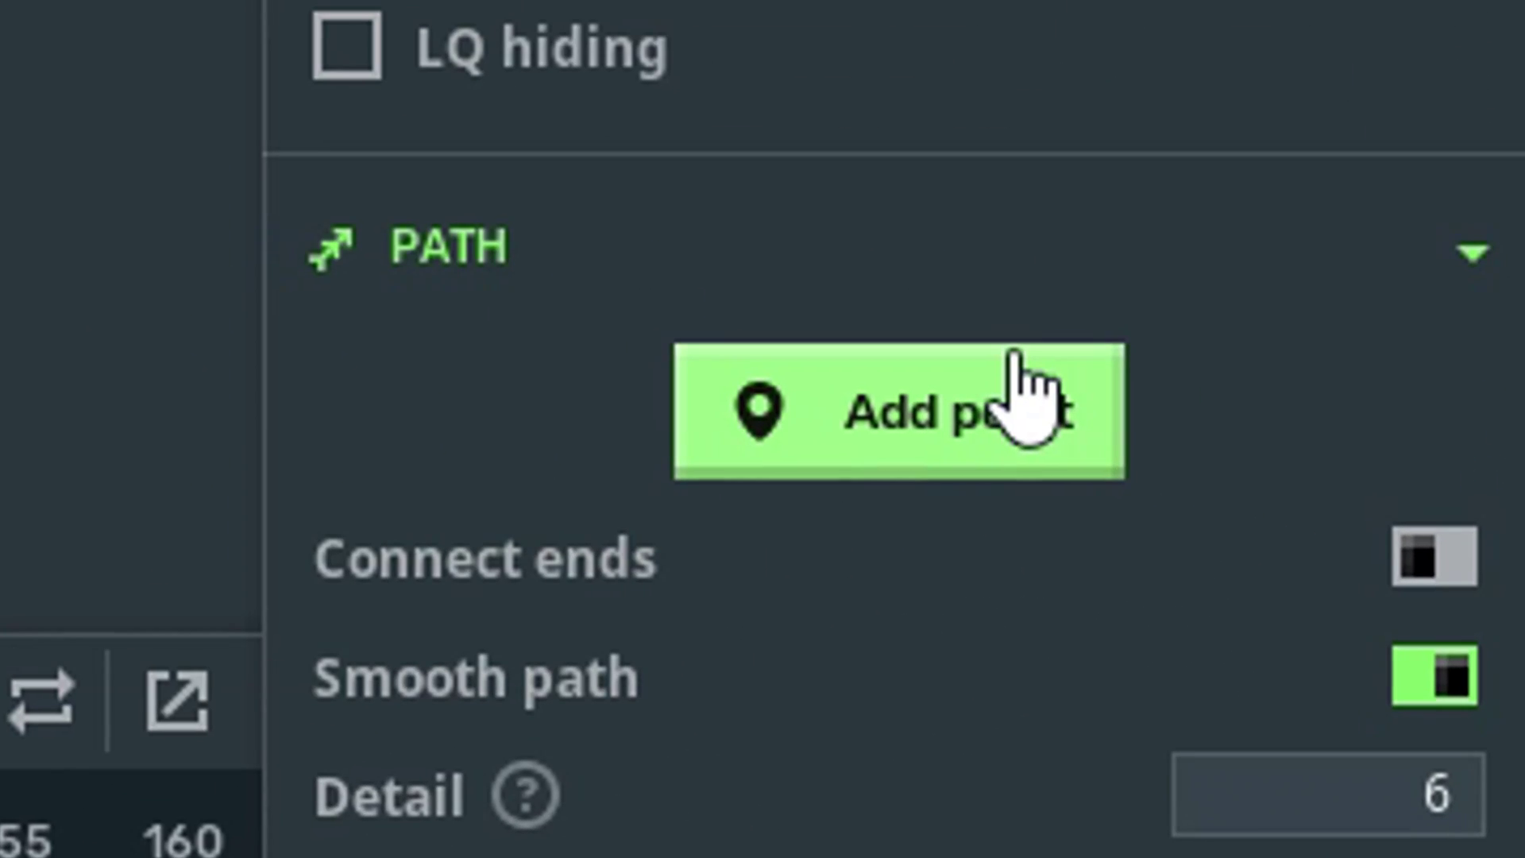
pyautogui.click(1414, 553)
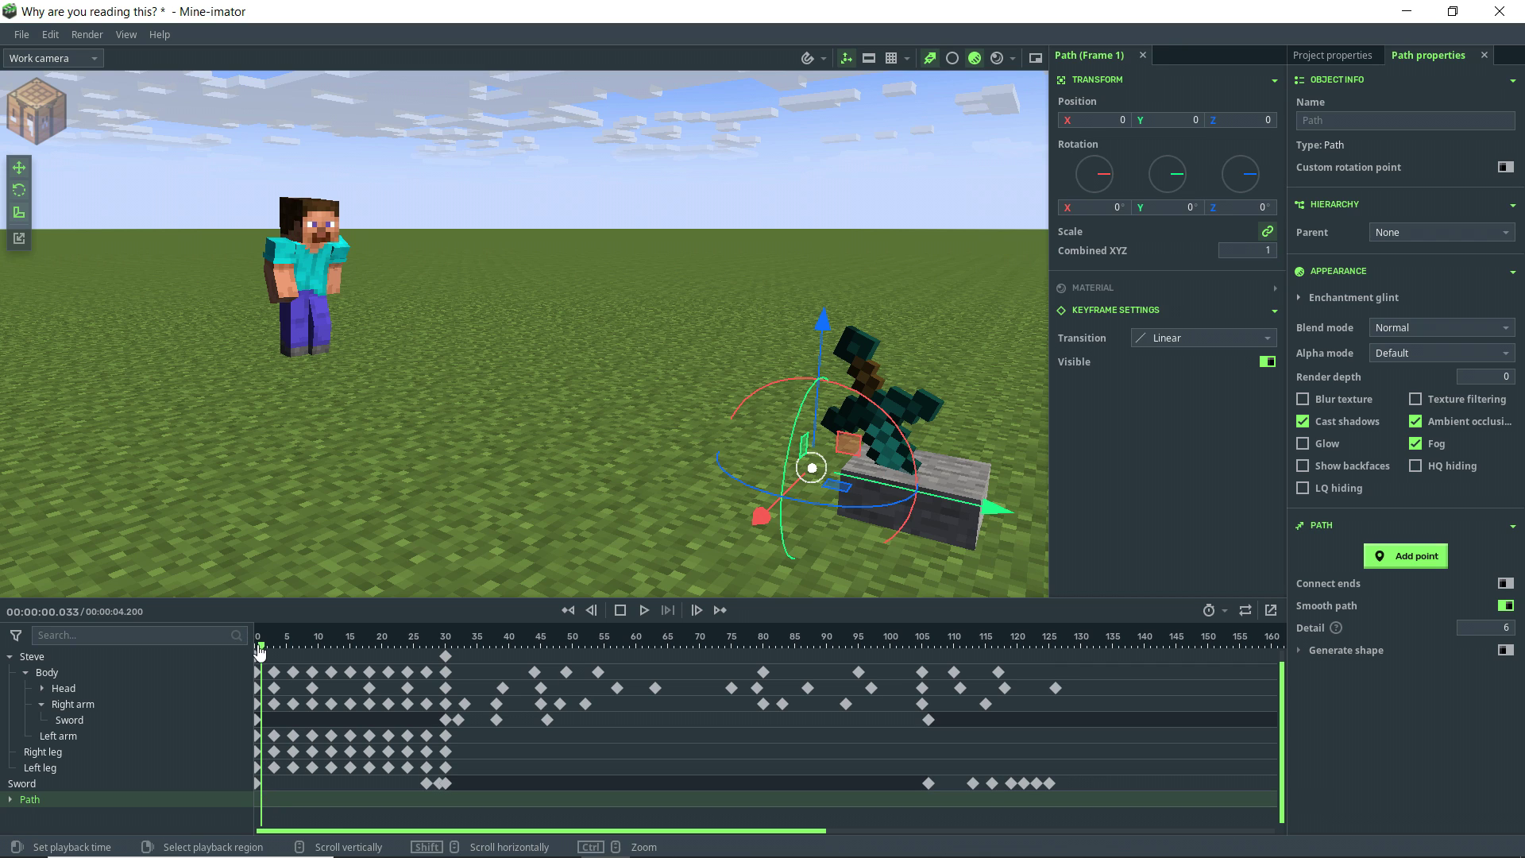
# - Return to frame 0 and parent the path to Steve's left arm
pyautogui.moveTo(260, 645); pyautogui.dragTo(236, 660)
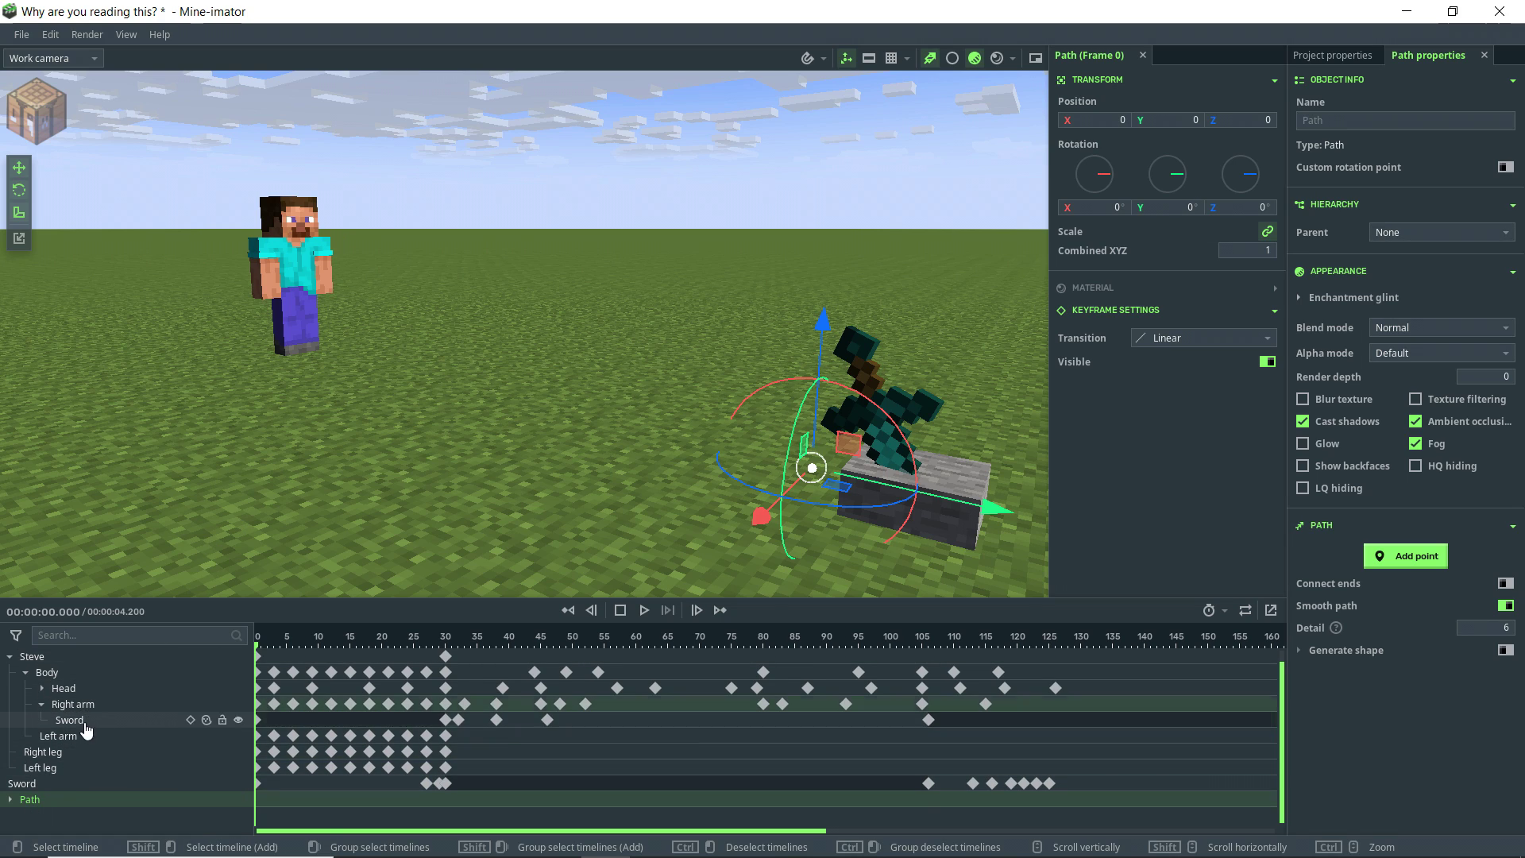
pyautogui.click(1422, 233)
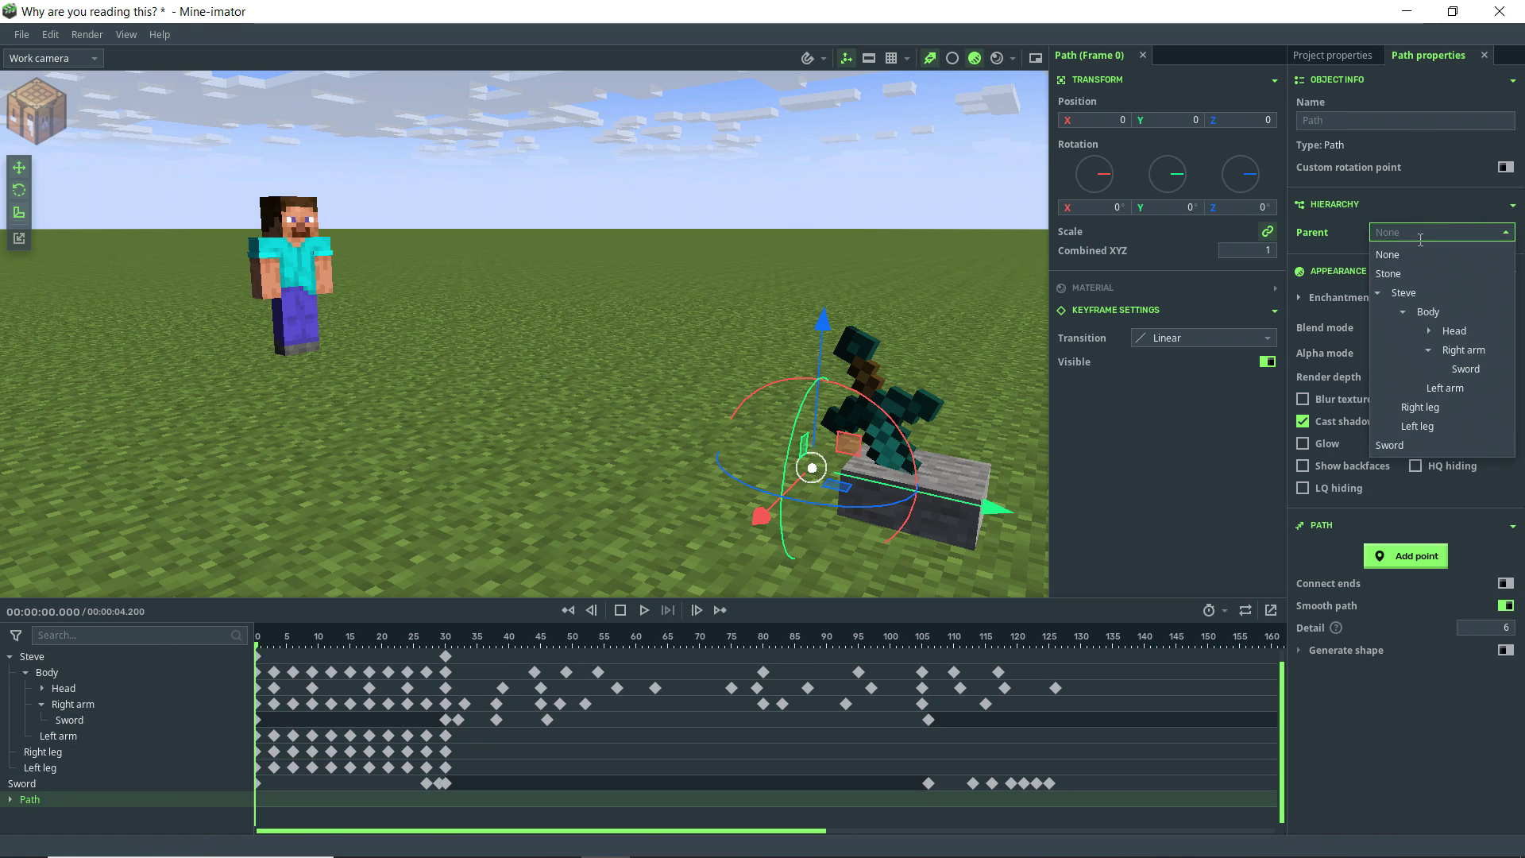
pyautogui.click(1445, 388)
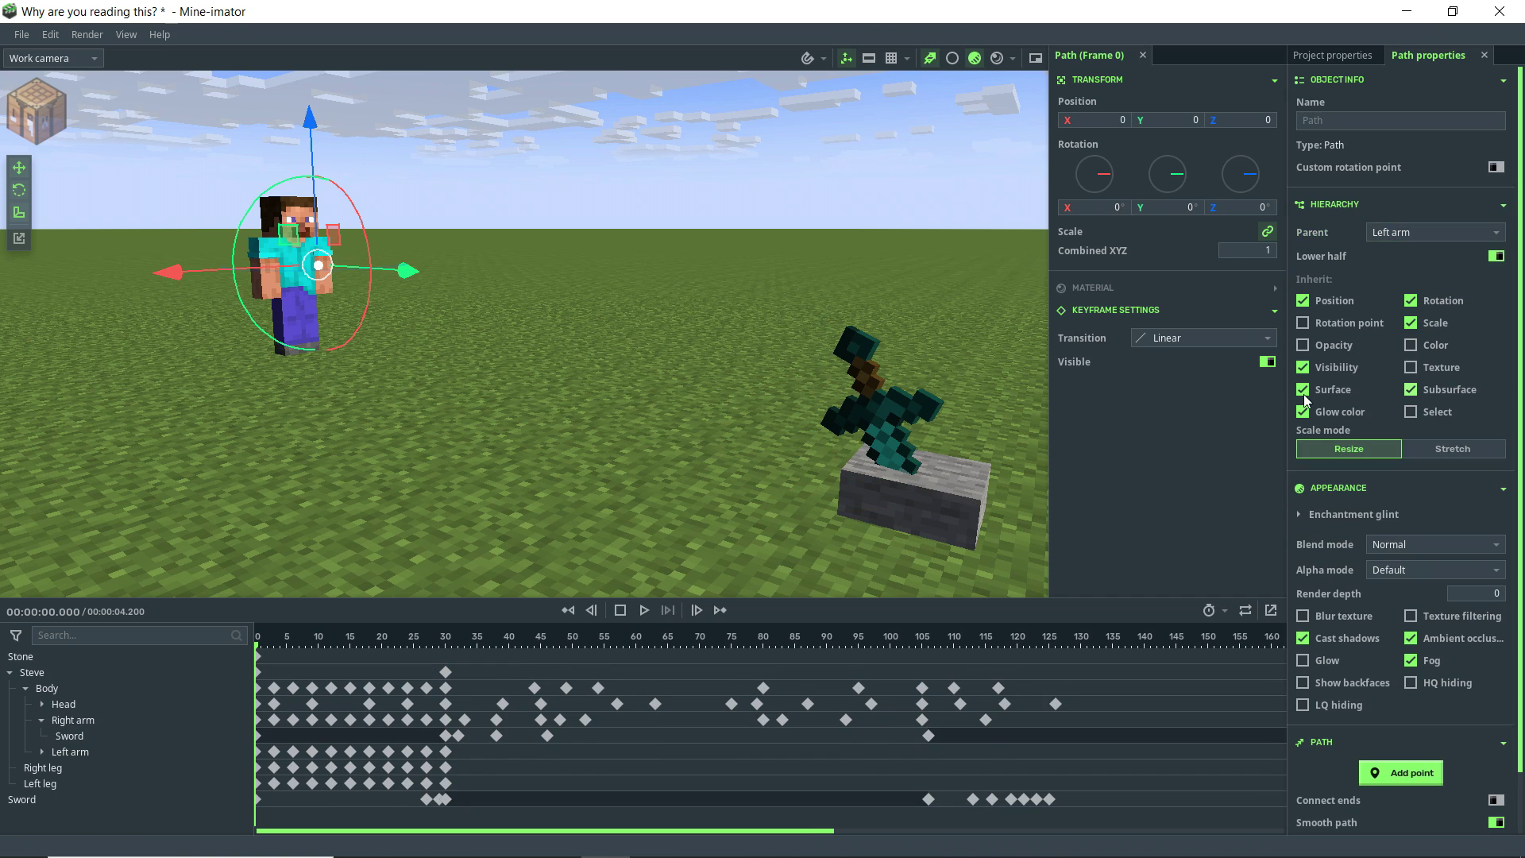
# - Move the path down to the hand end of the left arm, at about Z -5.8, and save the project
pyautogui.moveTo(602, 248); pyautogui.dragTo(581, 202, button='right')
pyautogui.press('w')
pyautogui.moveTo(627, 160); pyautogui.dragTo(769, 316)
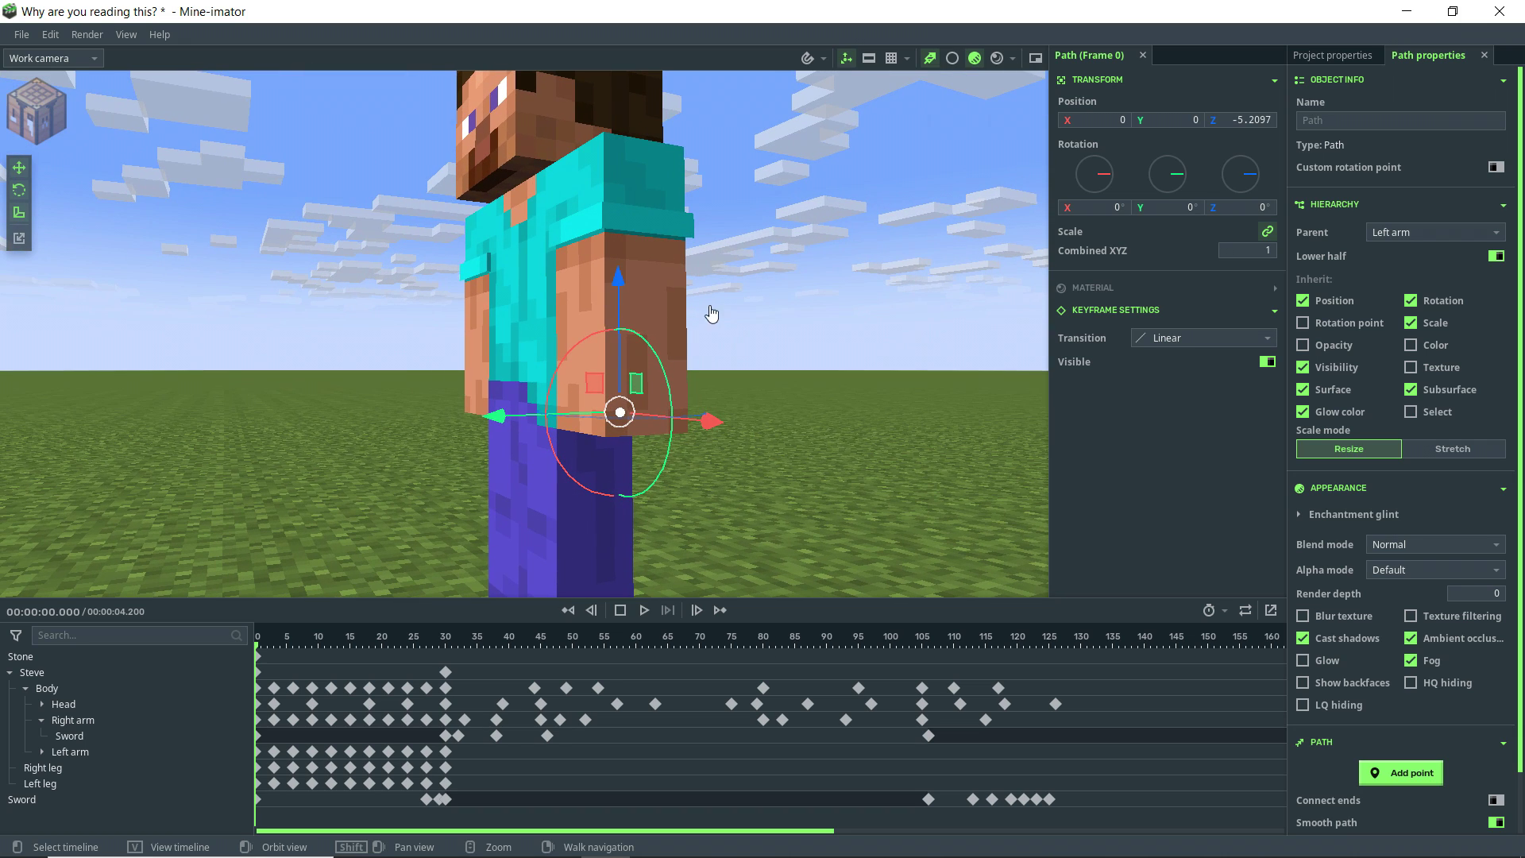
pyautogui.moveTo(621, 282); pyautogui.dragTo(634, 298)
pyautogui.hotkey('ctrl', 's')
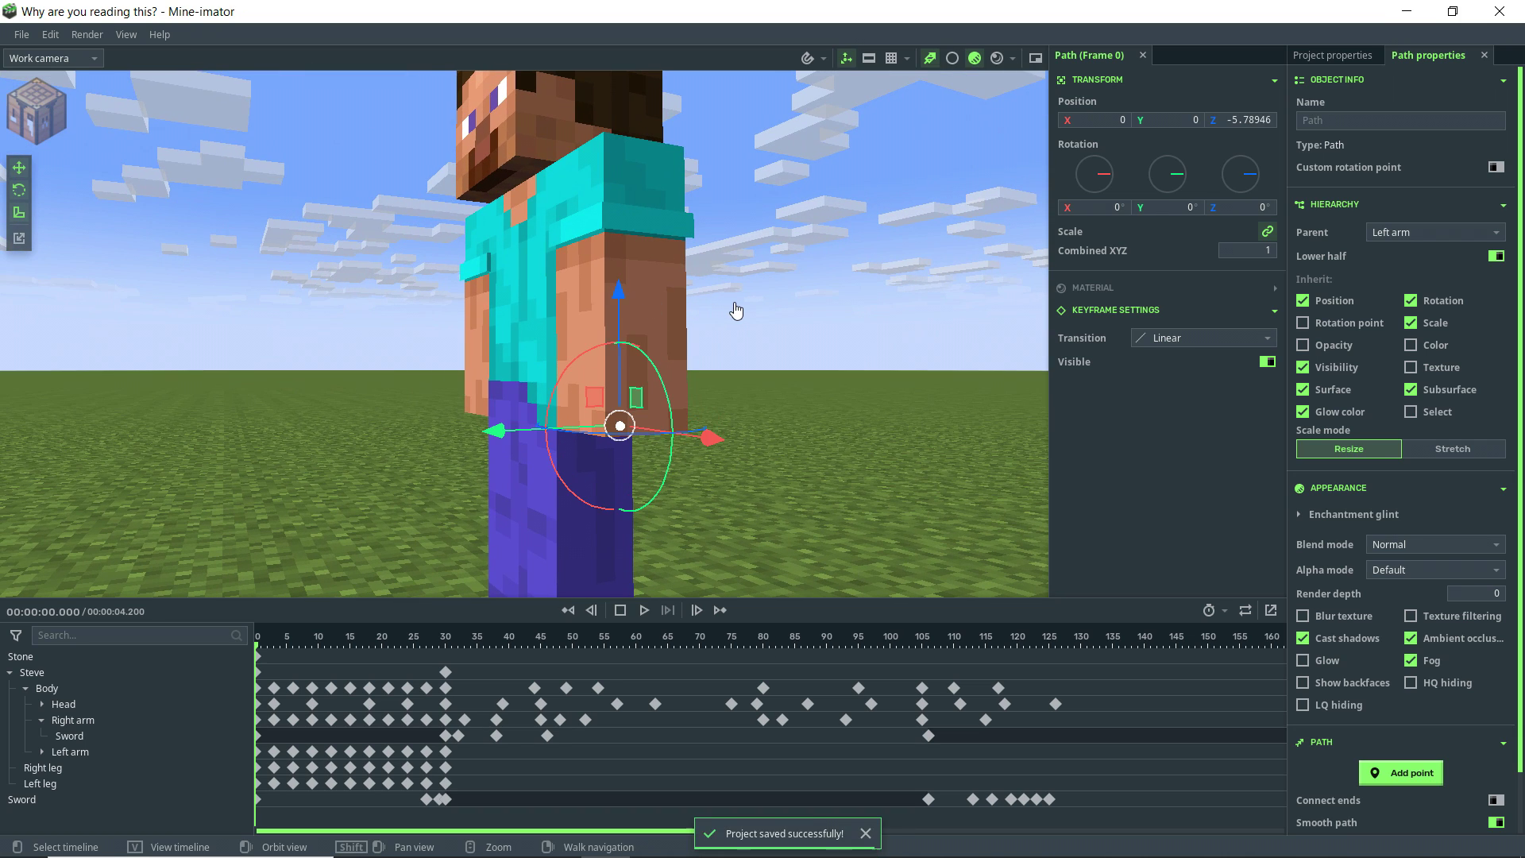
pyautogui.moveTo(732, 307)
pyautogui.mouseDown(button='right')
pyautogui.moveTo(745, 321)
pyautogui.moveTo(742, 305)
pyautogui.mouseUp(button='right')
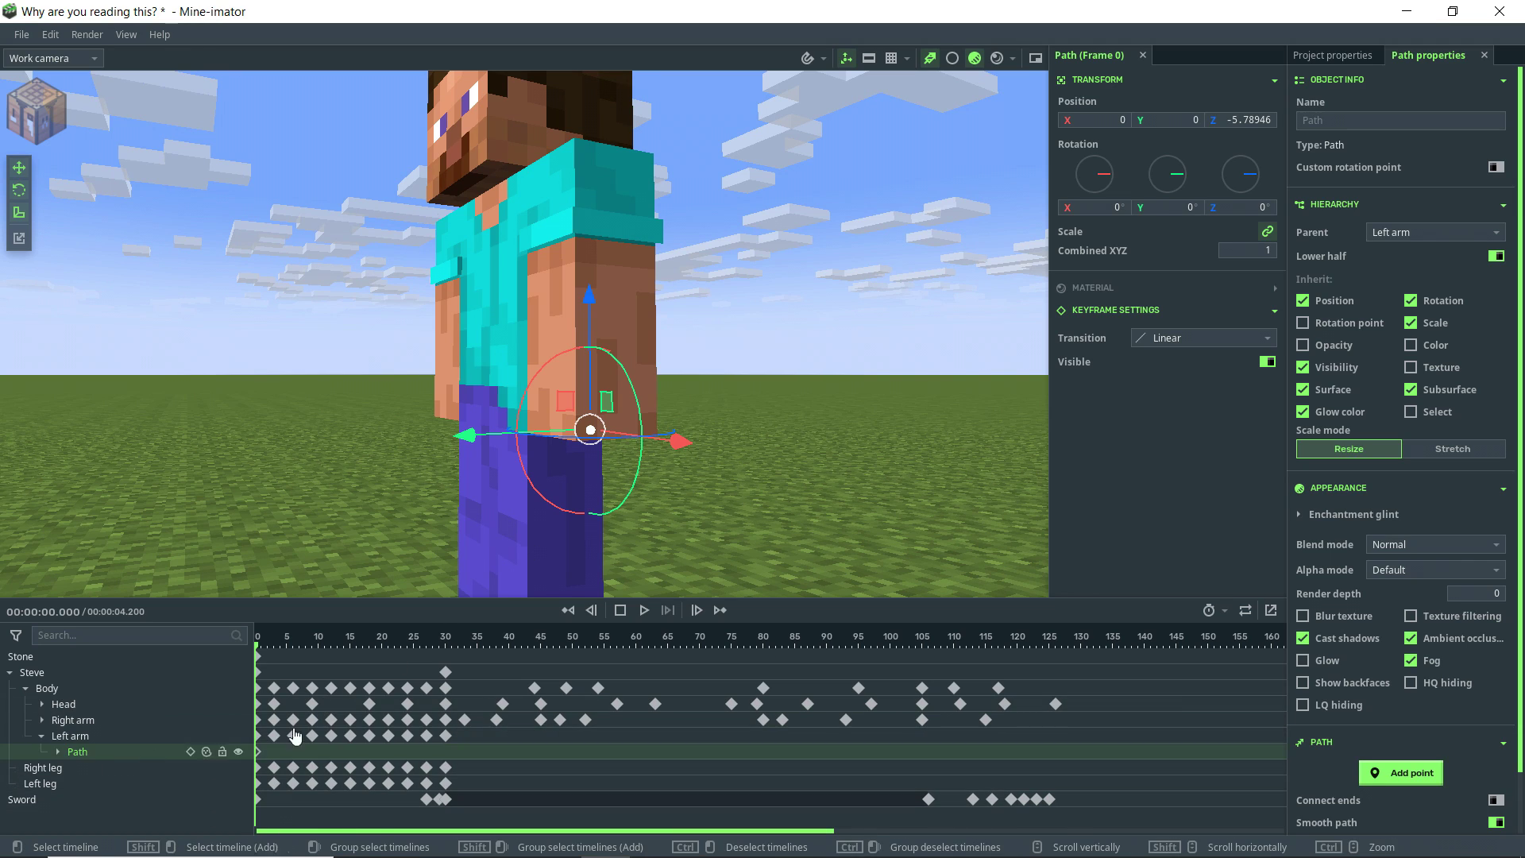
# - Create a 3D wooden shovel item using the Minecraft image
pyautogui.click(28, 121)
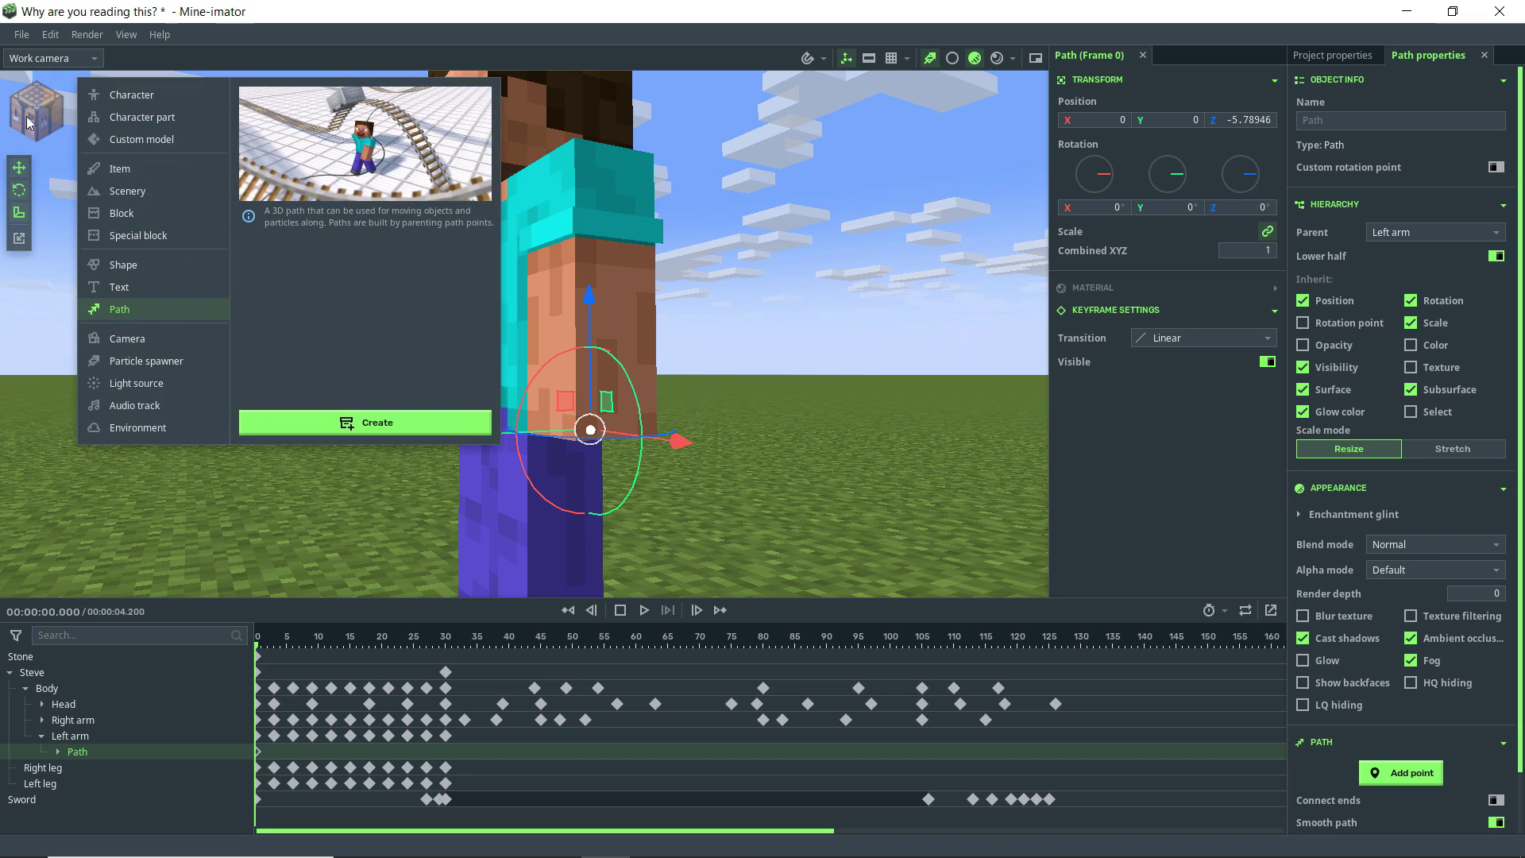
pyautogui.click(131, 170)
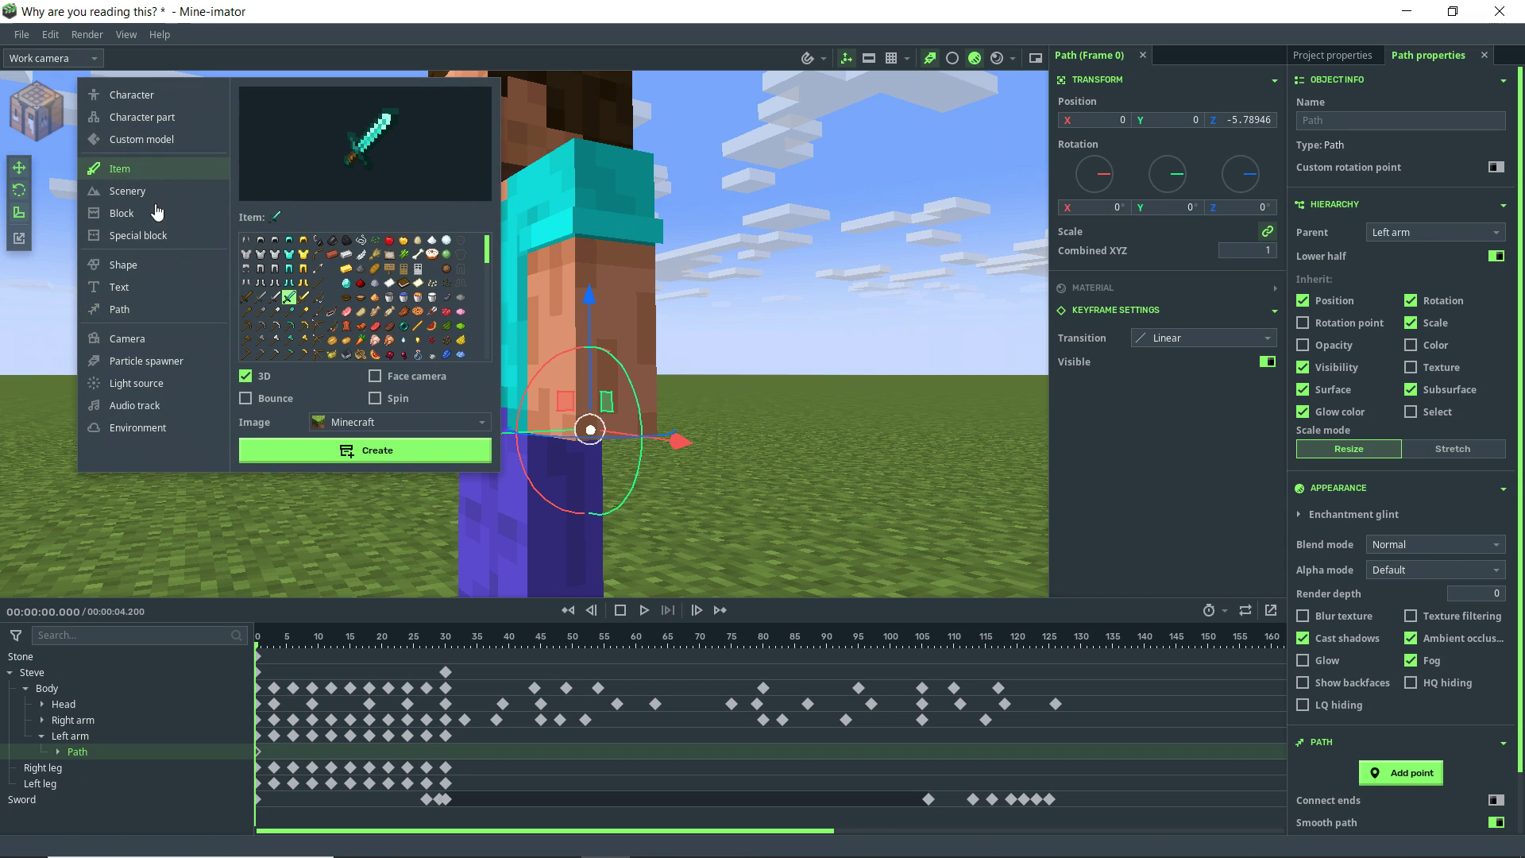
pyautogui.click(261, 340)
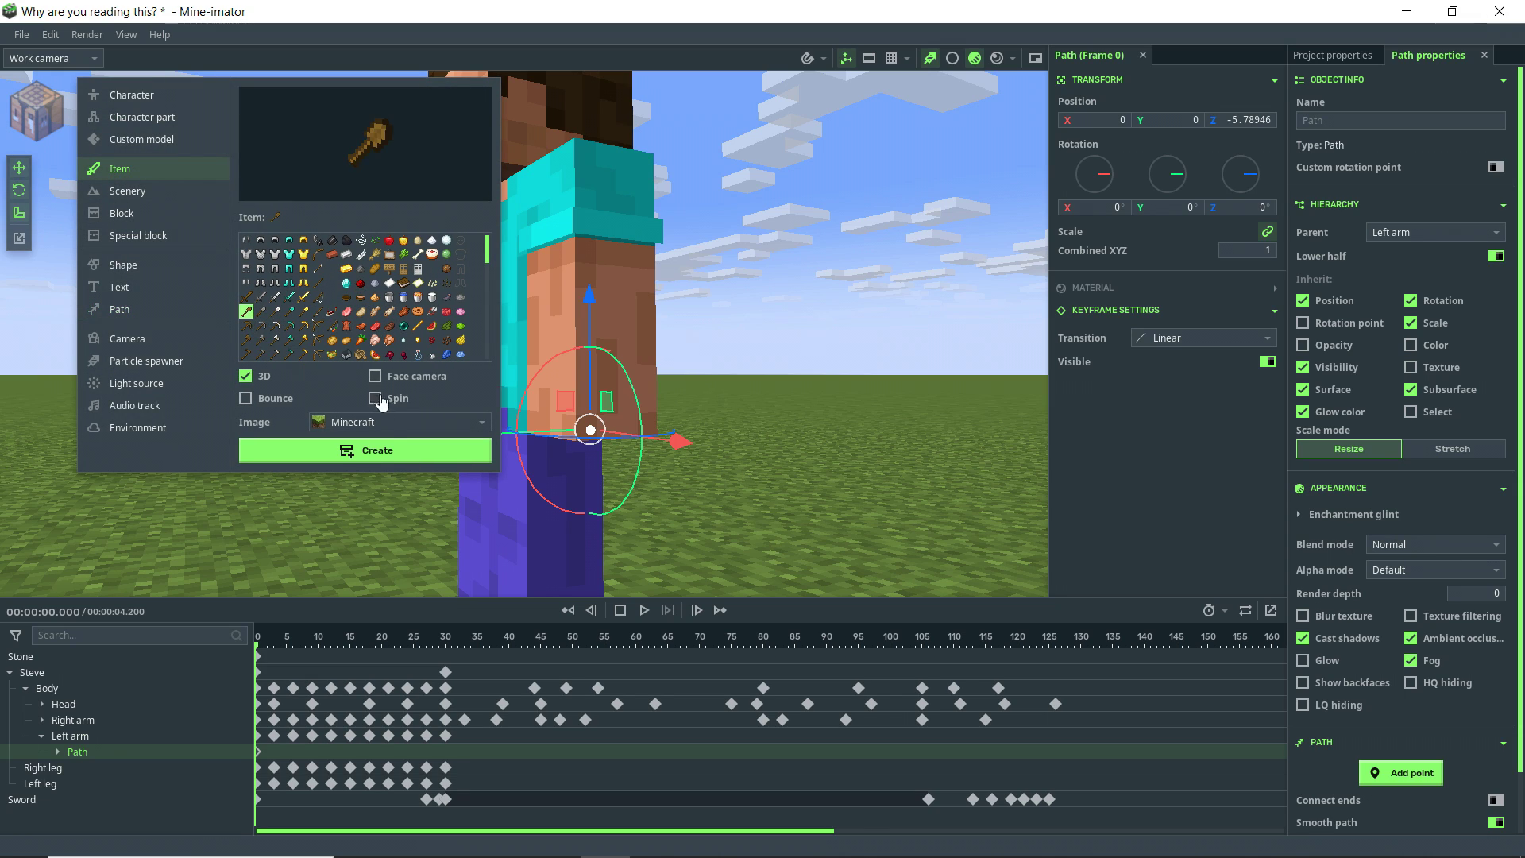
pyautogui.click(385, 450)
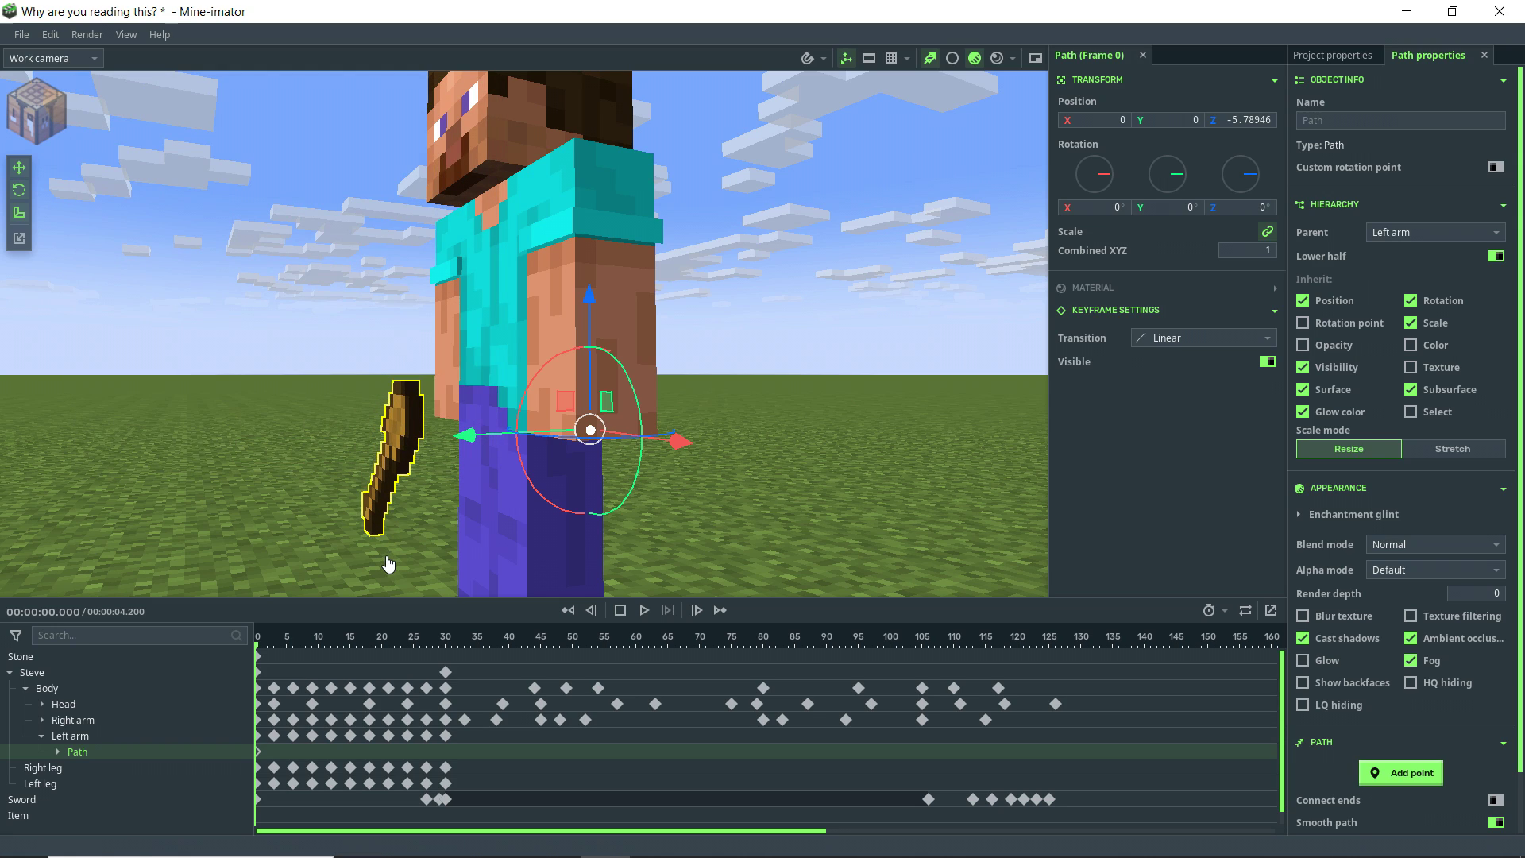
# - Reset the shovel item's position to 0 on all axes in its frame 0 keyframe
pyautogui.click(388, 517)
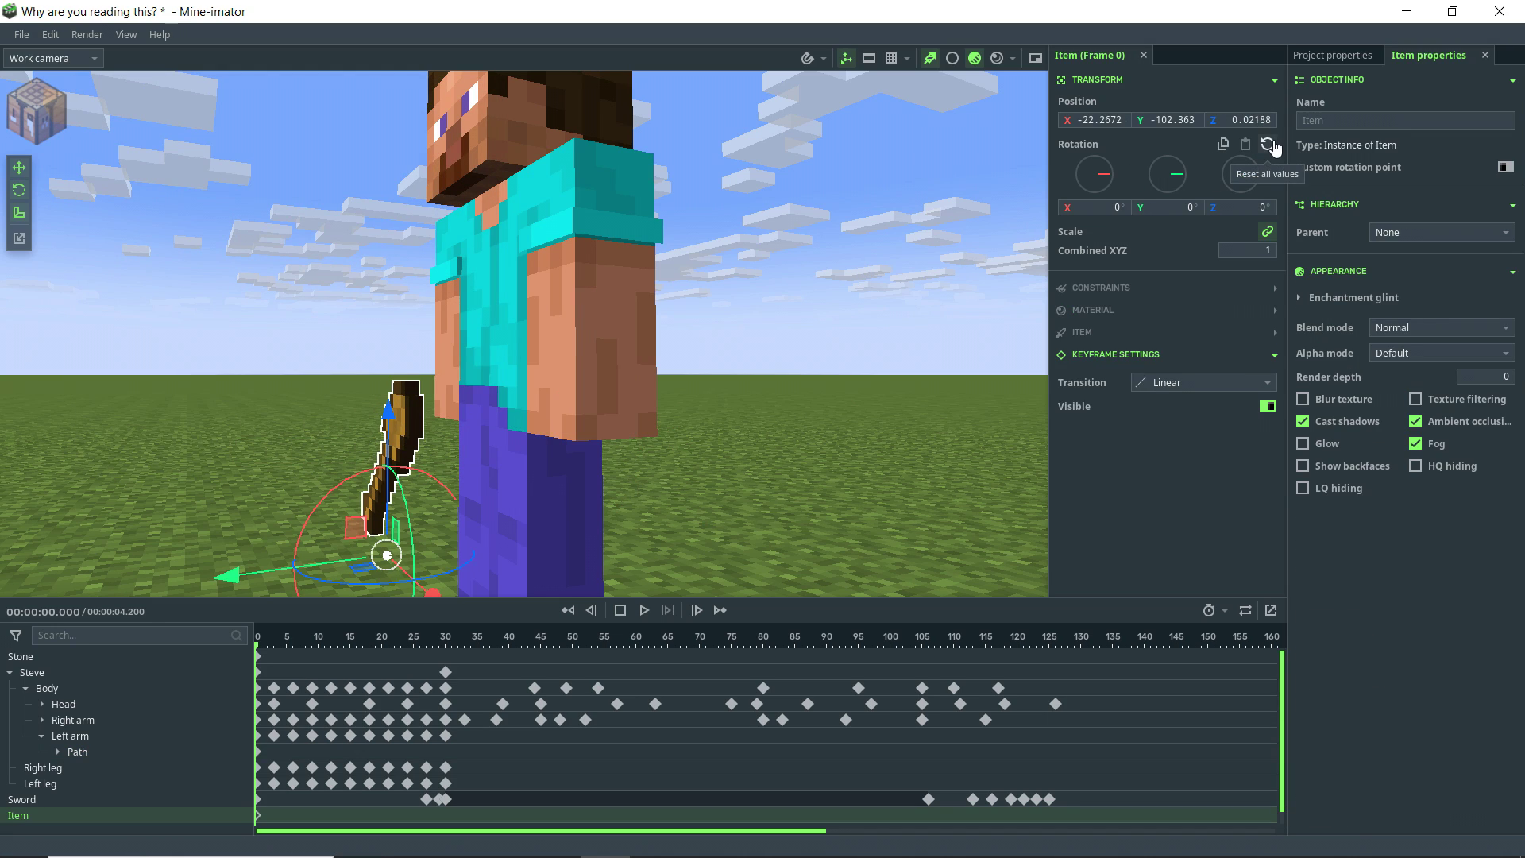
pyautogui.click(1268, 102)
pyautogui.press('a')
pyautogui.moveTo(449, 317)
pyautogui.mouseDown(button='right')
pyautogui.moveTo(450, 373)
pyautogui.moveTo(556, 341)
pyautogui.moveTo(453, 330)
pyautogui.mouseUp(button='right')
pyautogui.press('s')
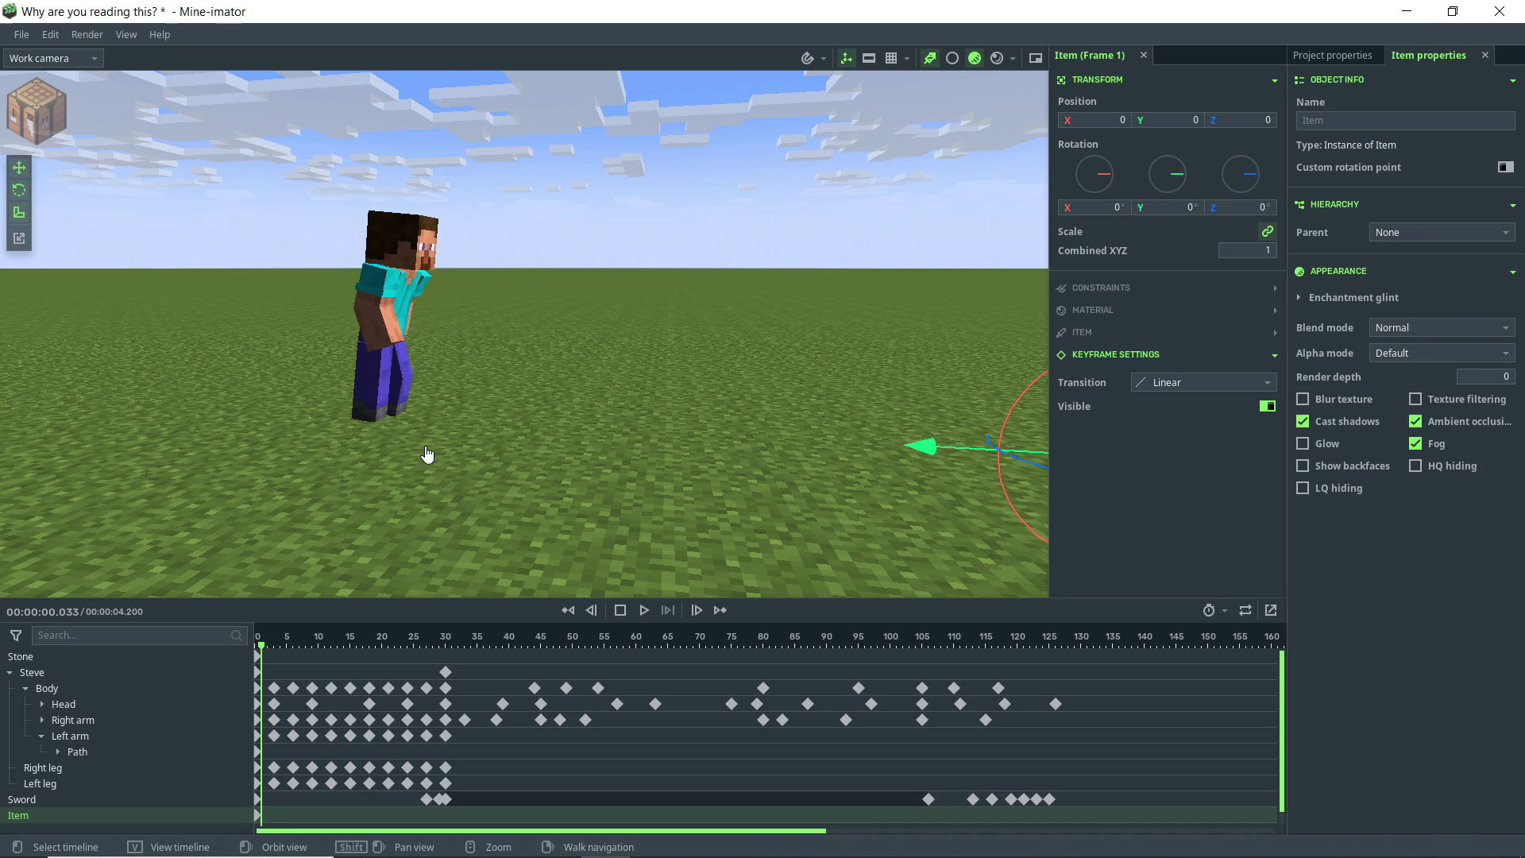
pyautogui.press('f')
# - Set the shovel's Follow path constraint to the left-arm path
pyautogui.click(1151, 289)
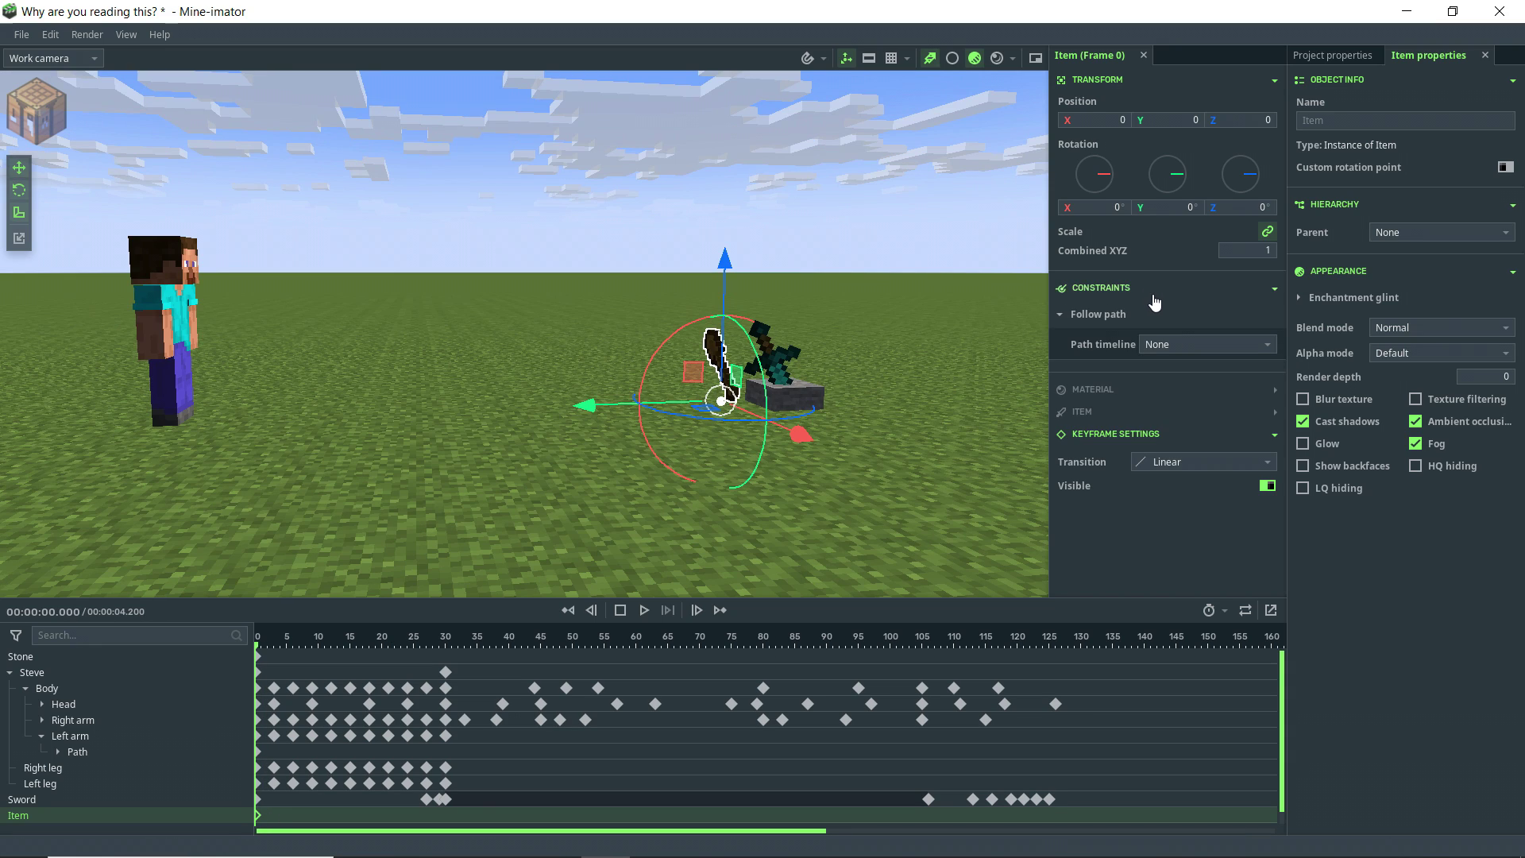
pyautogui.click(1189, 346)
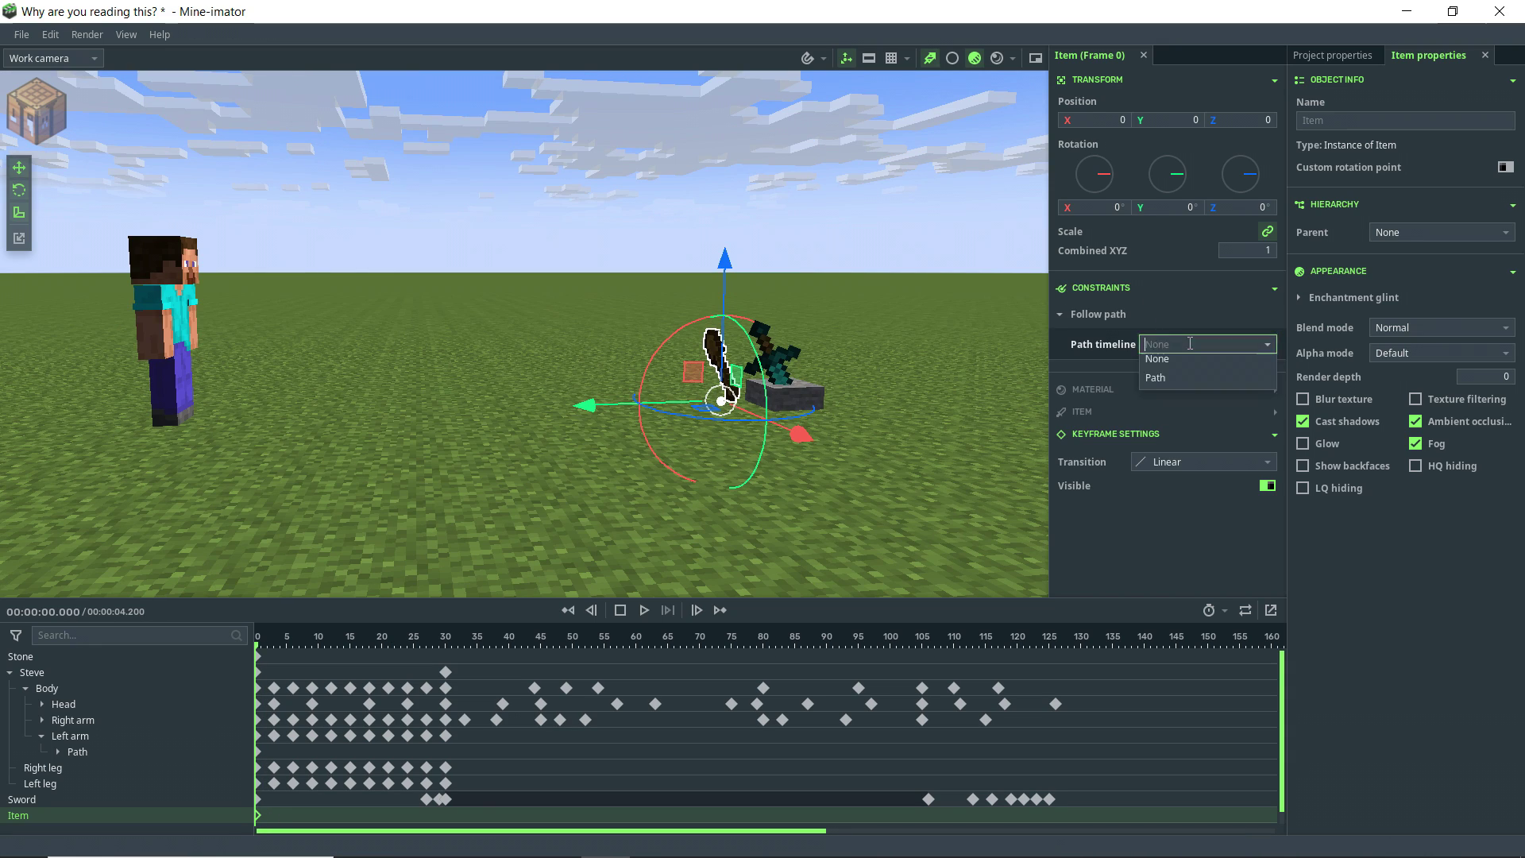
pyautogui.click(1166, 388)
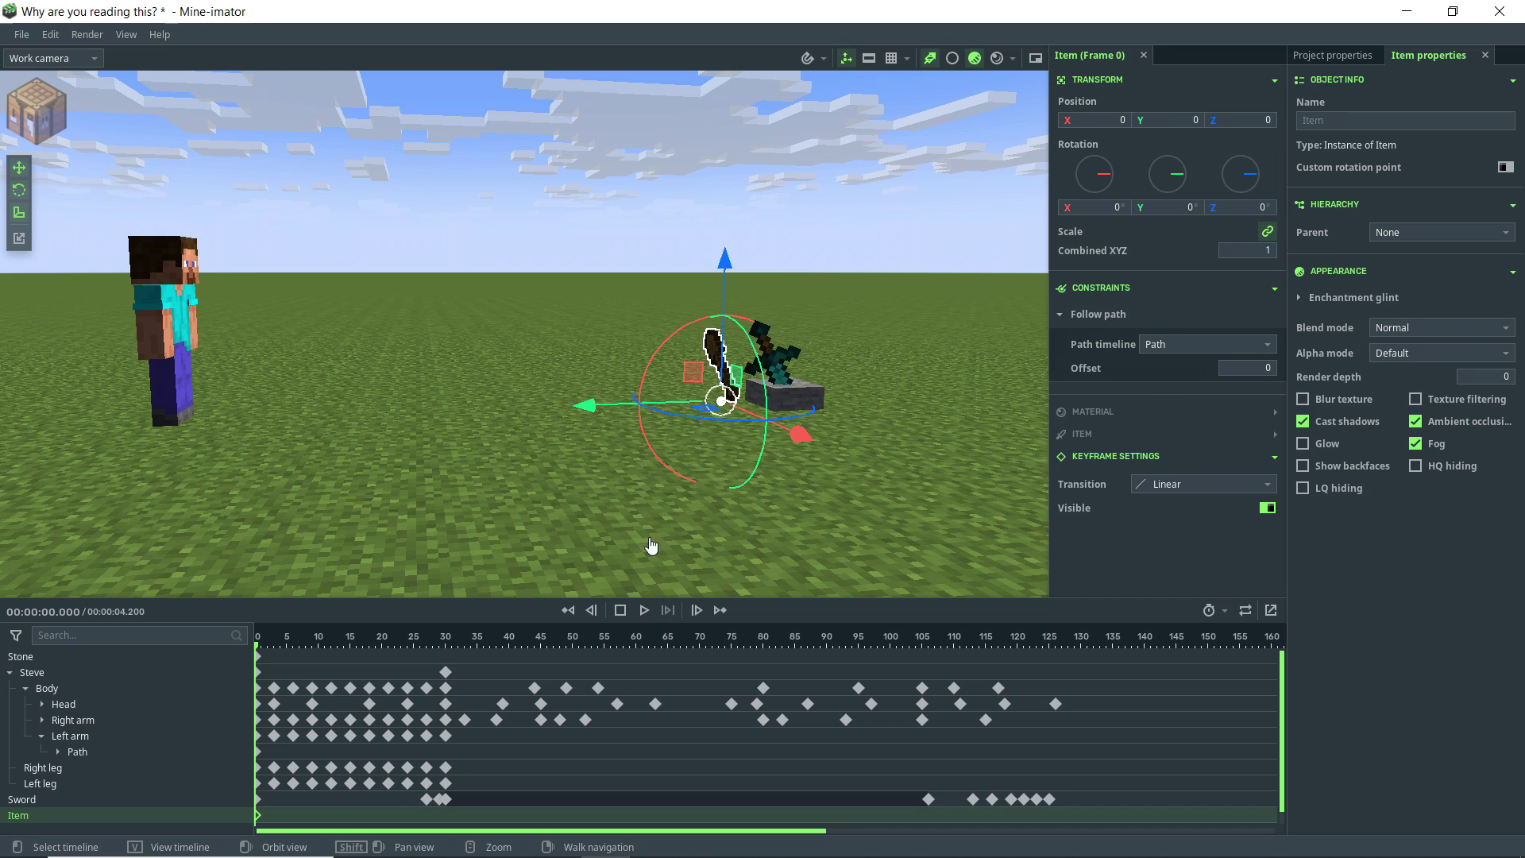
# - Examine the path and its two path points under Steve's left arm, and reselect the shovel item for a close front view
pyautogui.click(102, 753)
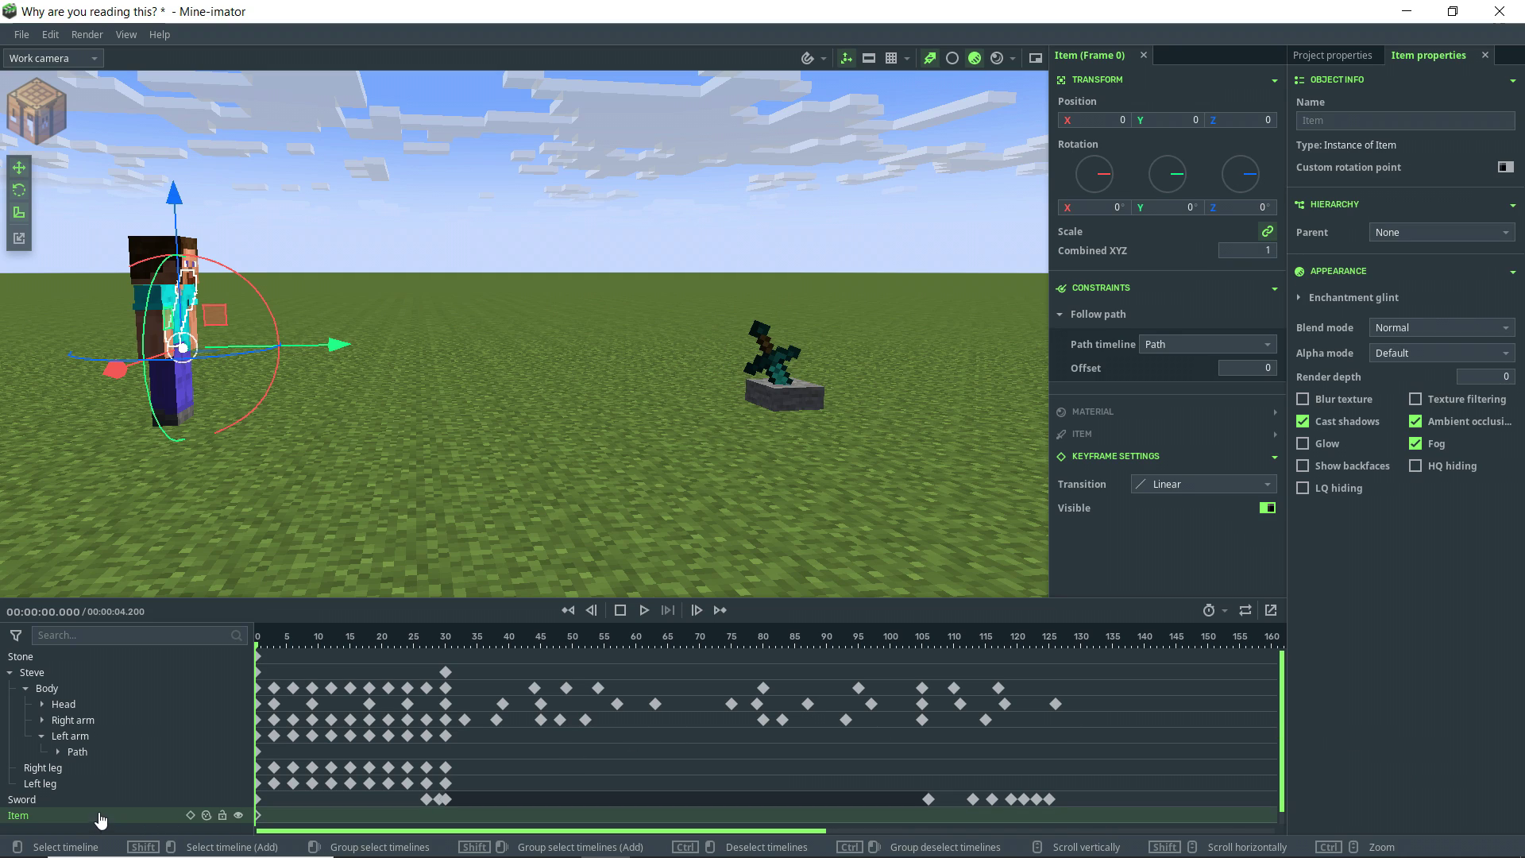
pyautogui.click(56, 755)
pyautogui.click(99, 783)
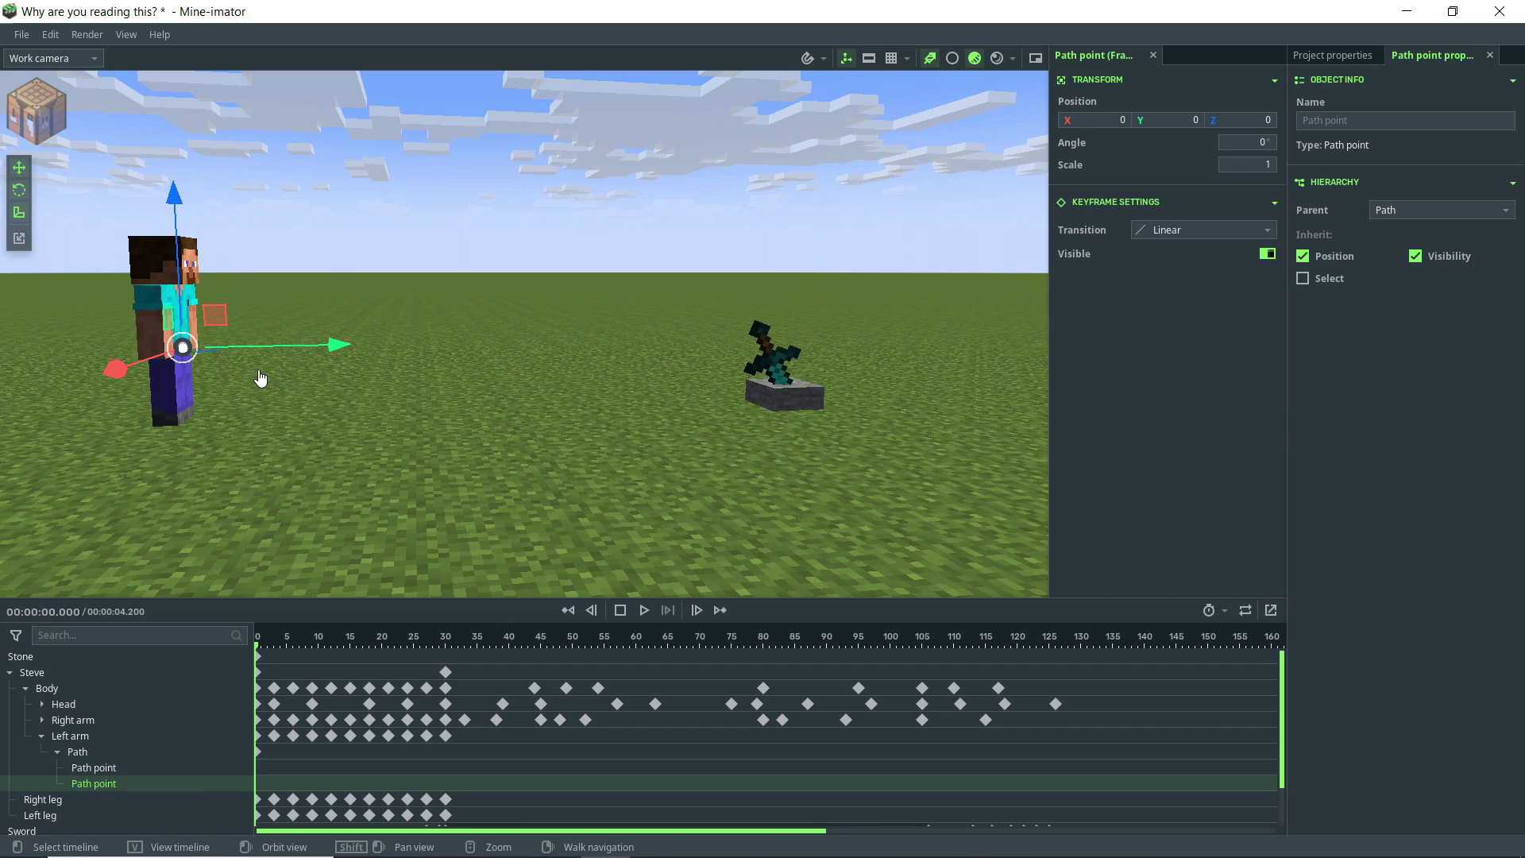
pyautogui.moveTo(480, 364); pyautogui.dragTo(334, 357, button='right')
pyautogui.click(57, 752)
pyautogui.click(41, 816)
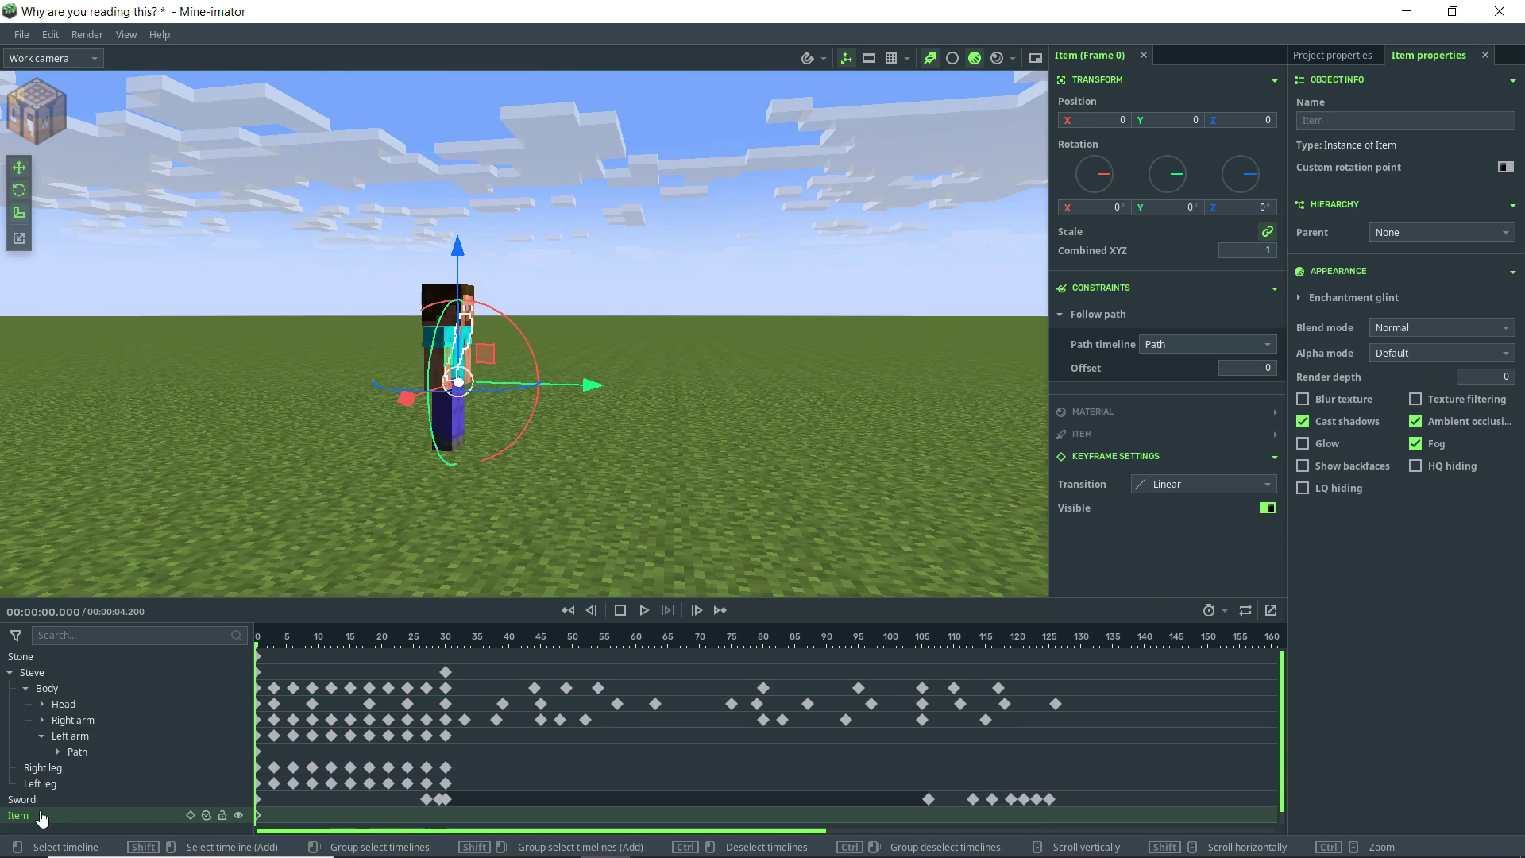
pyautogui.moveTo(875, 347); pyautogui.dragTo(699, 348)
pyautogui.scroll(5, 807, 344)
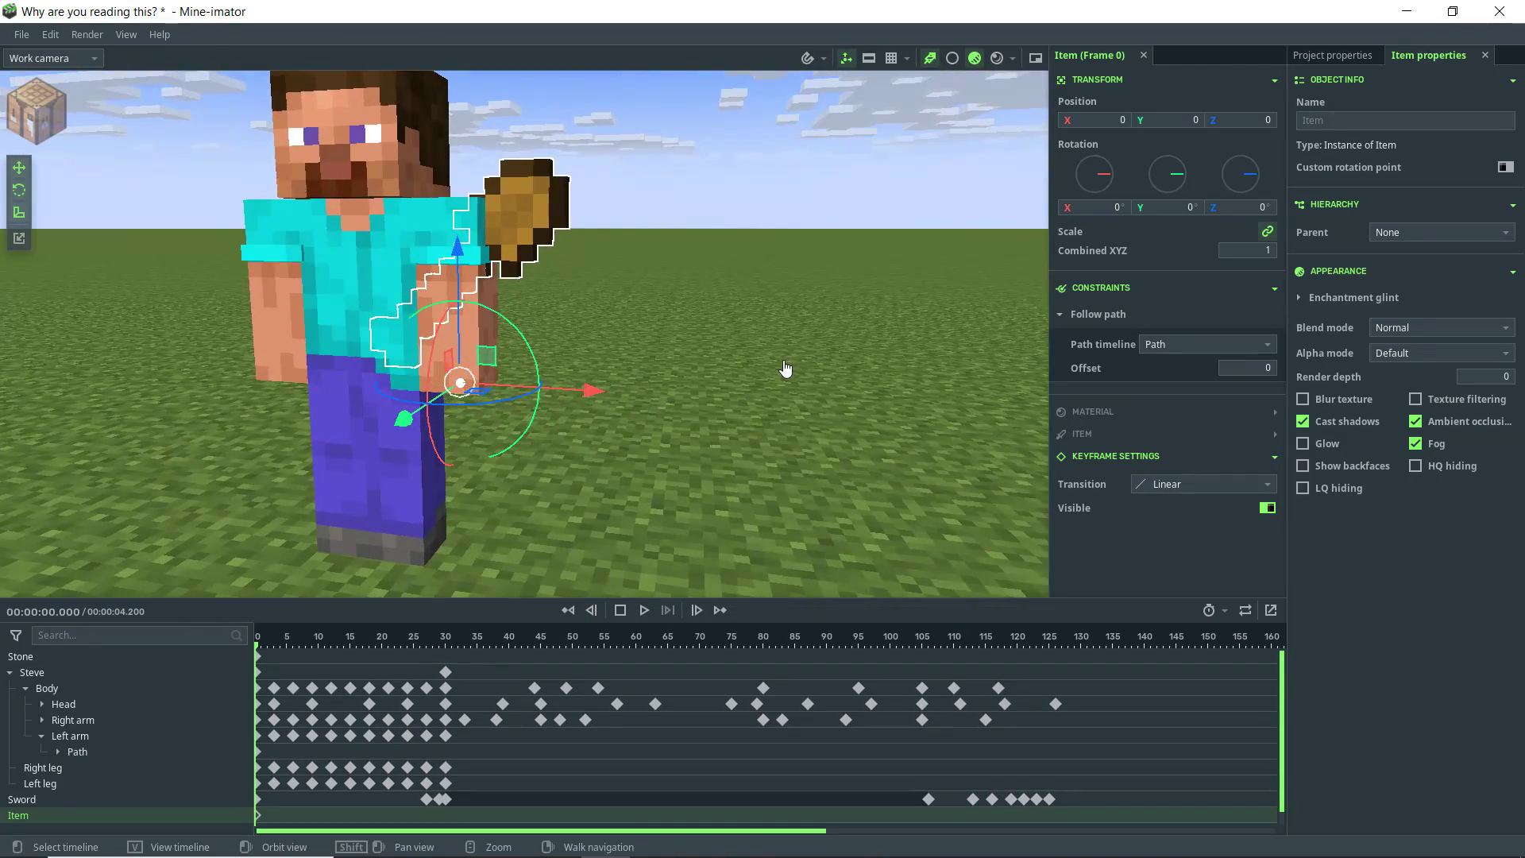
# - Save the project and inspect the shovel at Steve's left hand from close up
pyautogui.hotkey('ctrl', 's')
pyautogui.moveTo(785, 368); pyautogui.dragTo(610, 406)
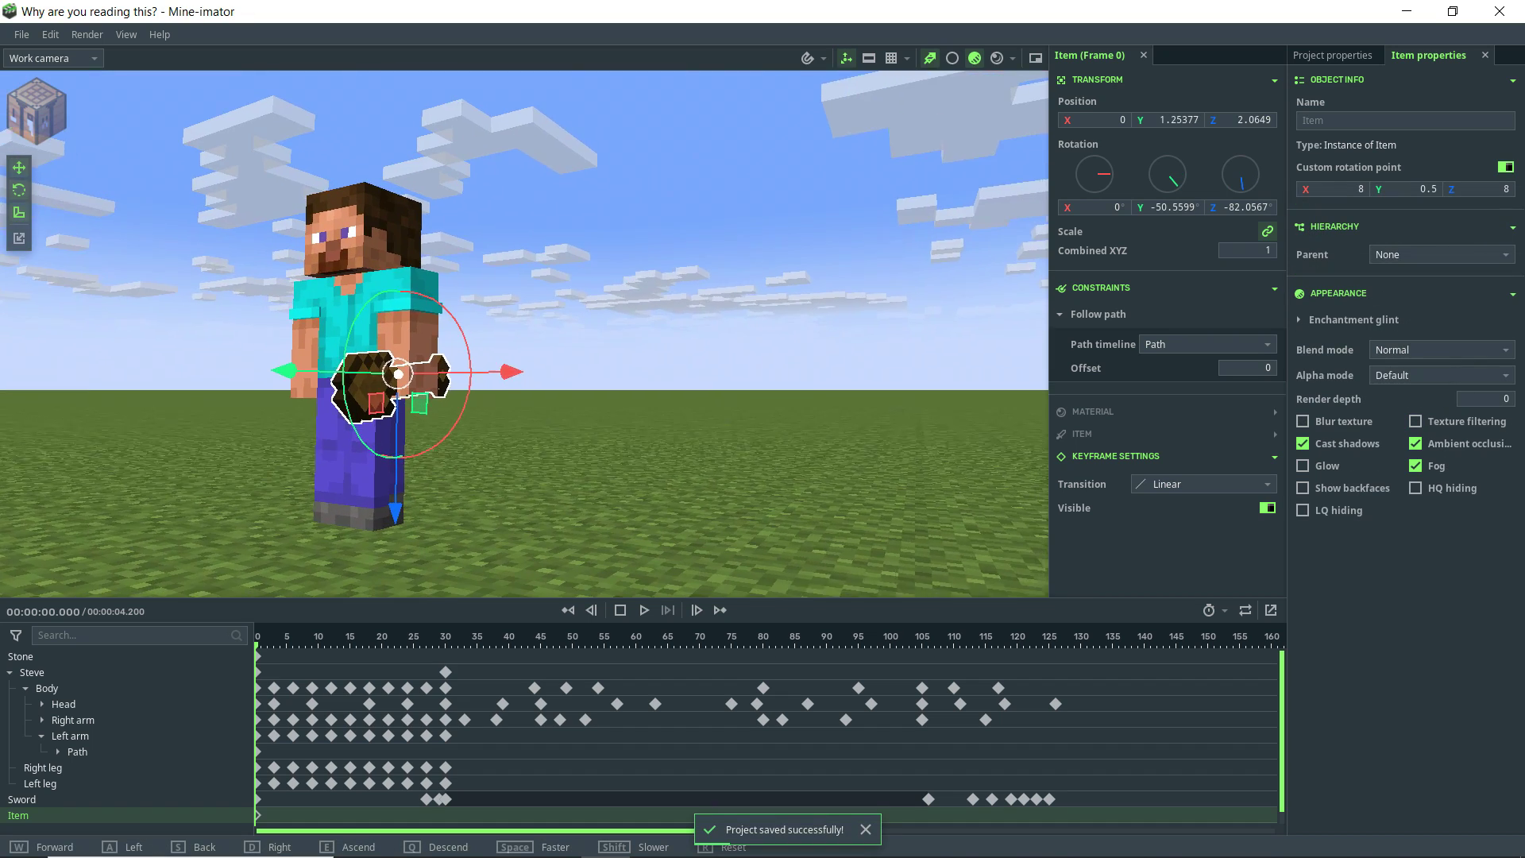
pyautogui.press('w')
pyautogui.moveTo(726, 290); pyautogui.dragTo(766, 398, button='right')
pyautogui.press('a')
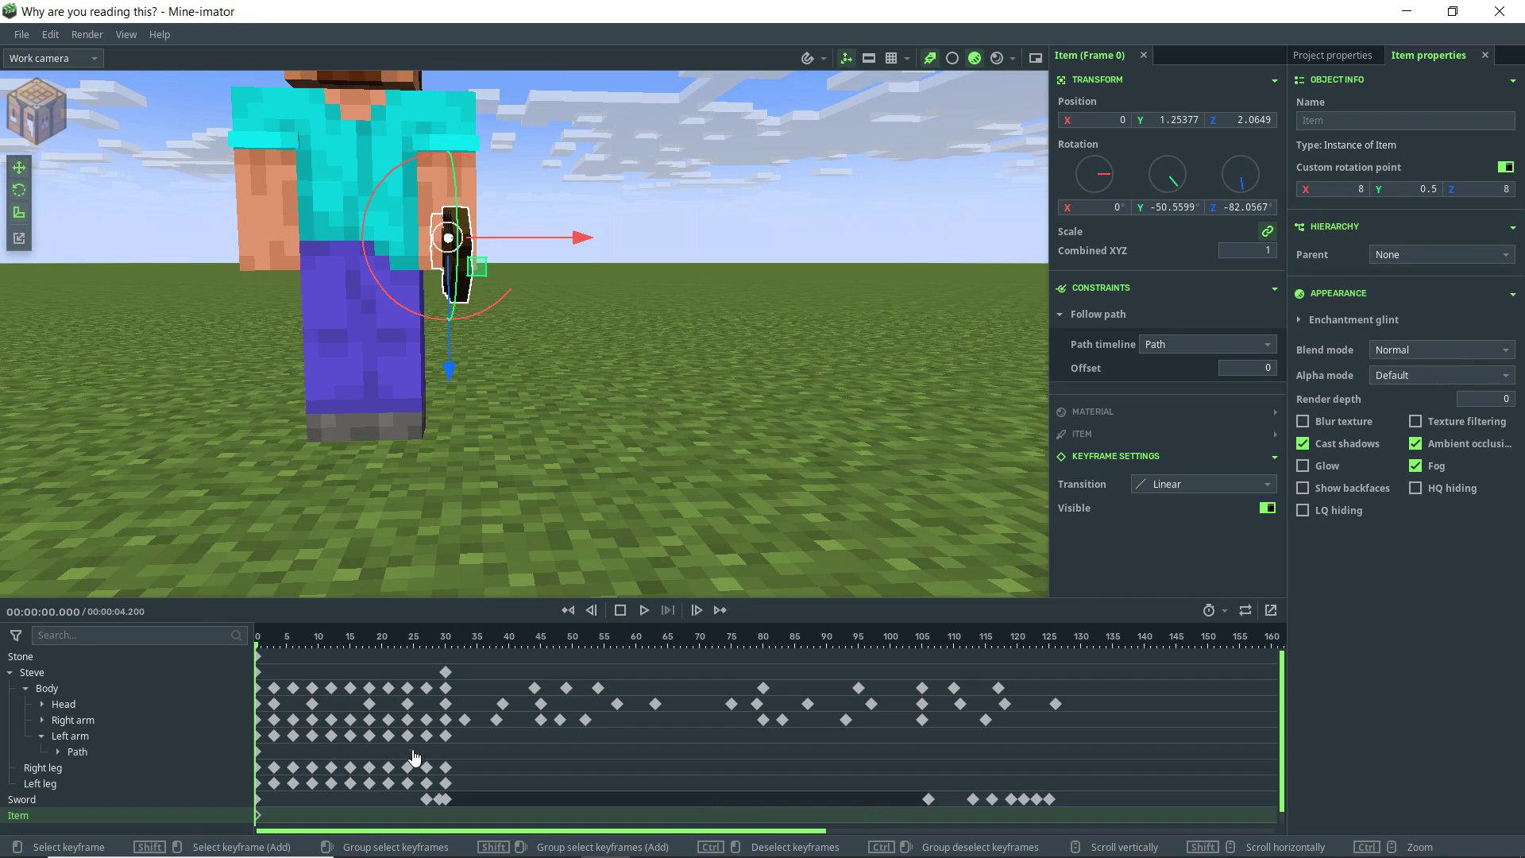
# - Play the animation from frame 0 to check how the shovel follows the left arm
pyautogui.click(259, 820)
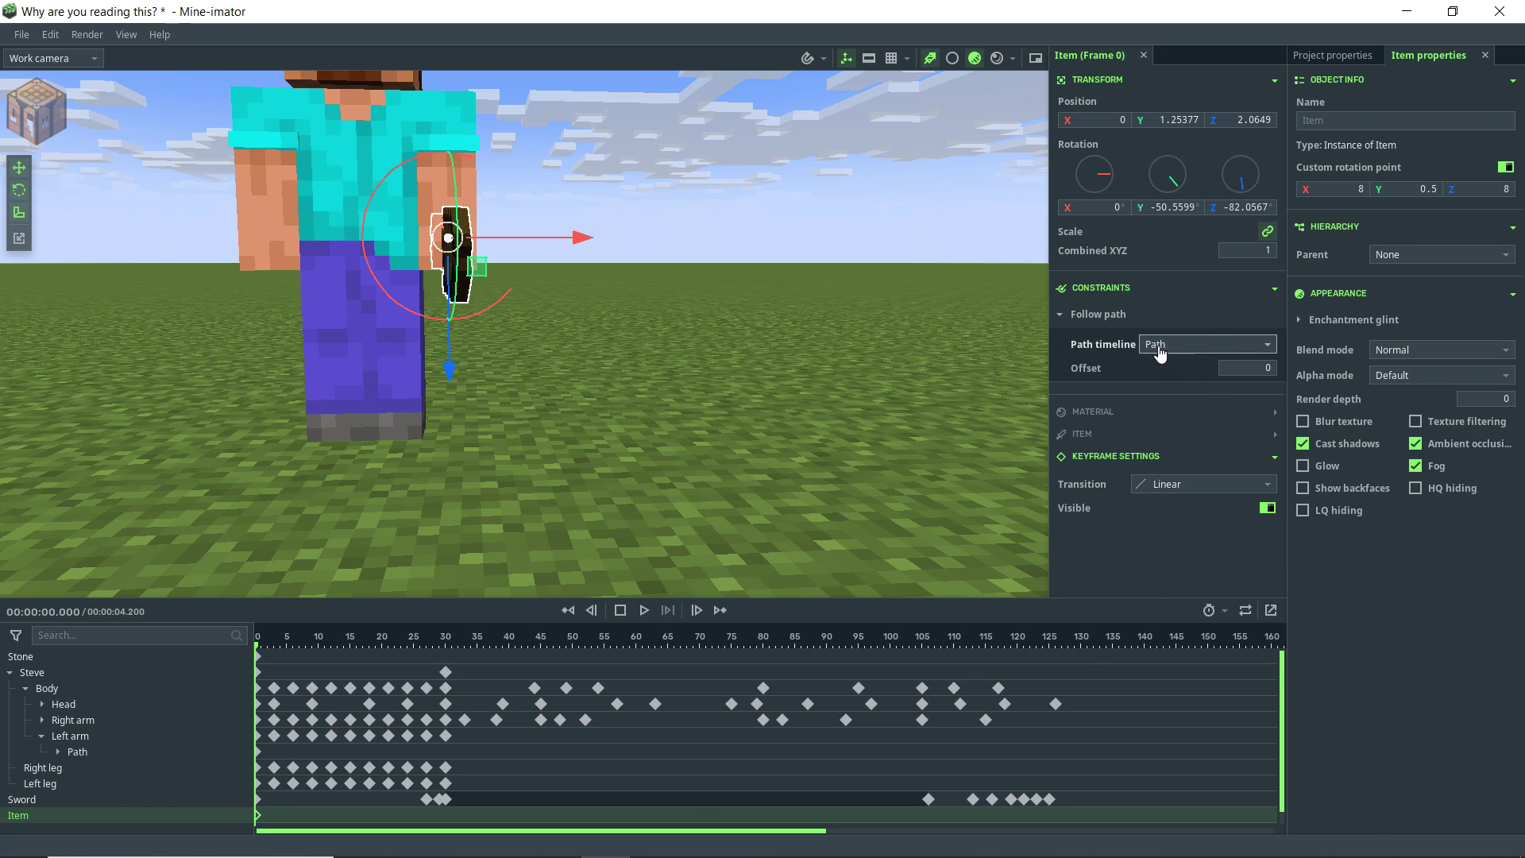
pyautogui.press('s')
pyautogui.moveTo(688, 358); pyautogui.dragTo(688, 359, button='right')
pyautogui.press('space')
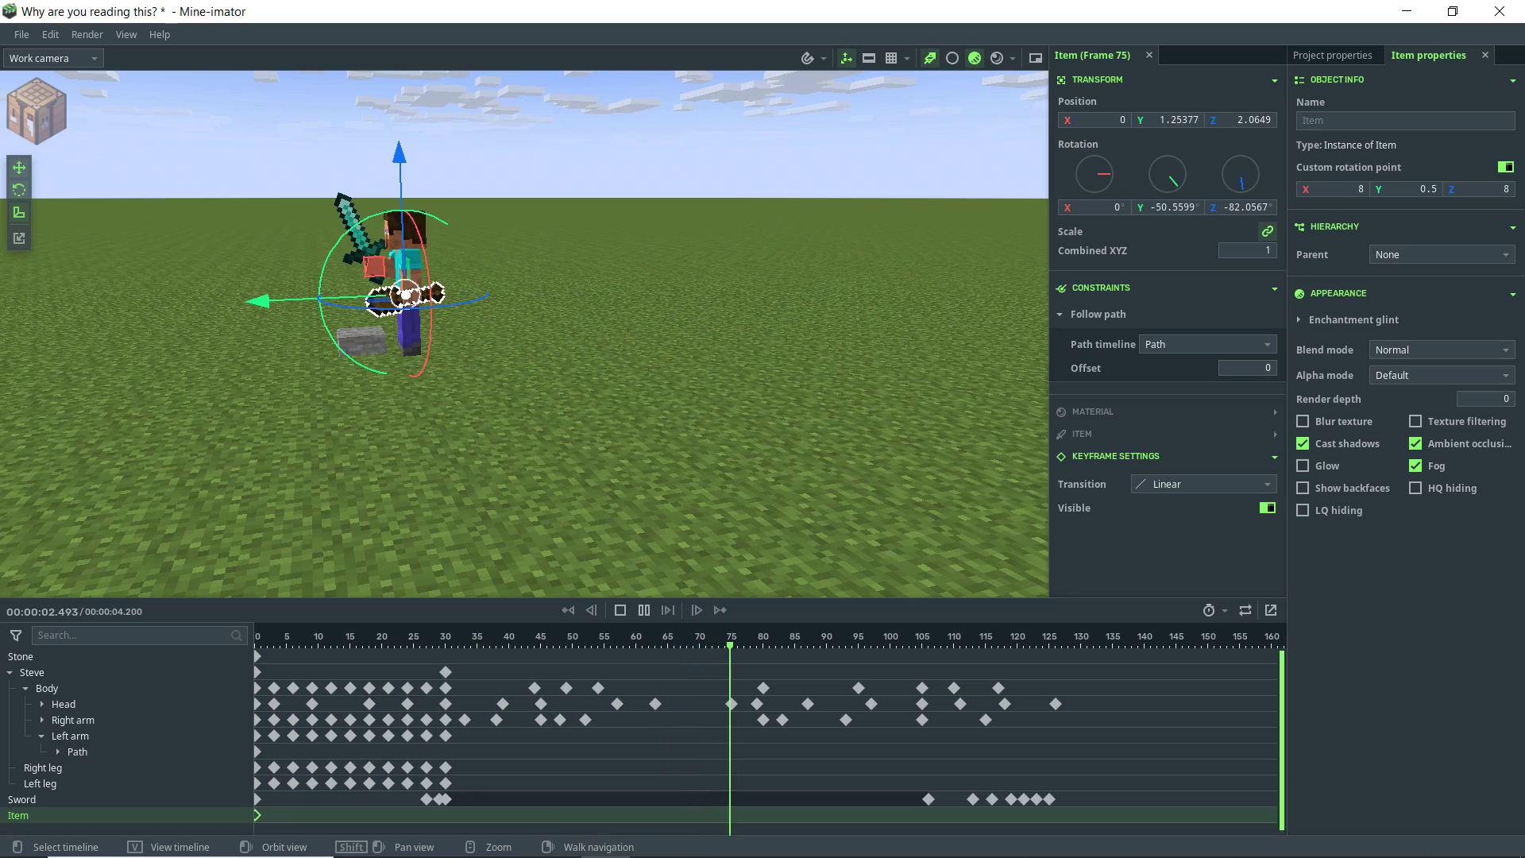
pyautogui.moveTo(513, 357); pyautogui.dragTo(449, 366, button='right')
pyautogui.moveTo(587, 380); pyautogui.dragTo(636, 344, button='right')
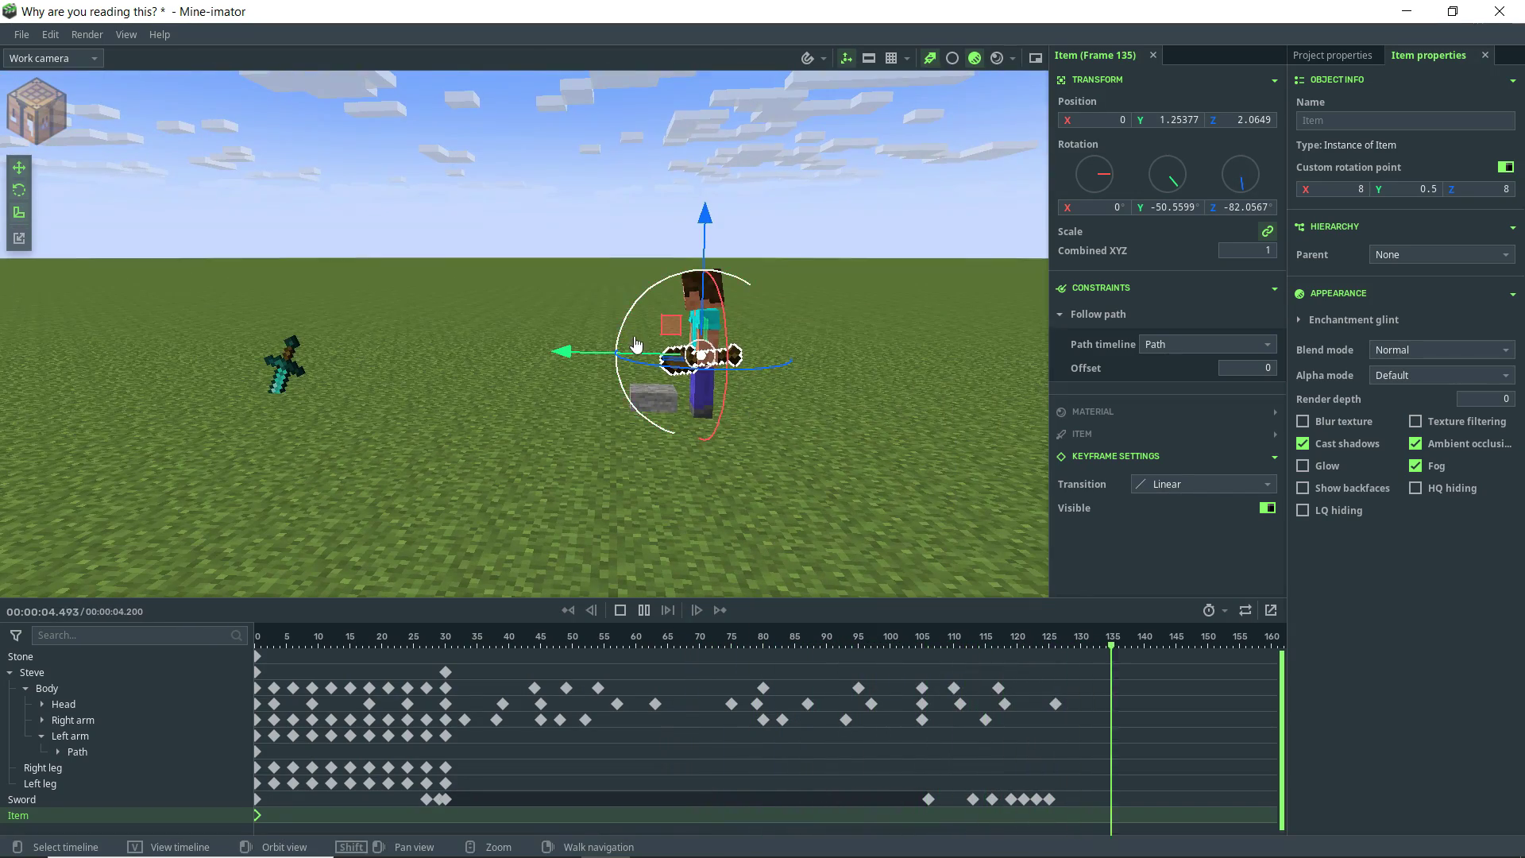
pyautogui.press('space')
# - Add a shovel keyframe at frame 39 and set its Follow path timeline to None
pyautogui.moveTo(677, 645); pyautogui.dragTo(503, 660)
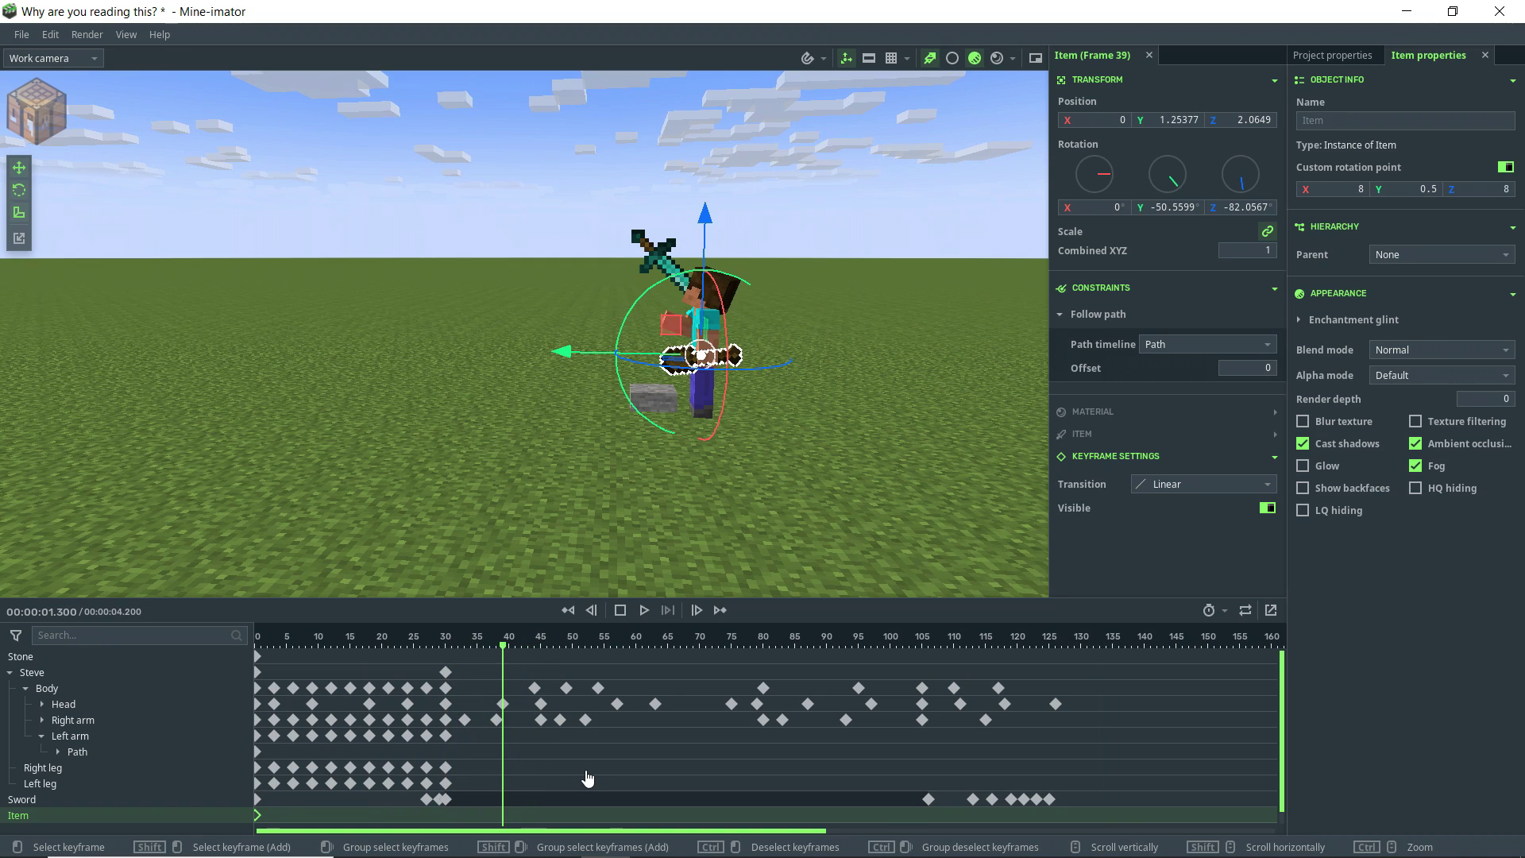
pyautogui.click(504, 817)
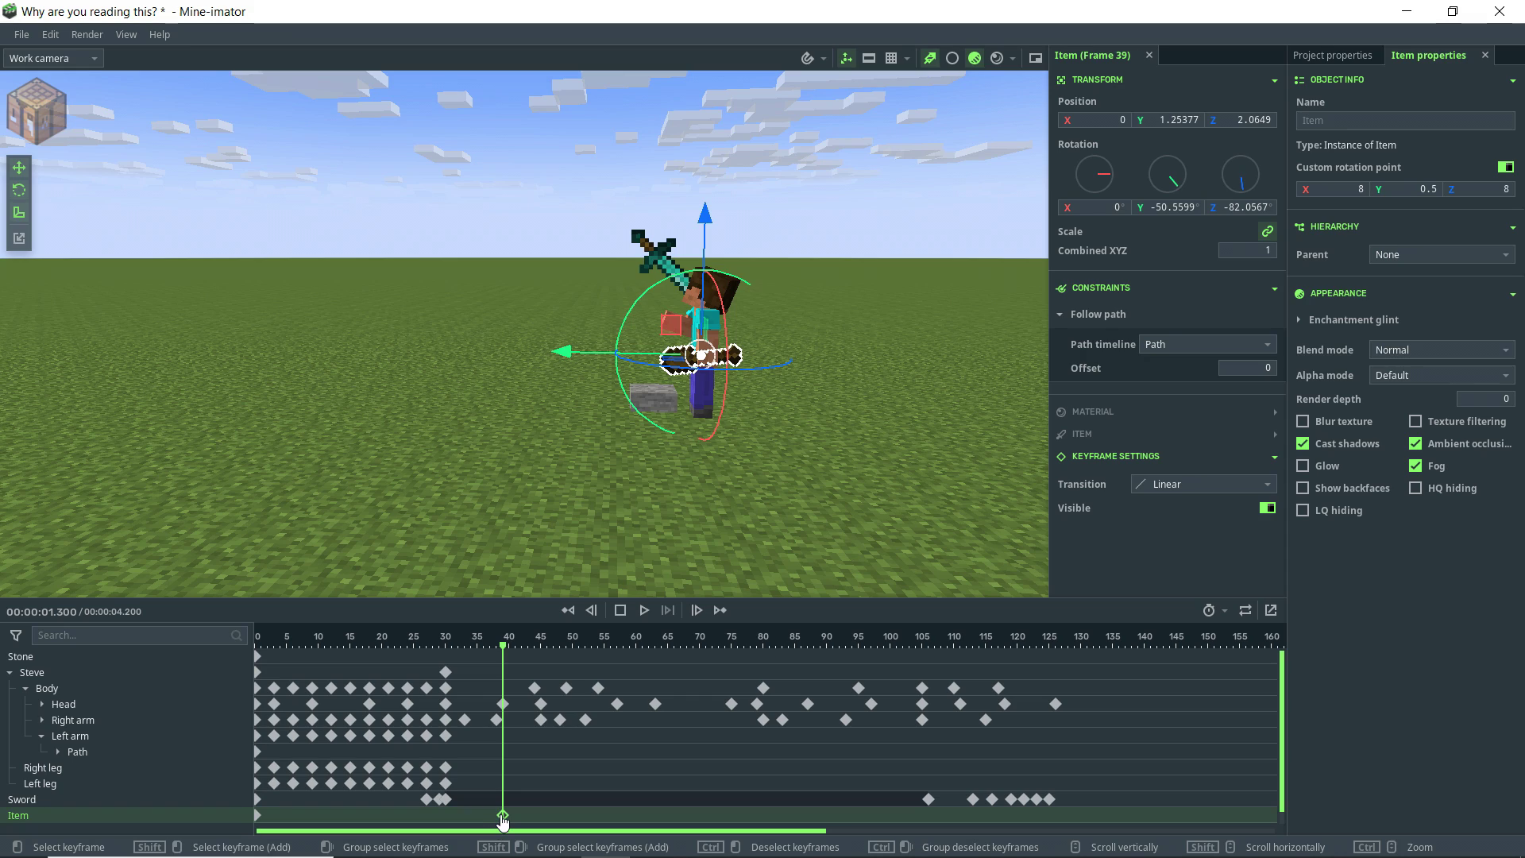
pyautogui.click(1164, 345)
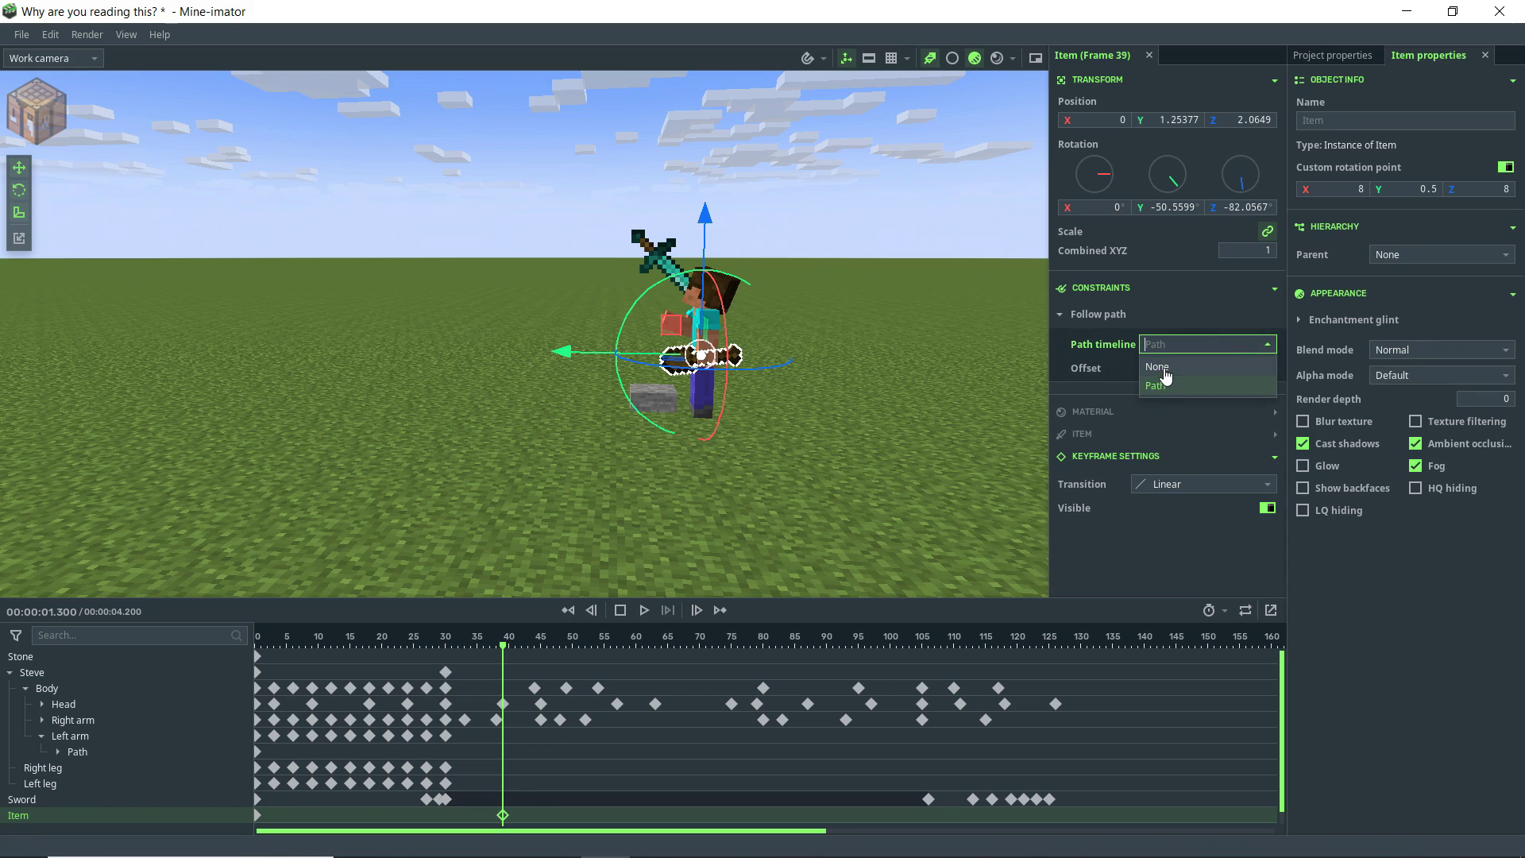
pyautogui.click(1181, 375)
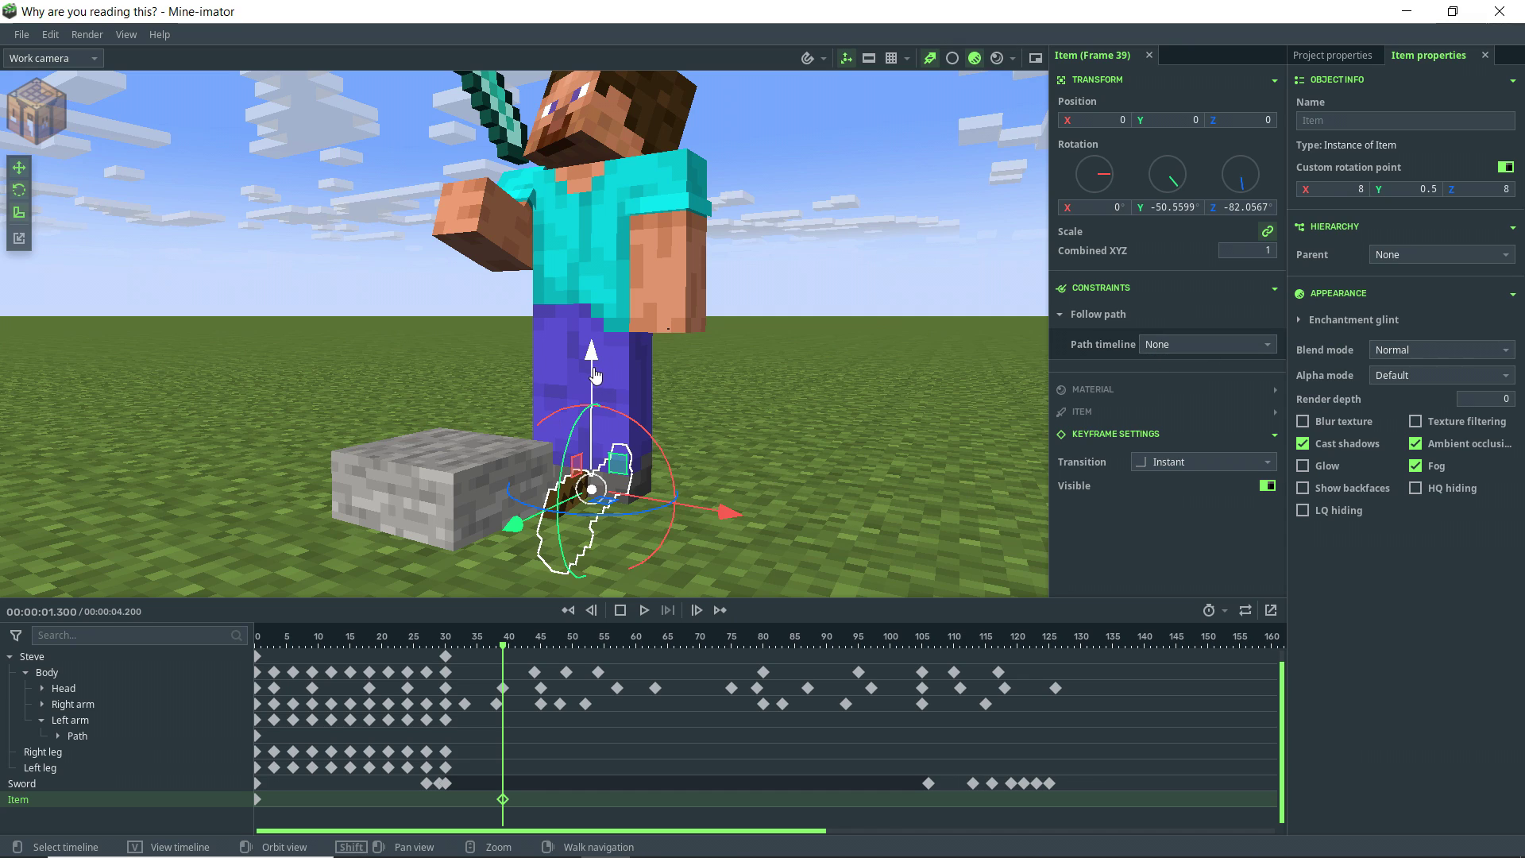
# - Move the shovel at frame 39 back to the left hand, at about X 5.08 and Z 11.85
pyautogui.moveTo(596, 373); pyautogui.dragTo(594, 218)
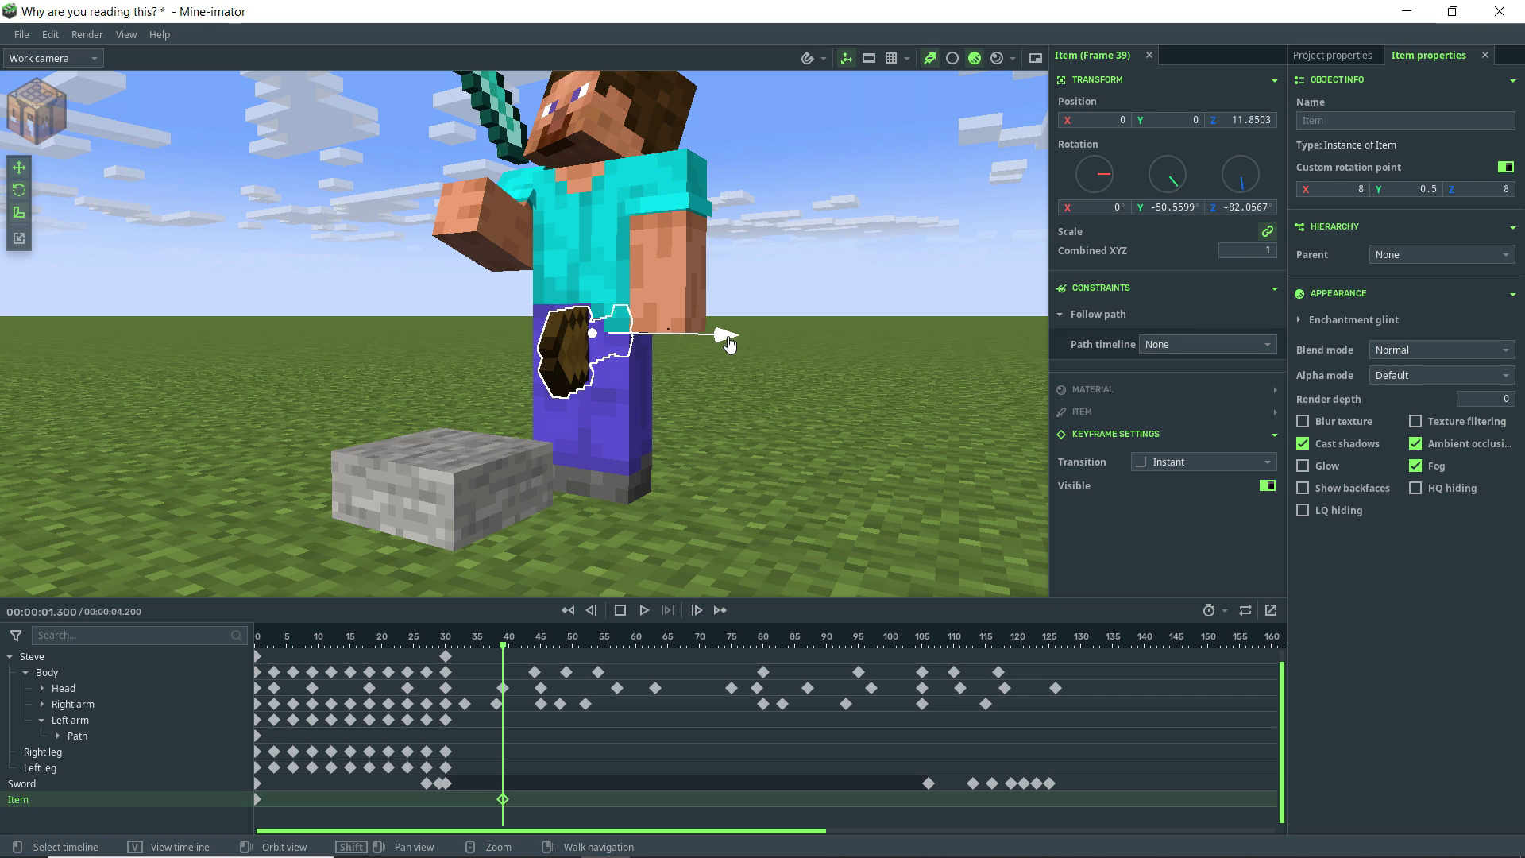
pyautogui.moveTo(729, 343); pyautogui.dragTo(802, 349)
pyautogui.scroll(5, 850, 282)
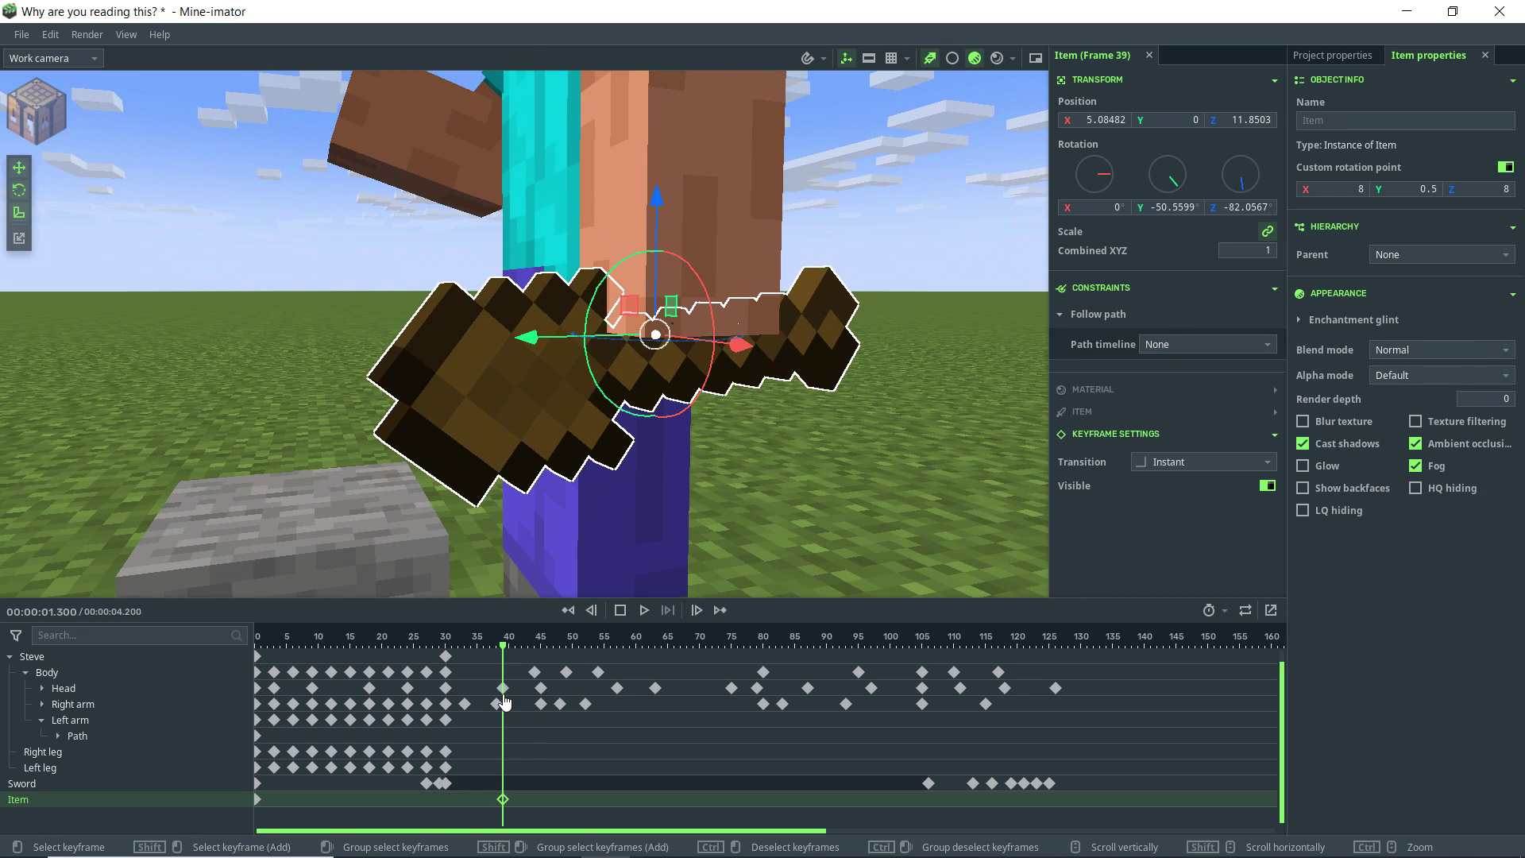
# - Scrub through the frames just before 39 to examine where the shovel travels relative to the hand
pyautogui.keyDown('ctrl'); pyautogui.scroll(5, 509, 707); pyautogui.keyUp('ctrl')
pyautogui.moveTo(524, 660); pyautogui.dragTo(470, 649)
pyautogui.keyDown('ctrl'); pyautogui.scroll(-5, 470, 649); pyautogui.keyUp('ctrl')
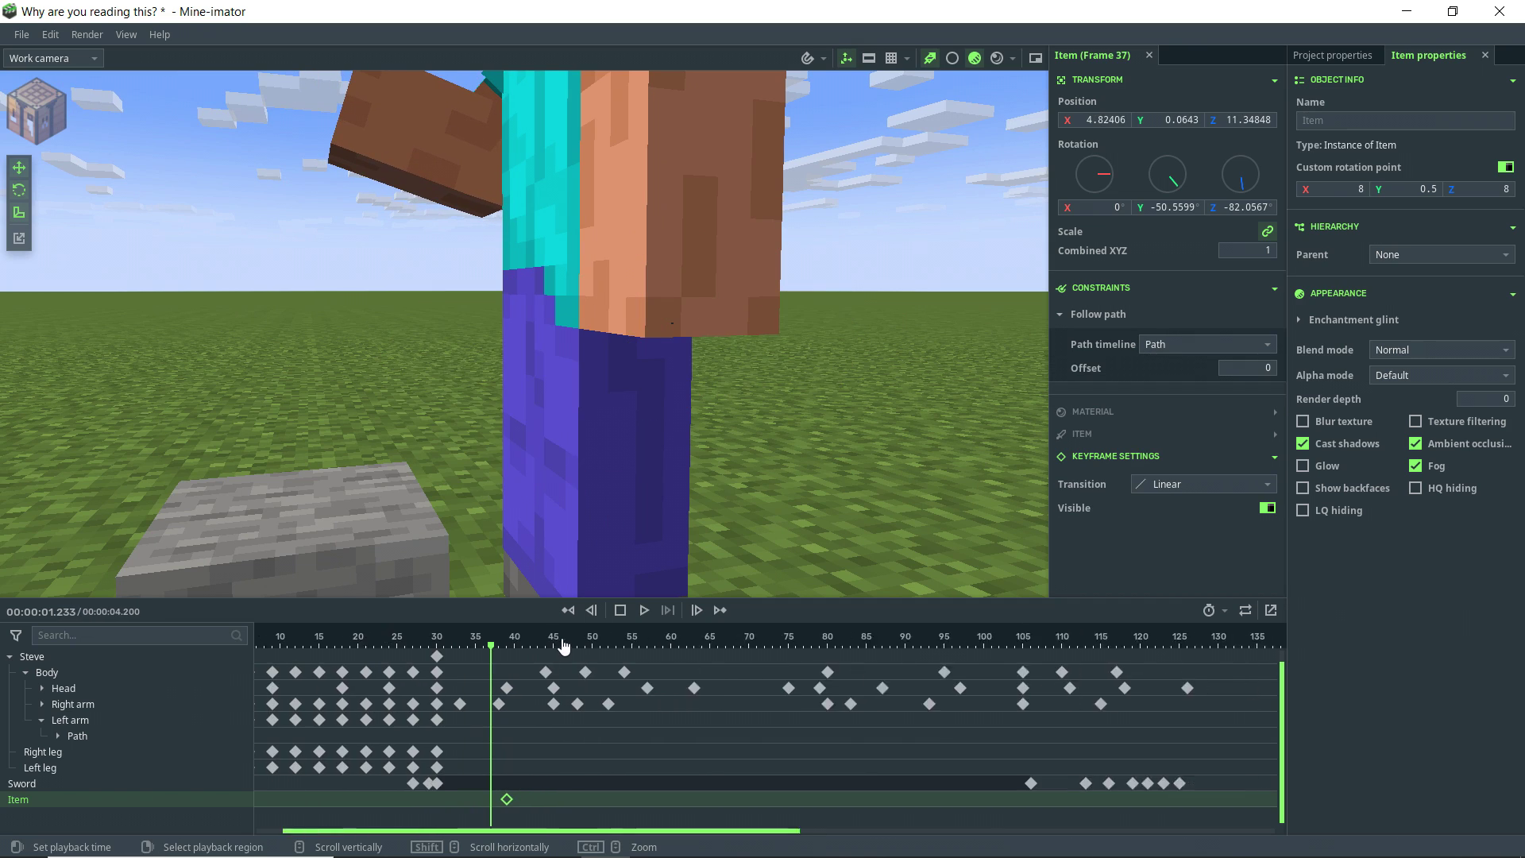
pyautogui.scroll(-6, 628, 459)
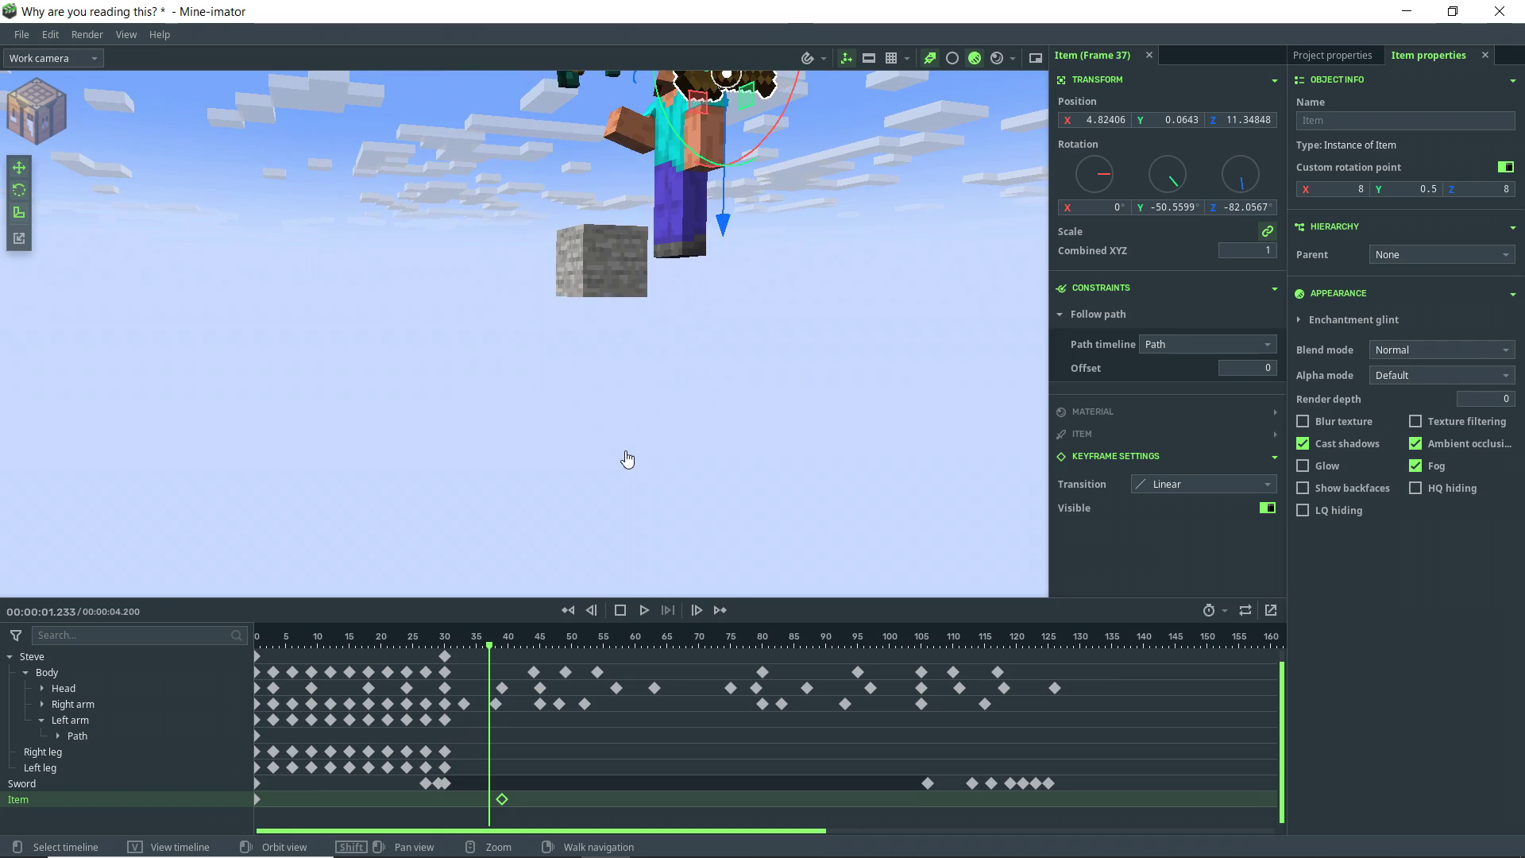
pyautogui.scroll(6, 628, 459)
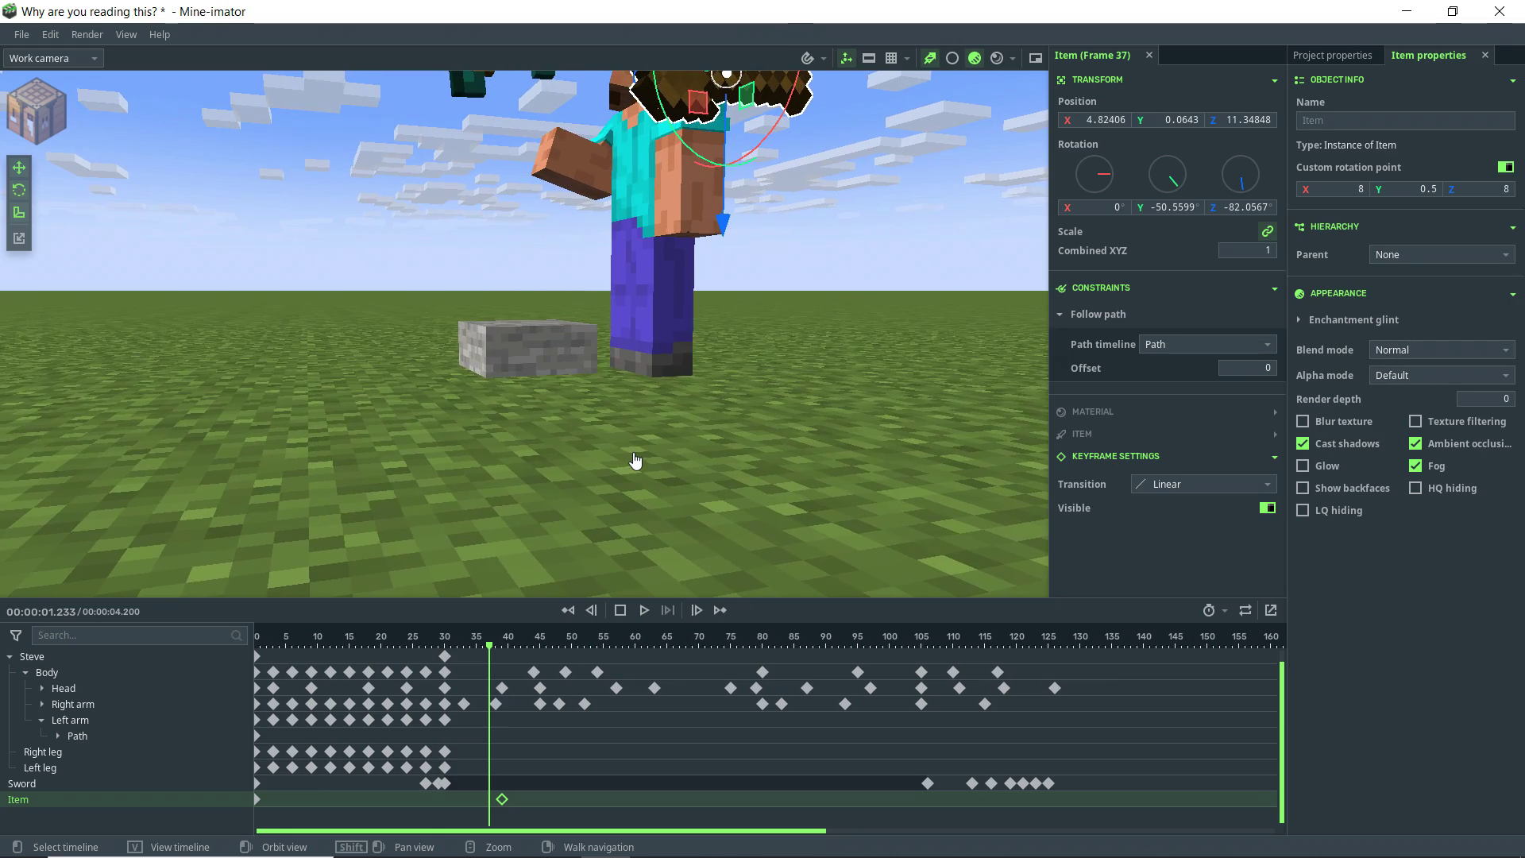
pyautogui.scroll(-3, 628, 459)
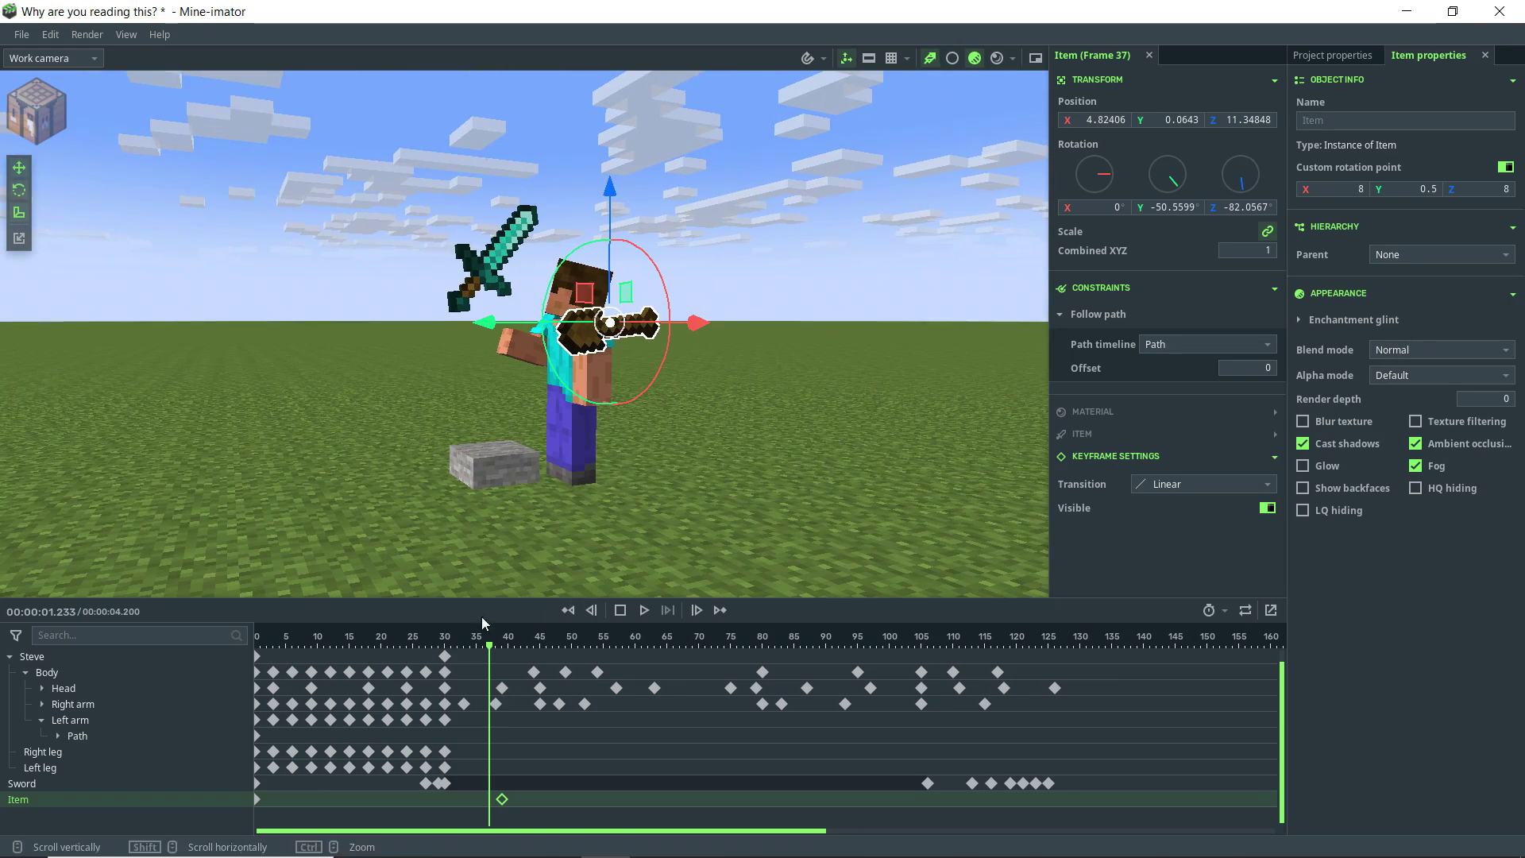
pyautogui.moveTo(483, 639)
pyautogui.mouseDown()
pyautogui.moveTo(340, 640)
pyautogui.moveTo(512, 638)
pyautogui.moveTo(464, 646)
pyautogui.mouseUp()
# - Set the transition of the shovel's frame 0 keyframe to Instant and compare frames 38 and 39
pyautogui.click(258, 800)
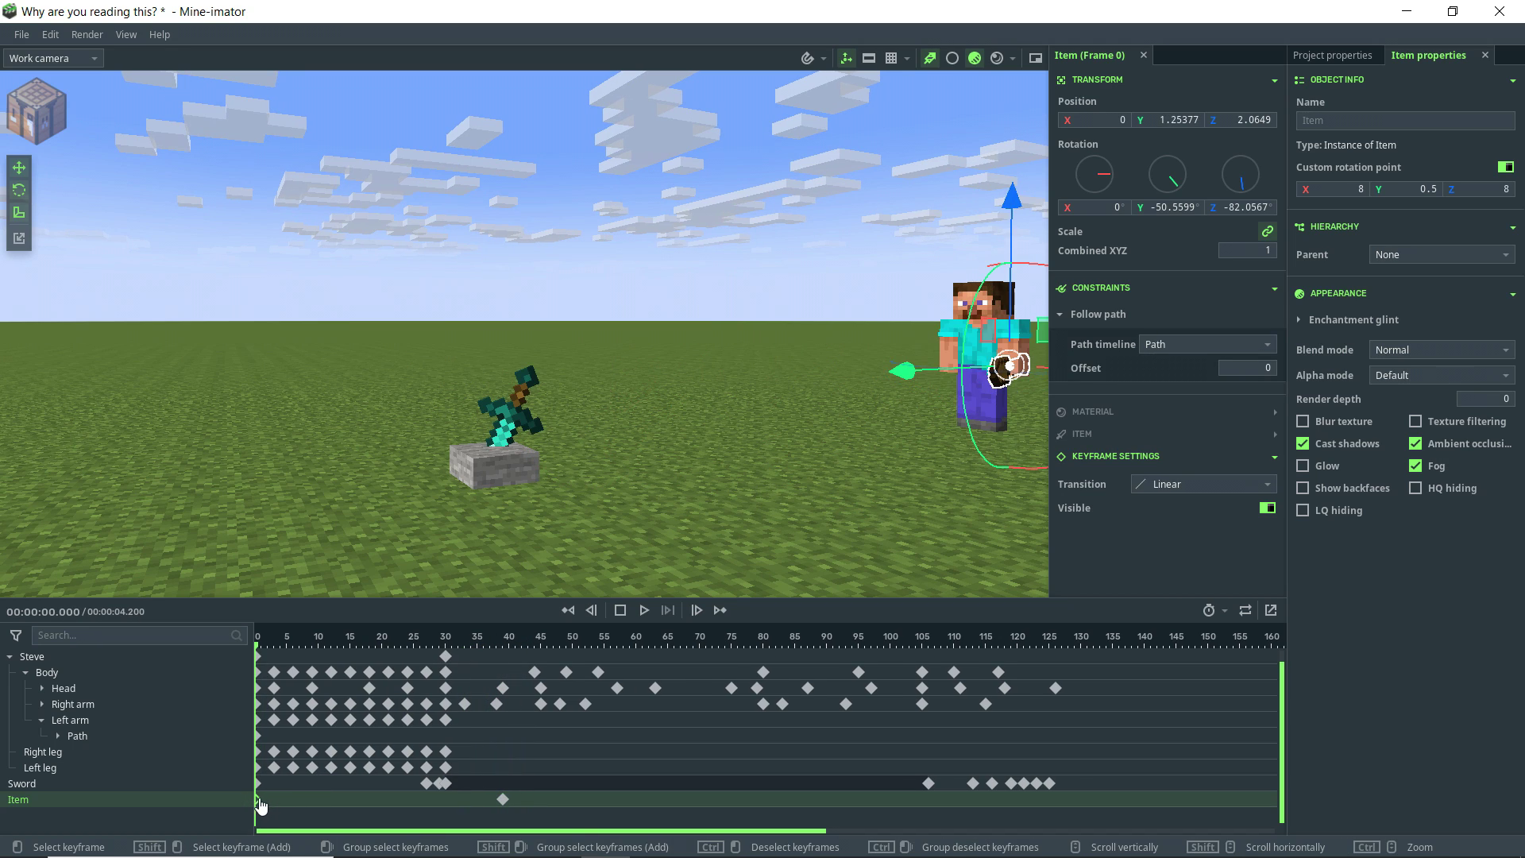
pyautogui.click(1166, 487)
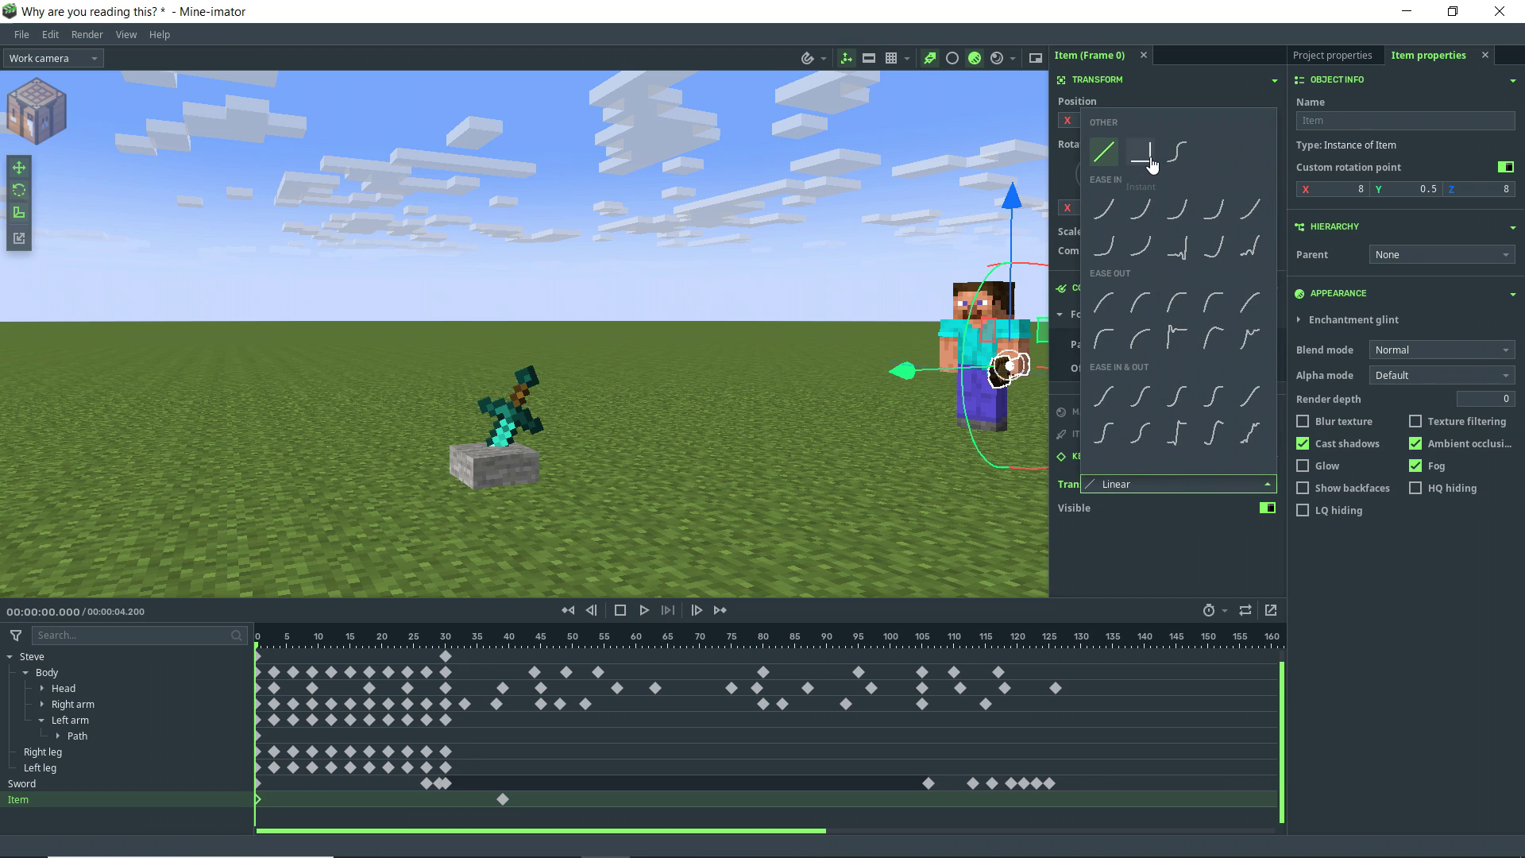
pyautogui.click(1149, 158)
pyautogui.moveTo(461, 641); pyautogui.dragTo(496, 645)
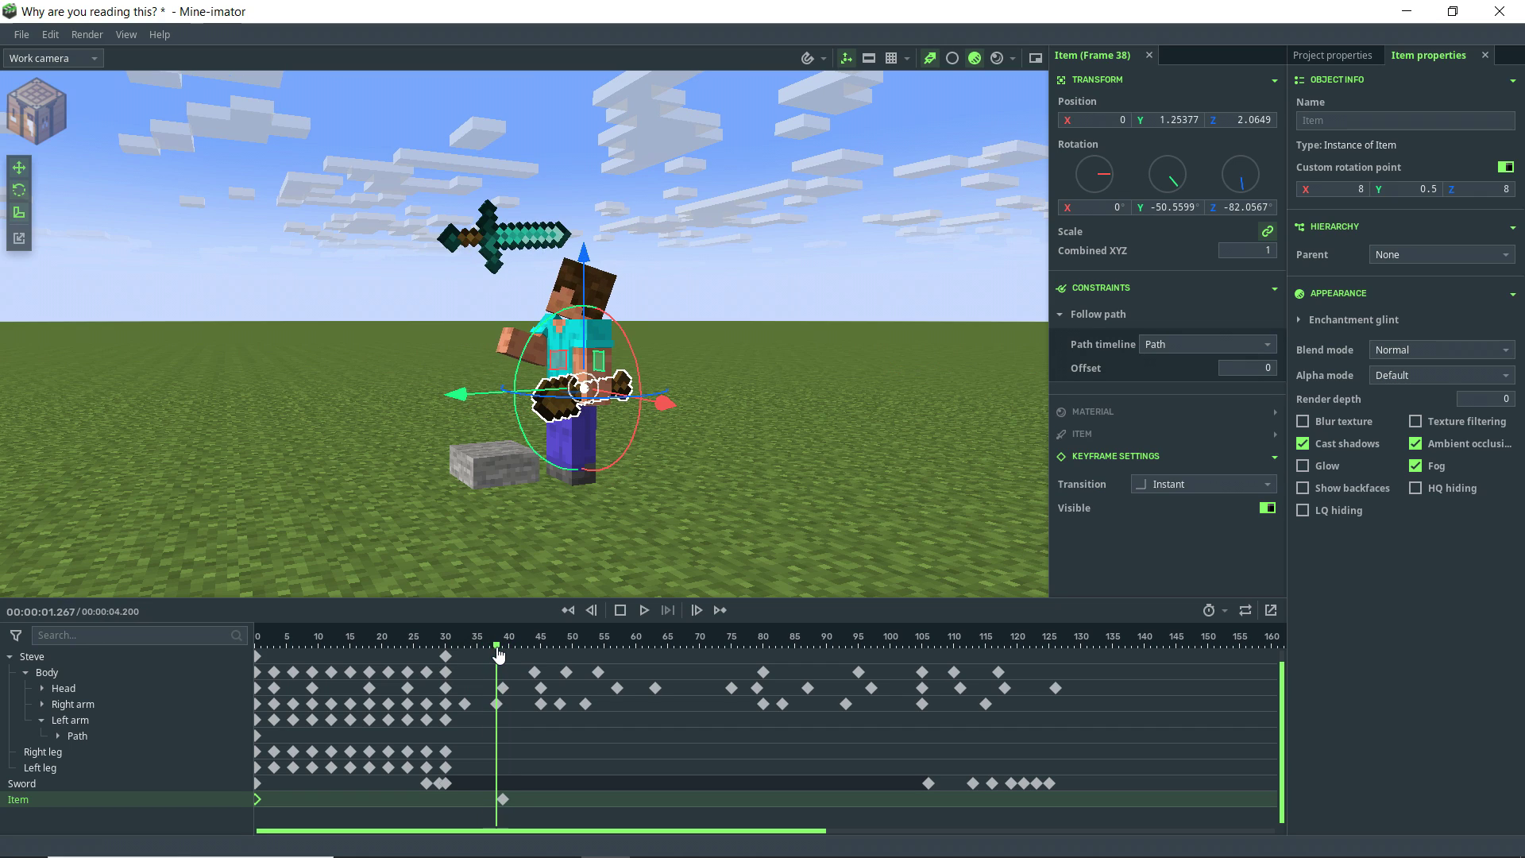
pyautogui.click(504, 799)
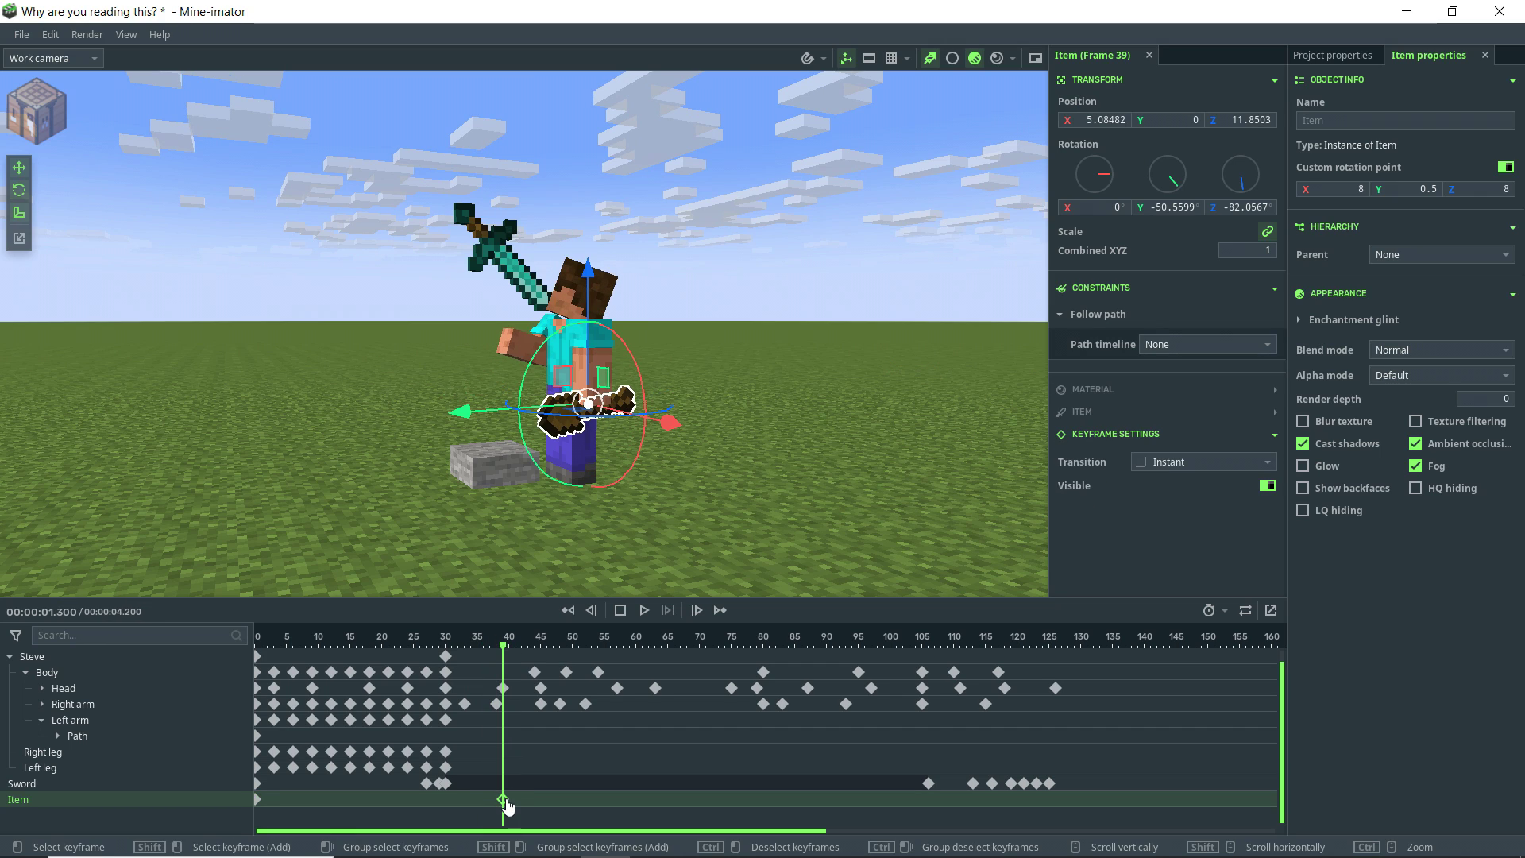
# - Add a shovel keyframe at frame 31 and switch the frame 0 keyframe's transition to Linear
pyautogui.doubleClick(451, 806)
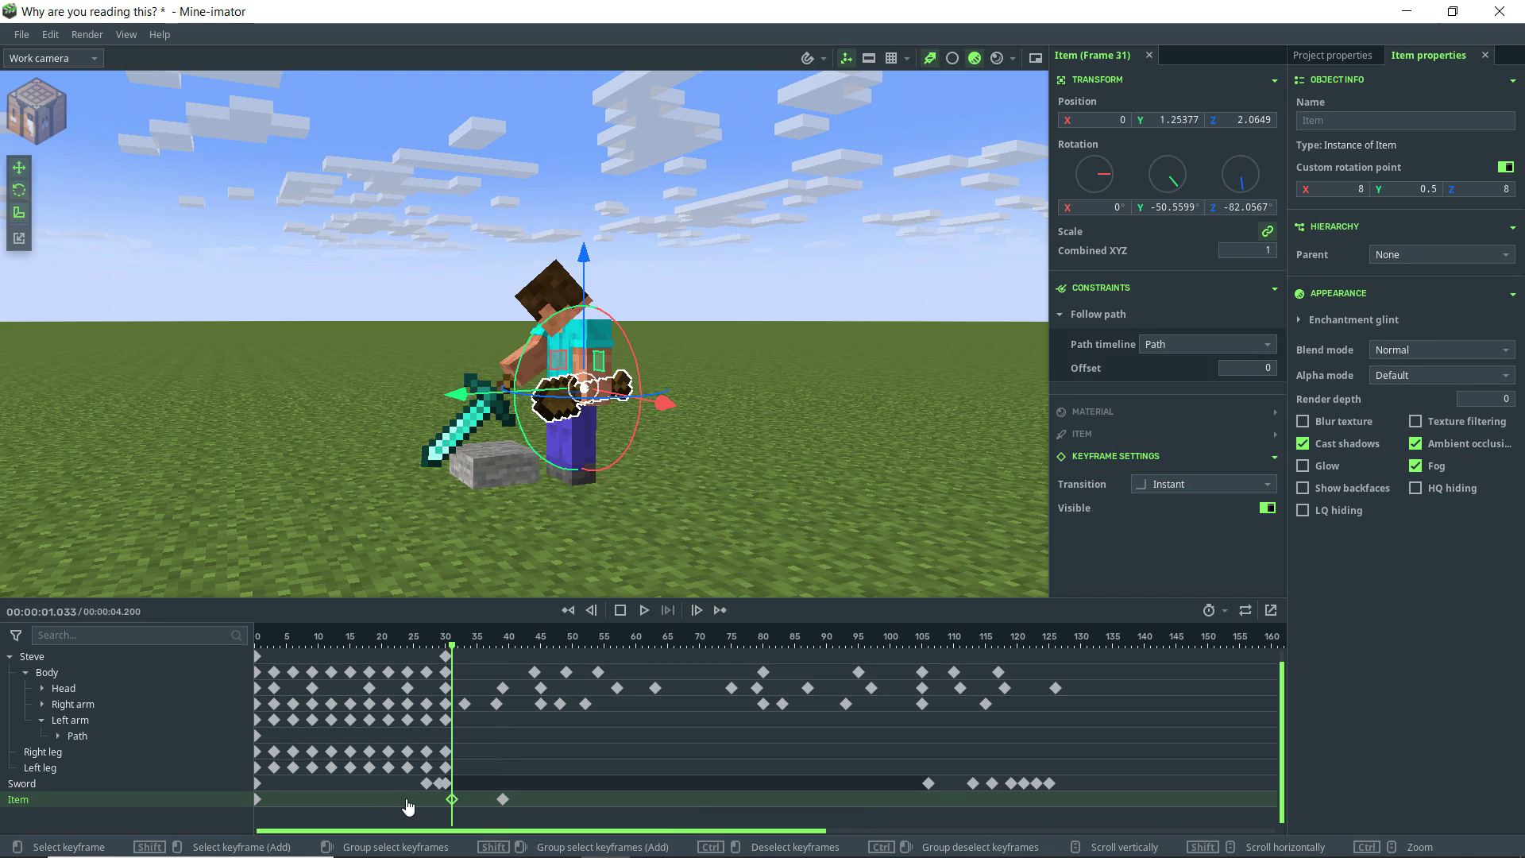
pyautogui.click(259, 800)
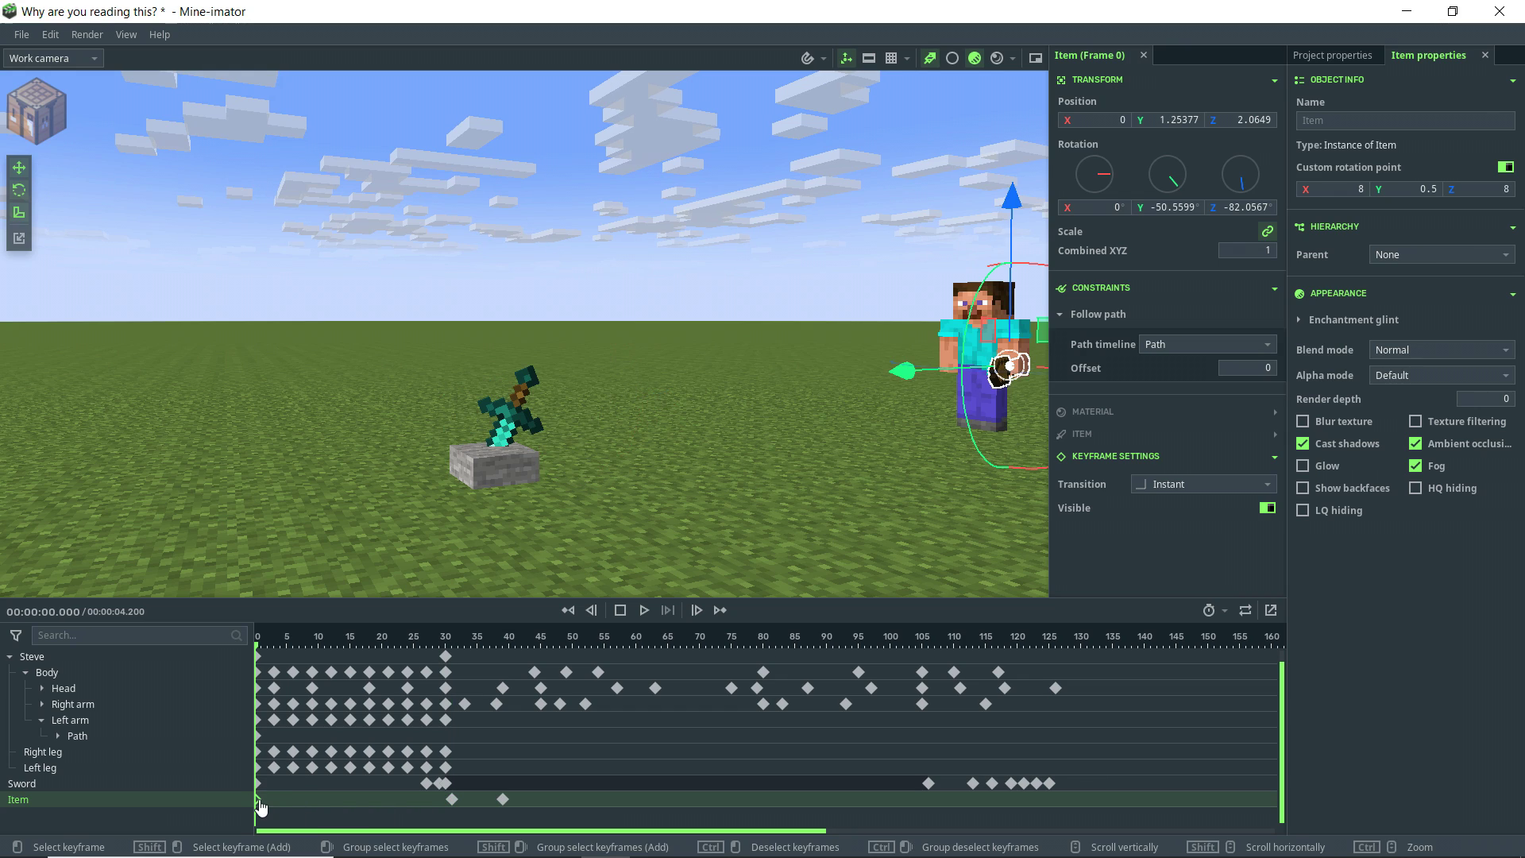
pyautogui.click(1161, 490)
pyautogui.click(1105, 151)
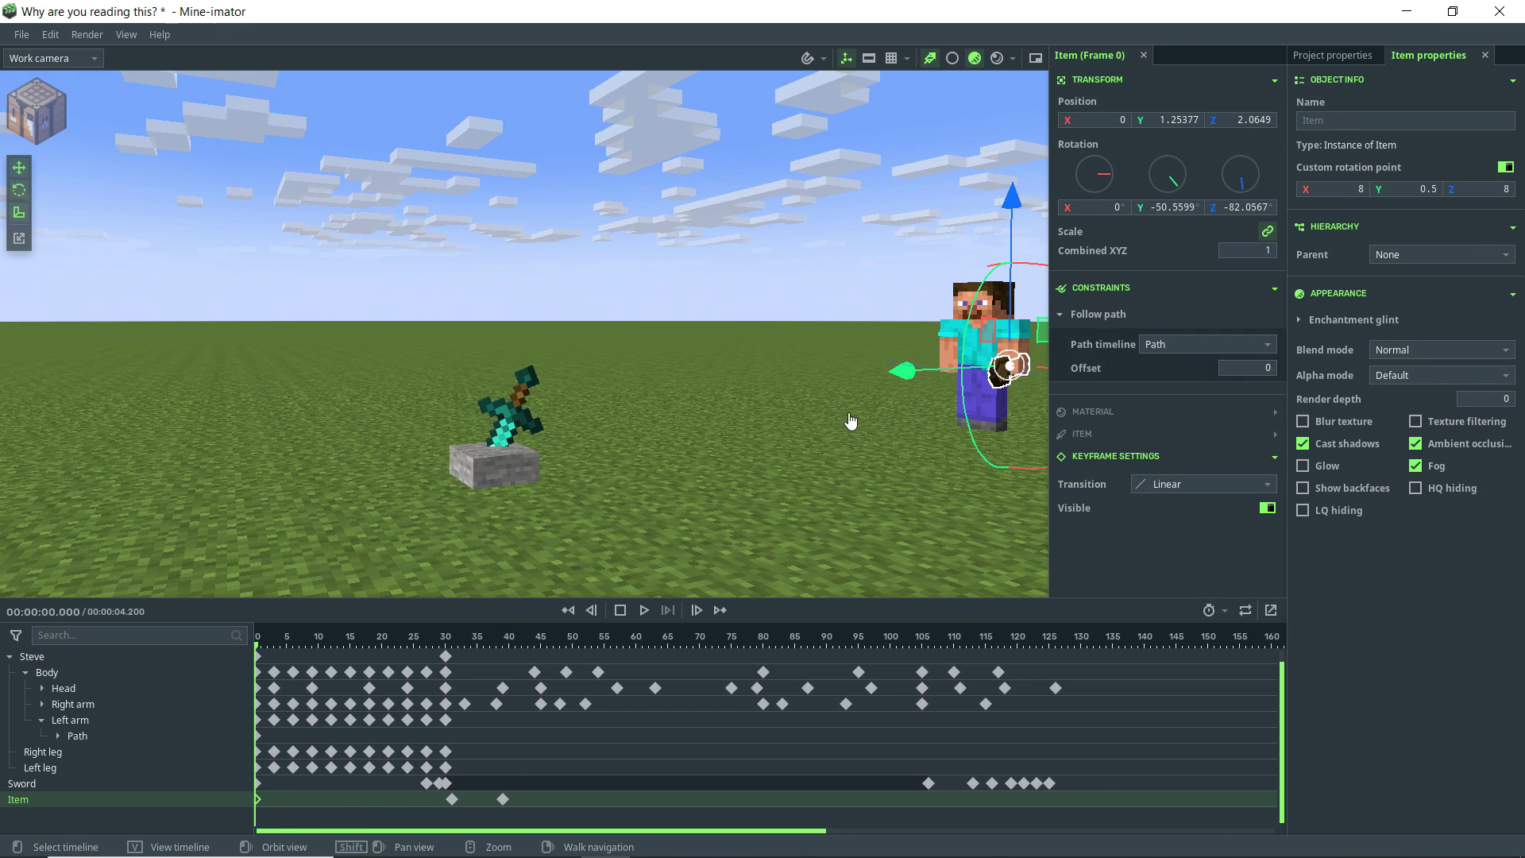
# - Raise the shovel at frame 0 to about Z 10.18, and check the motion by playback and at frames 31 and 39
pyautogui.moveTo(1004, 229); pyautogui.dragTo(1008, 167)
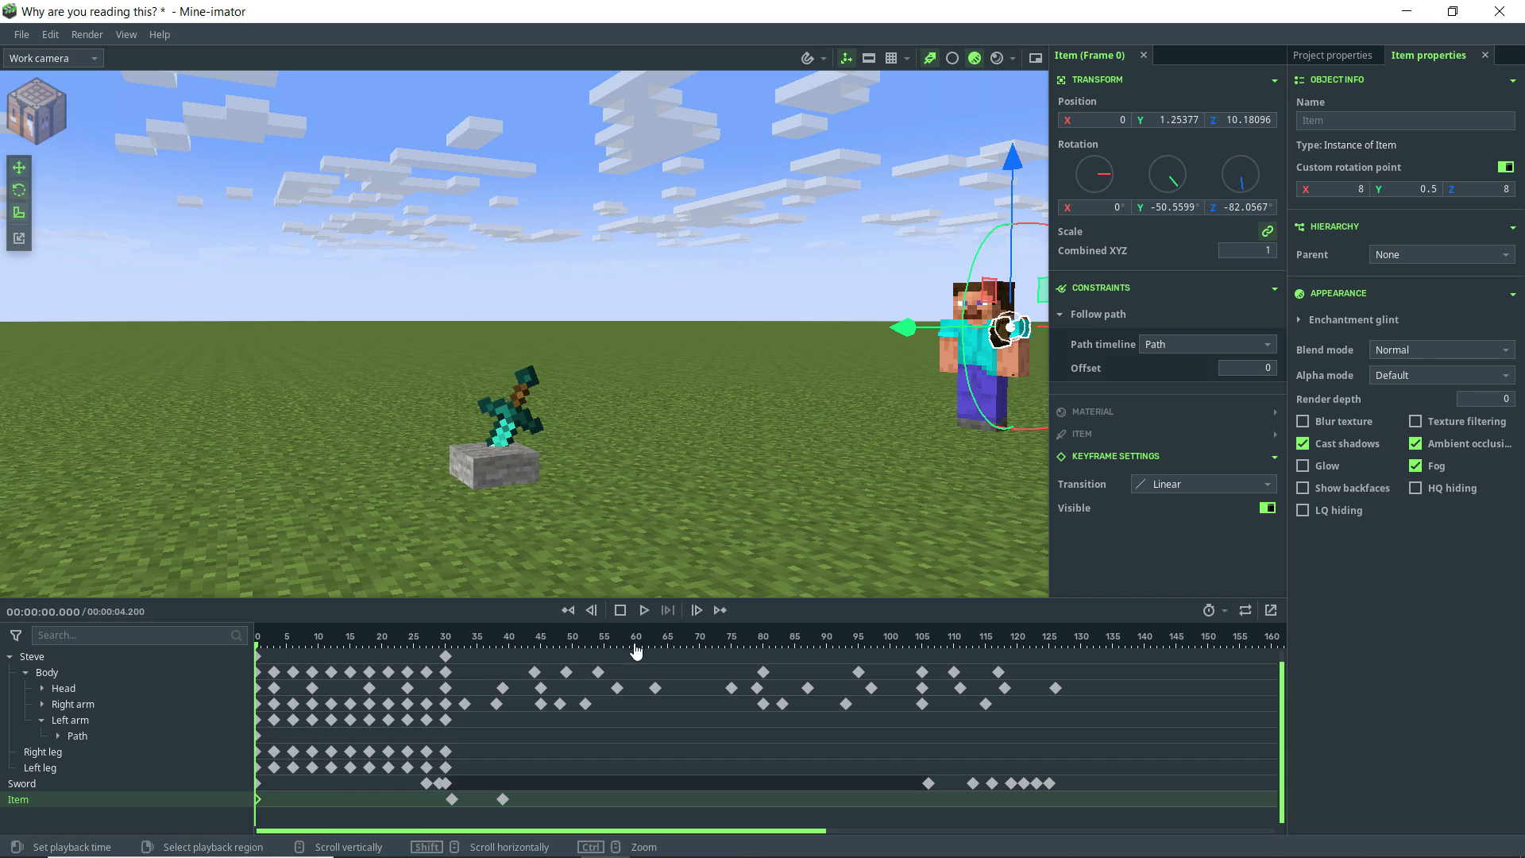
pyautogui.moveTo(548, 395); pyautogui.dragTo(537, 309, button='right')
pyautogui.press('space')
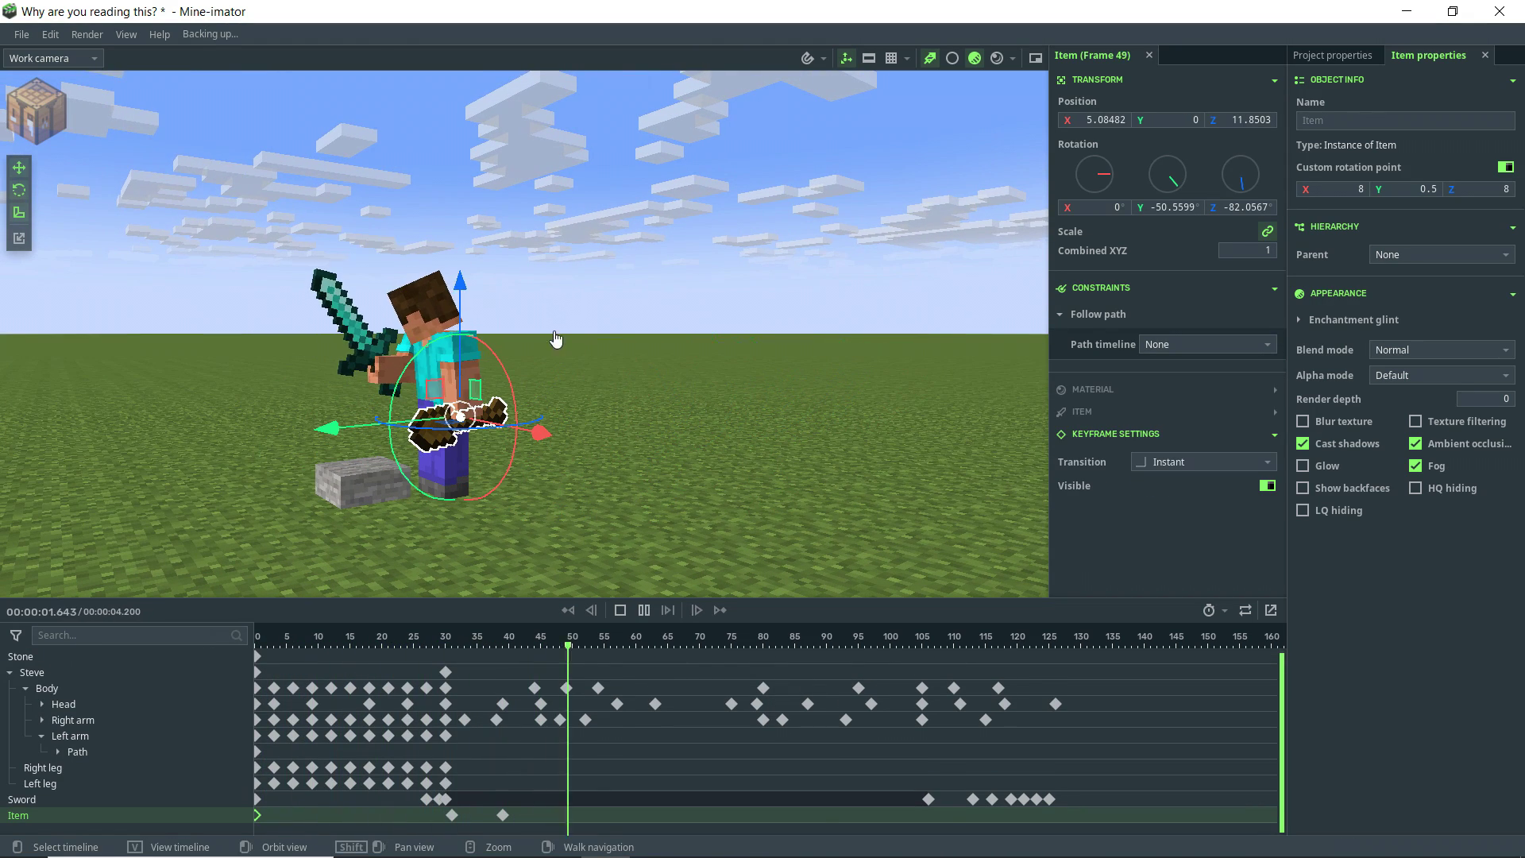
pyautogui.click(452, 815)
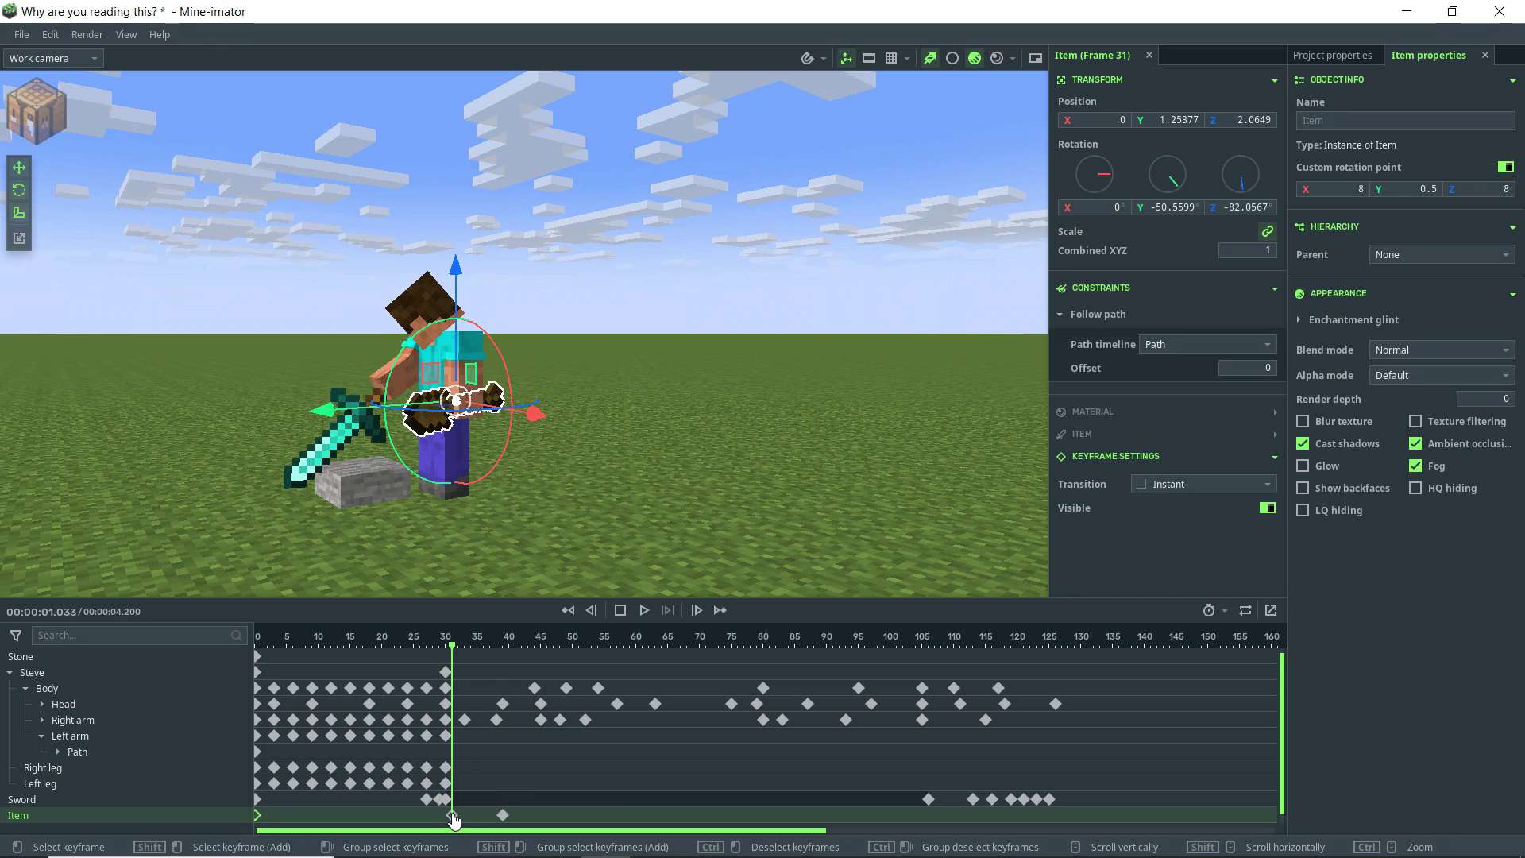
pyautogui.click(503, 816)
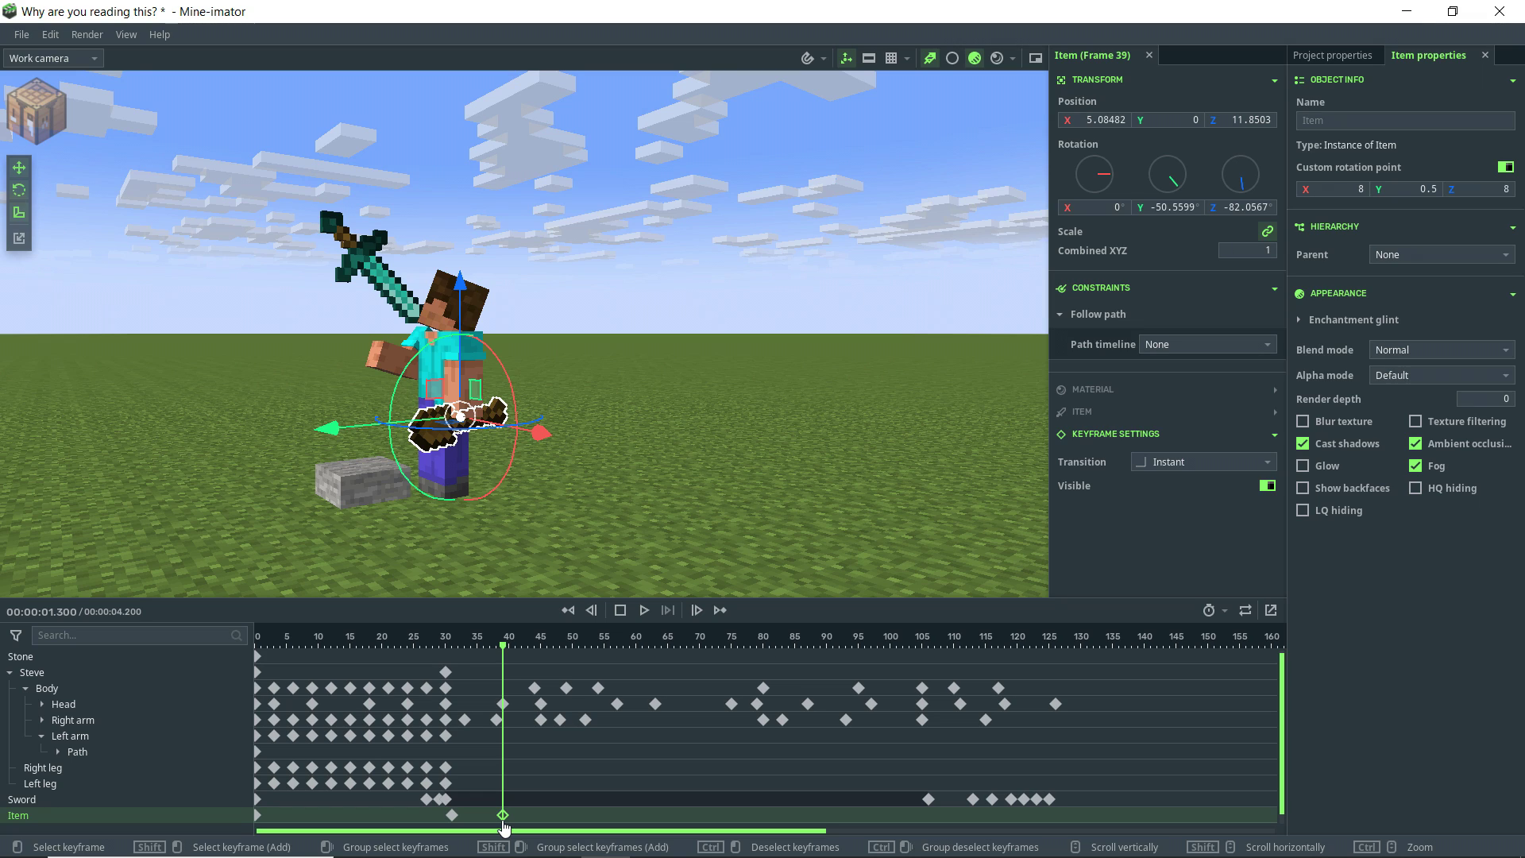
# - Return the shovel's frame 0 keyframe to the Instant transition
pyautogui.press('w')
pyautogui.moveTo(678, 562)
pyautogui.mouseDown(button='right')
pyautogui.moveTo(648, 580)
pyautogui.moveTo(672, 635)
pyautogui.moveTo(689, 540)
pyautogui.moveTo(688, 572)
pyautogui.mouseUp(button='right')
pyautogui.press('w')
pyautogui.press('s')
pyautogui.press('w')
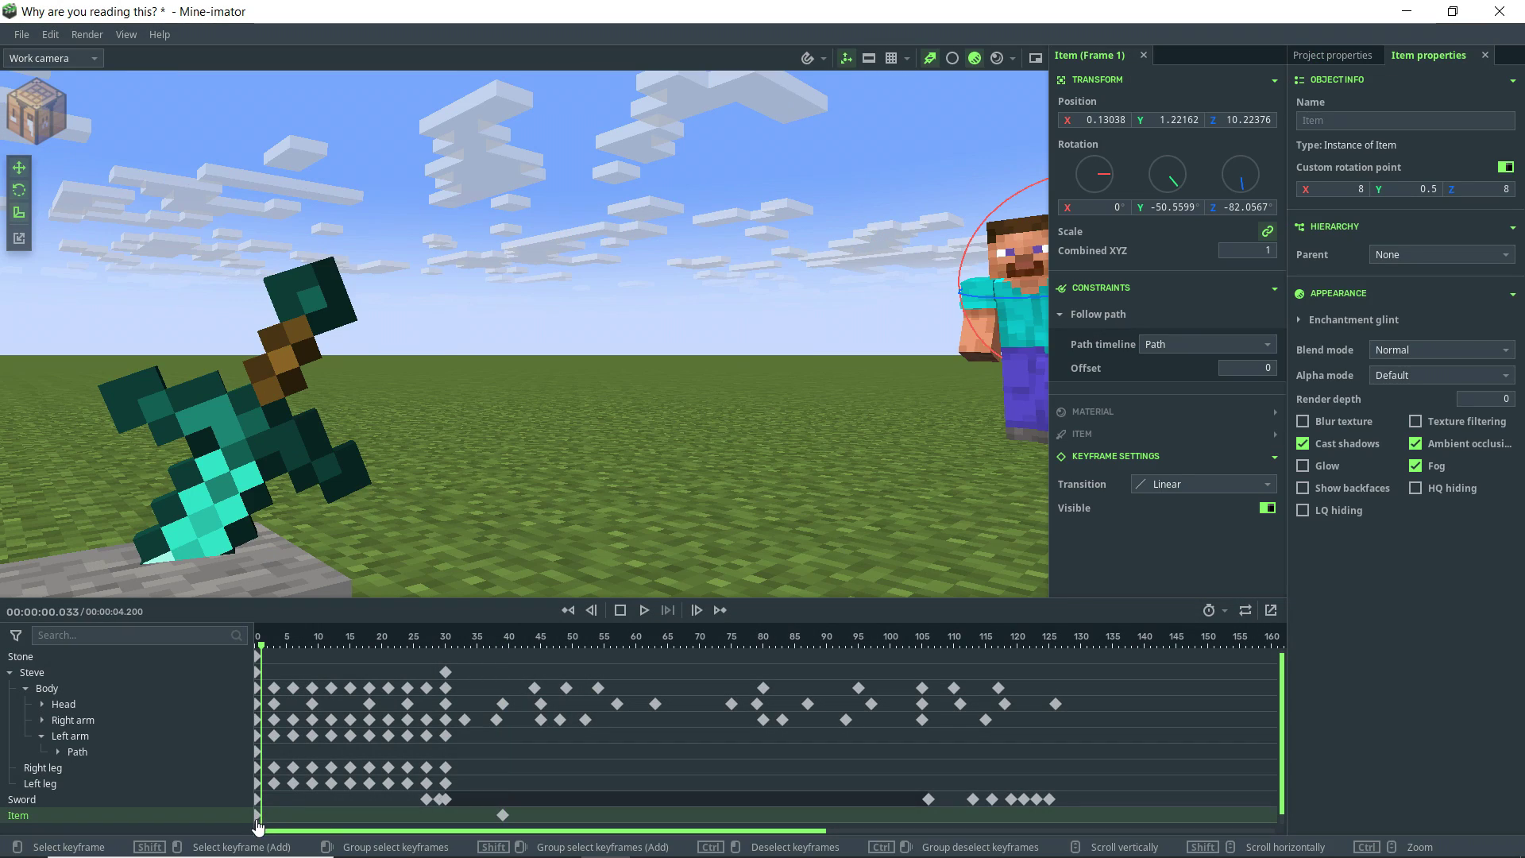
pyautogui.click(1196, 486)
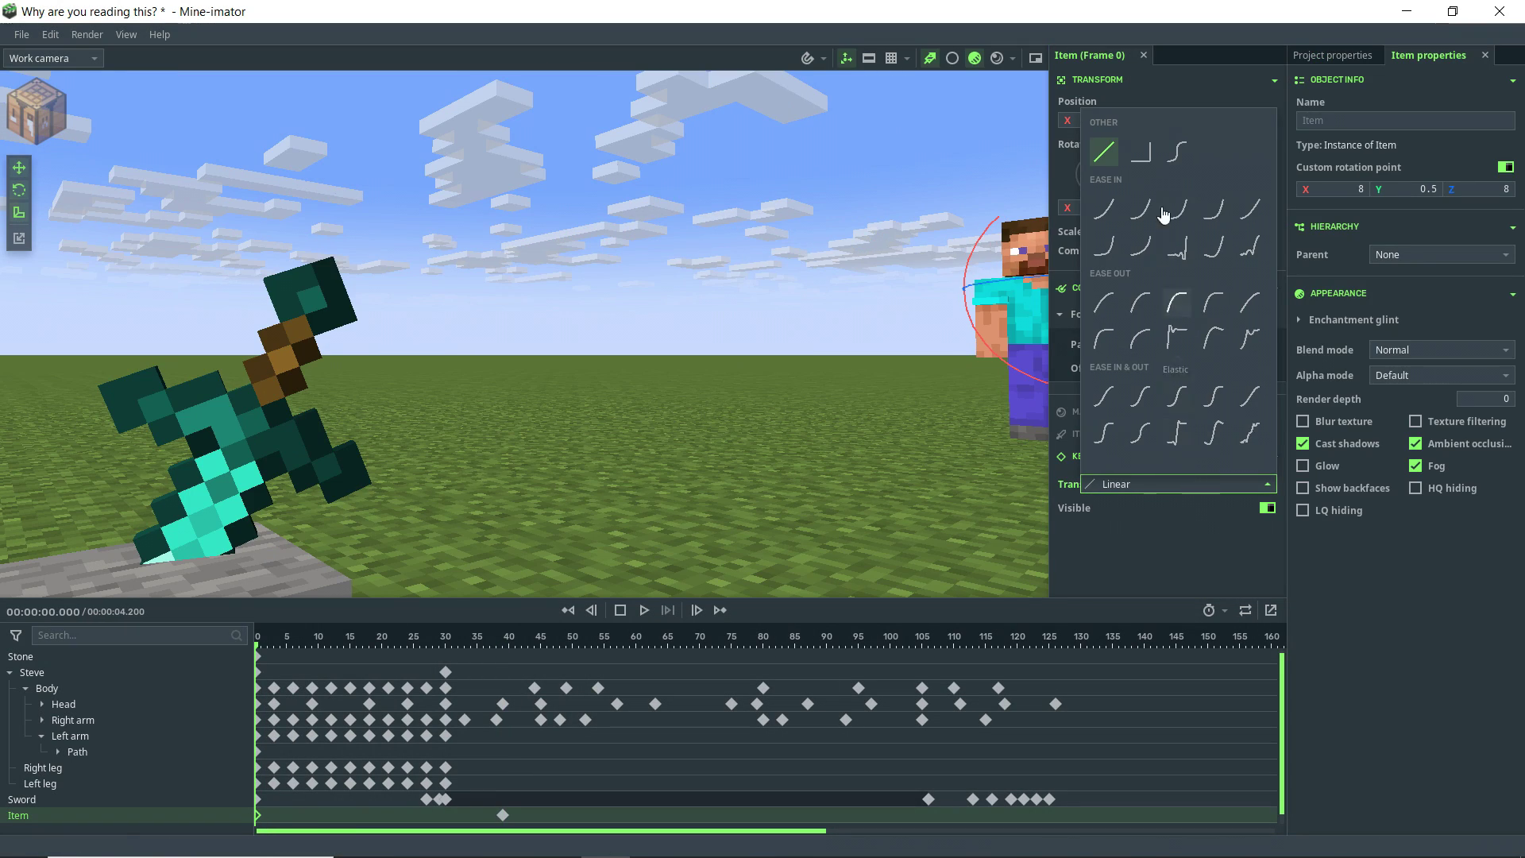
pyautogui.click(1146, 161)
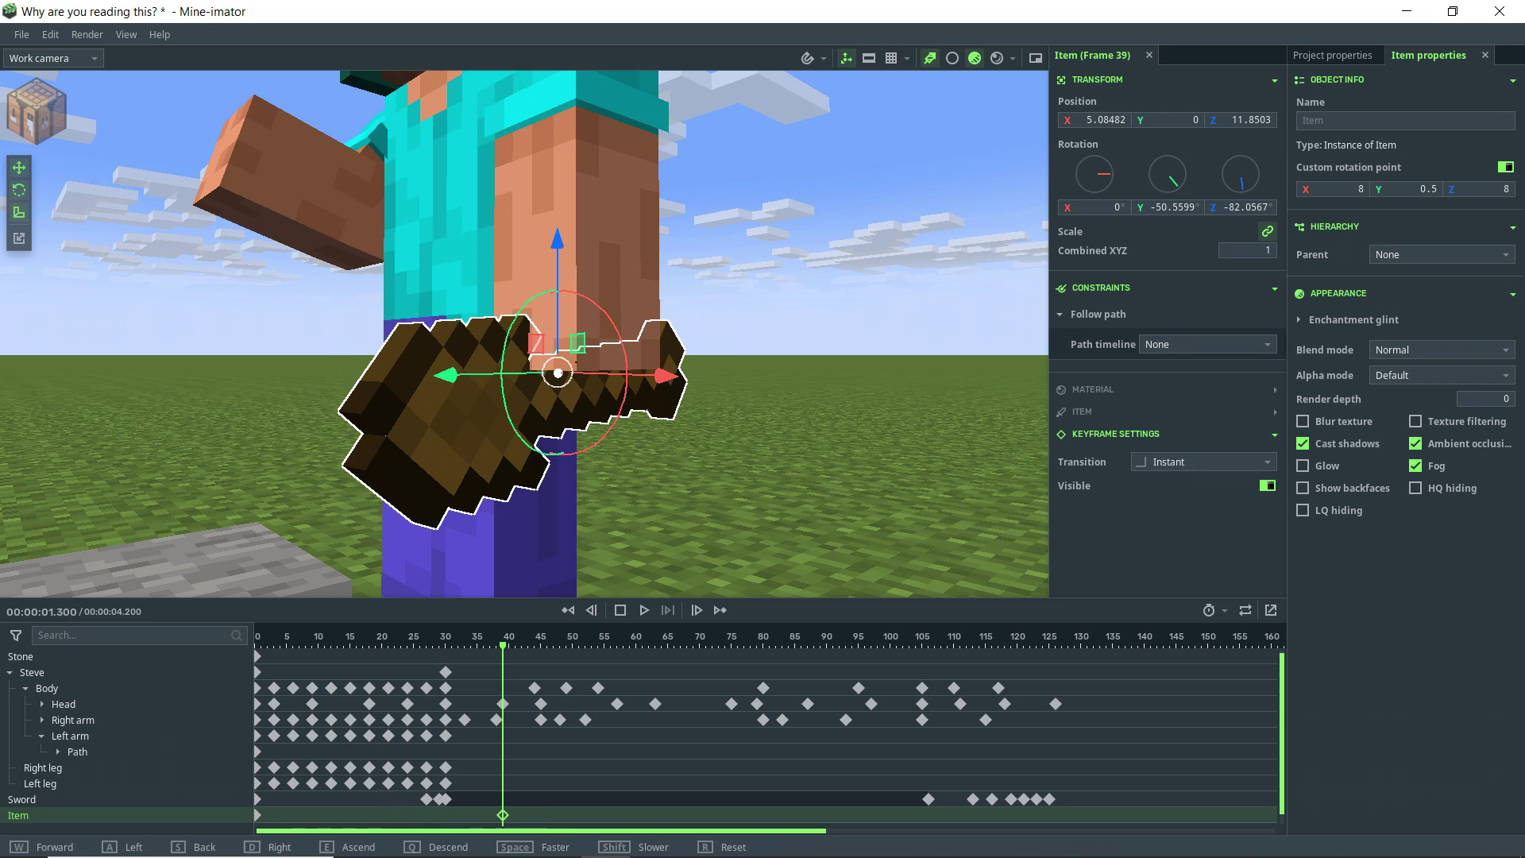
# - Save the project and scrub between frames 38 and 39 to compare the shovel's placement in the hand
pyautogui.hotkey('ctrl', 's')
pyautogui.keyDown('ctrl'); pyautogui.scroll(5, 506, 723); pyautogui.keyUp('ctrl')
pyautogui.moveTo(506, 724); pyautogui.dragTo(651, 641, button='middle')
pyautogui.moveTo(643, 647); pyautogui.dragTo(615, 645)
pyautogui.moveTo(623, 723); pyautogui.dragTo(506, 699, button='middle')
pyautogui.moveTo(498, 646); pyautogui.dragTo(506, 689)
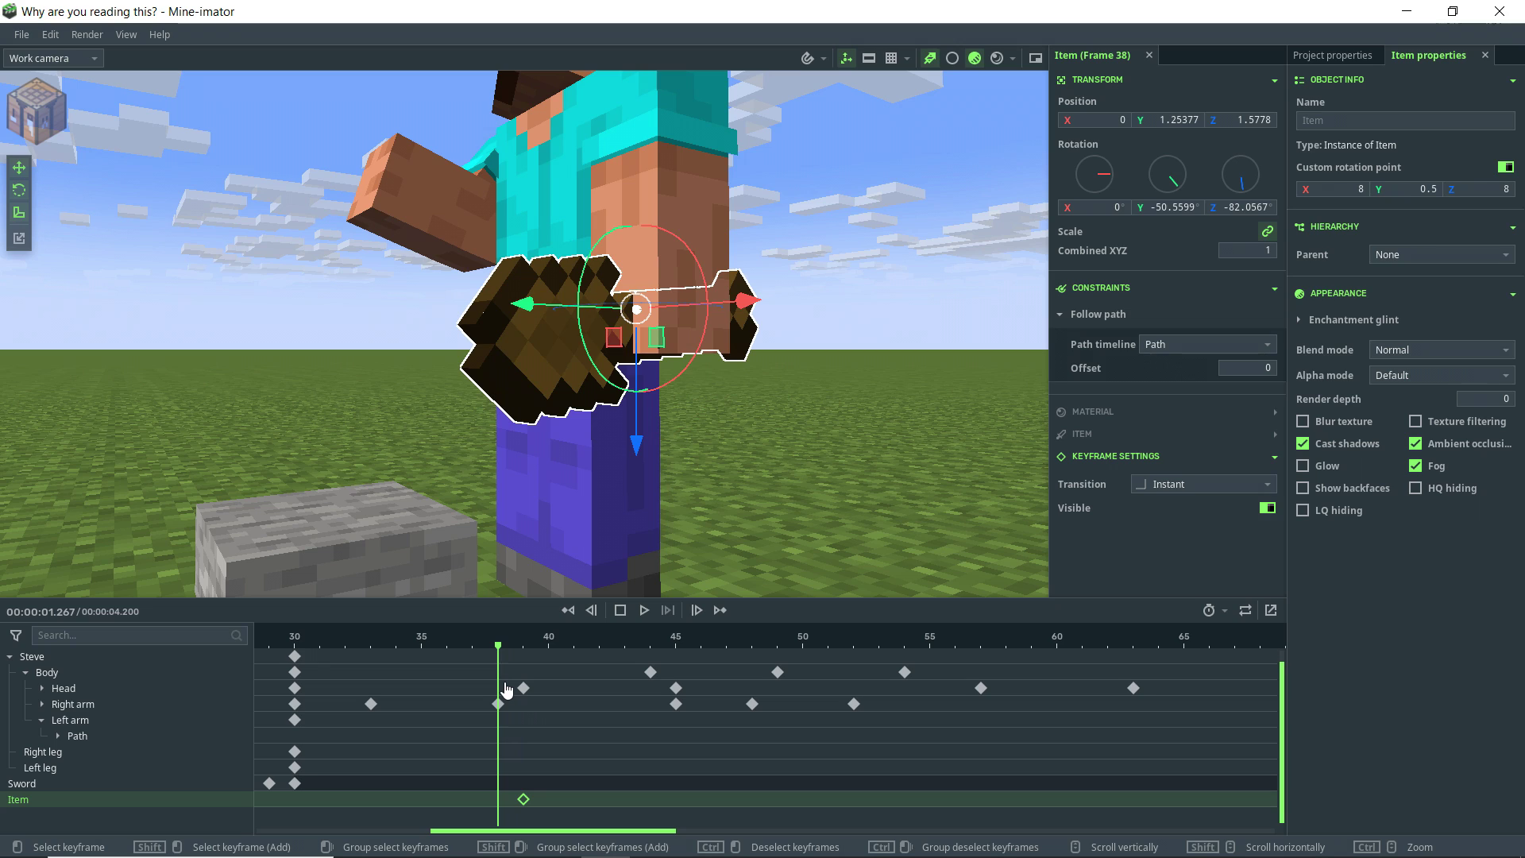
pyautogui.click(530, 644)
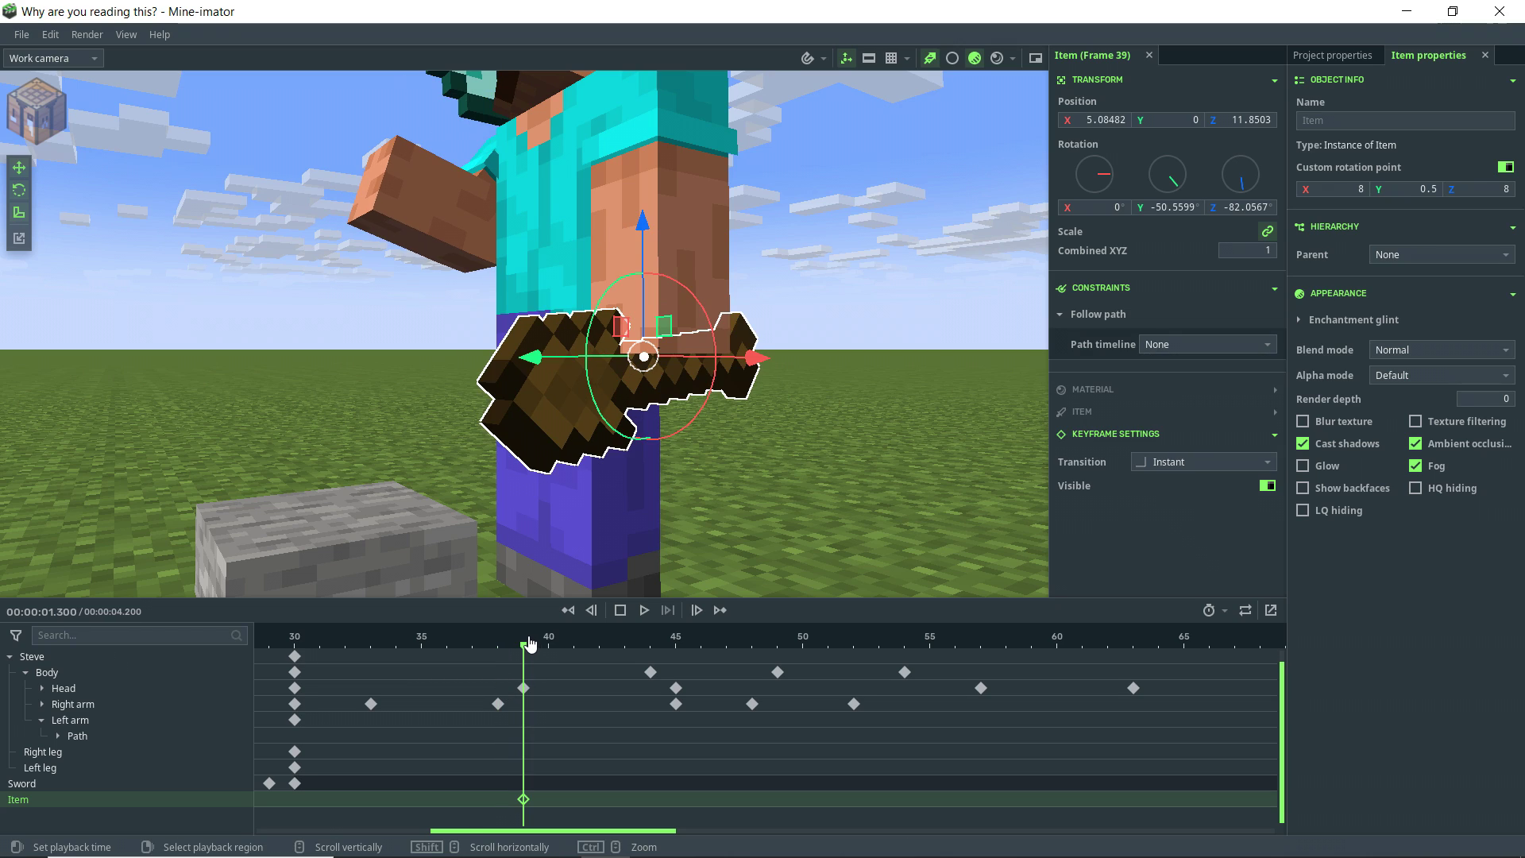
# - Move the shovel at frame 39 to about X 5.65 and Z 13.87, comparing its placement in the hand with frame 38
pyautogui.moveTo(524, 649); pyautogui.dragTo(501, 651)
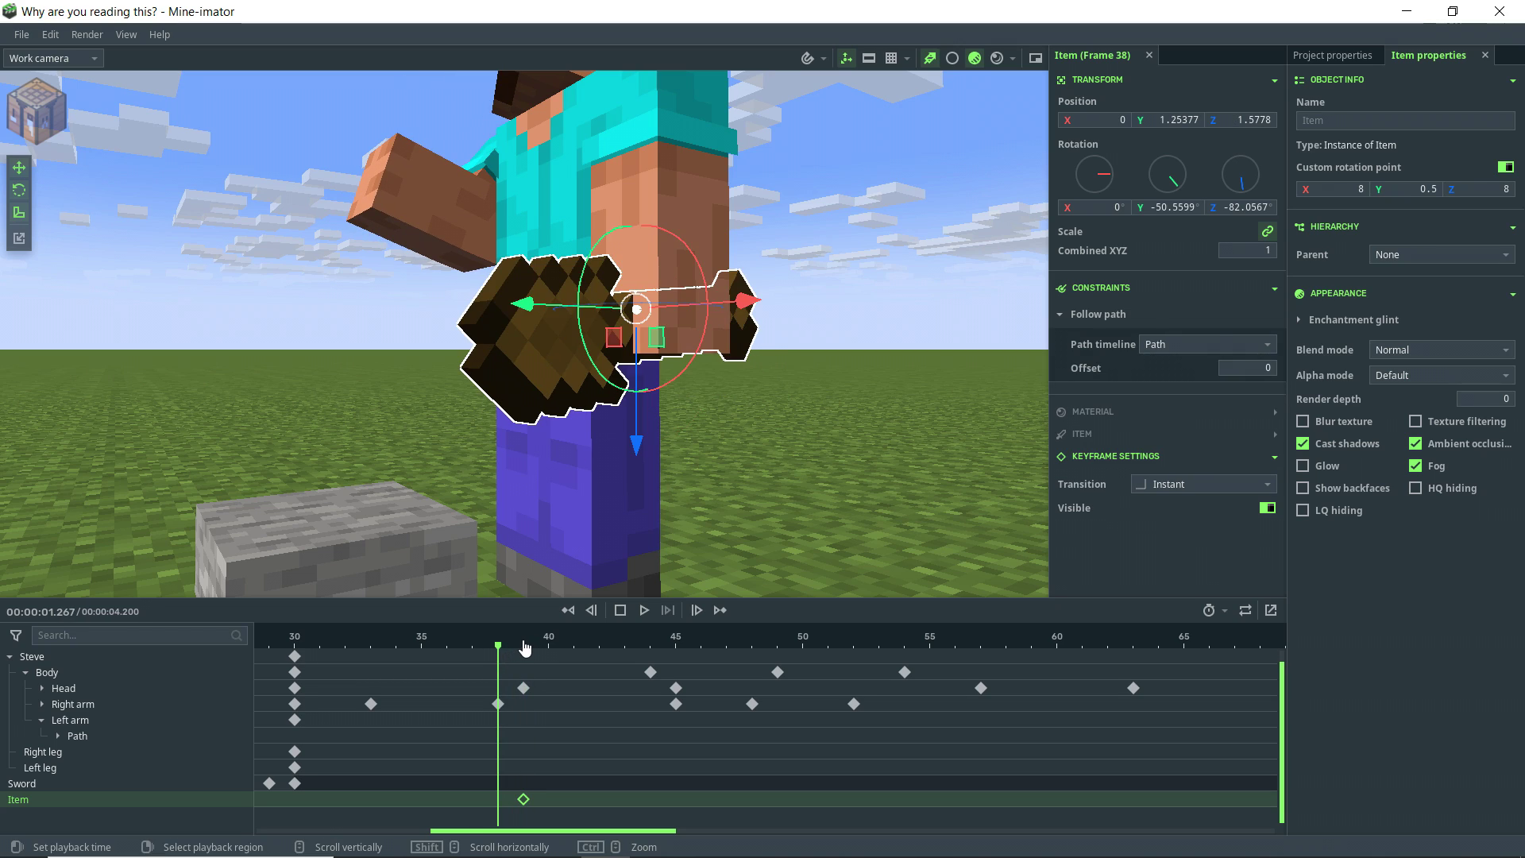
pyautogui.click(525, 649)
pyautogui.moveTo(644, 249); pyautogui.dragTo(644, 208)
pyautogui.moveTo(668, 222); pyautogui.dragTo(735, 243)
pyautogui.moveTo(502, 649); pyautogui.dragTo(523, 649)
pyautogui.moveTo(786, 314); pyautogui.dragTo(804, 314)
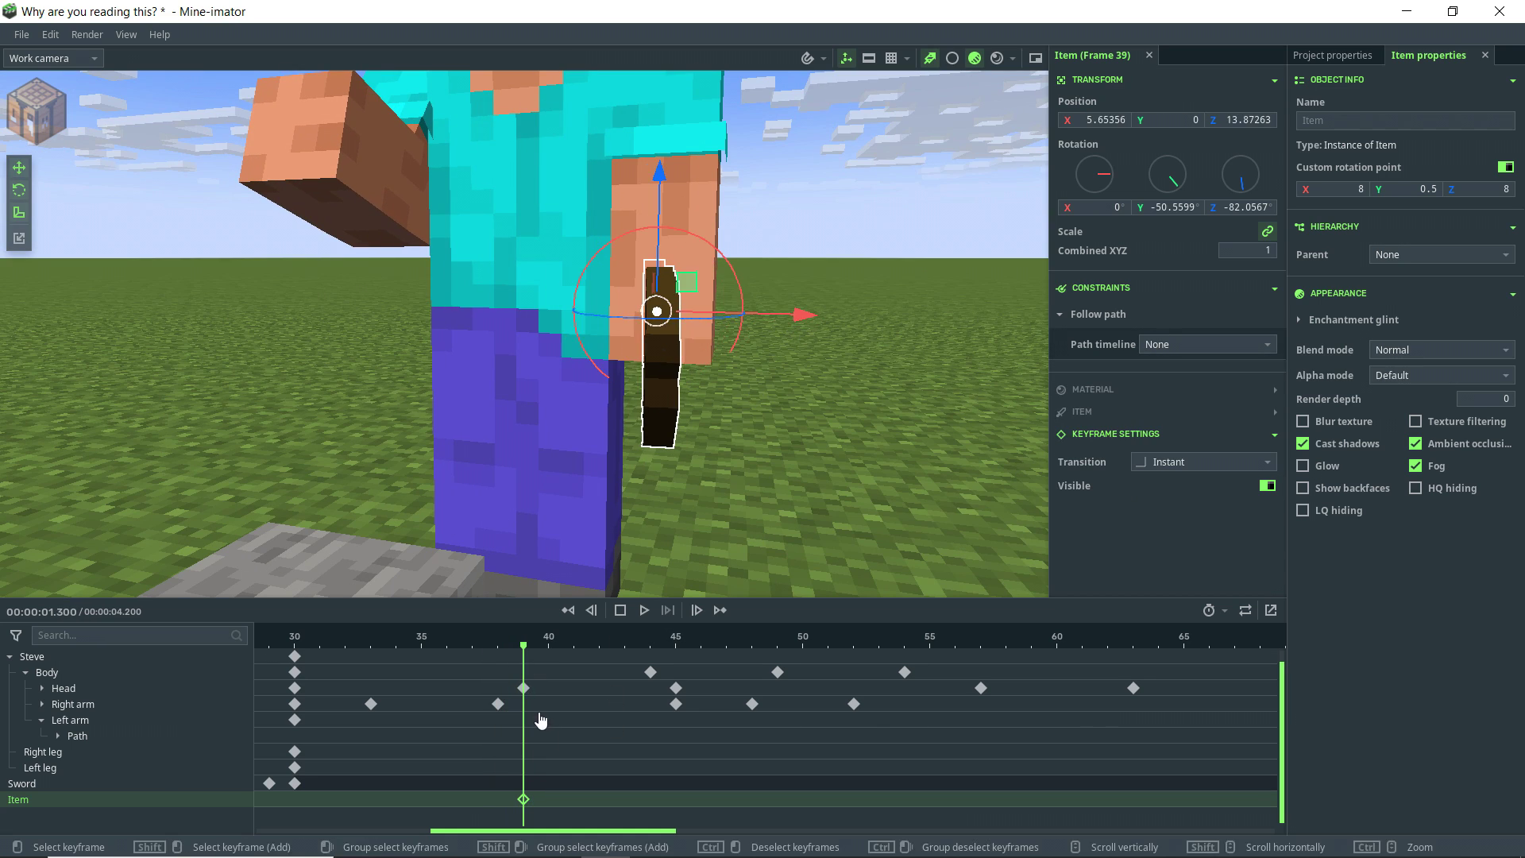
# - Refine the shovel's frame 39 position to about X 5.87 and Y 1.21, check frame 40 and save the project
pyautogui.moveTo(834, 421); pyautogui.dragTo(604, 421)
pyautogui.moveTo(524, 649)
pyautogui.mouseDown()
pyautogui.moveTo(492, 663)
pyautogui.moveTo(524, 659)
pyautogui.mouseUp()
pyautogui.moveTo(797, 322); pyautogui.dragTo(828, 322)
pyautogui.press('Right')
pyautogui.hotkey('ctrl', 's')
pyautogui.moveTo(604, 421); pyautogui.dragTo(770, 436)
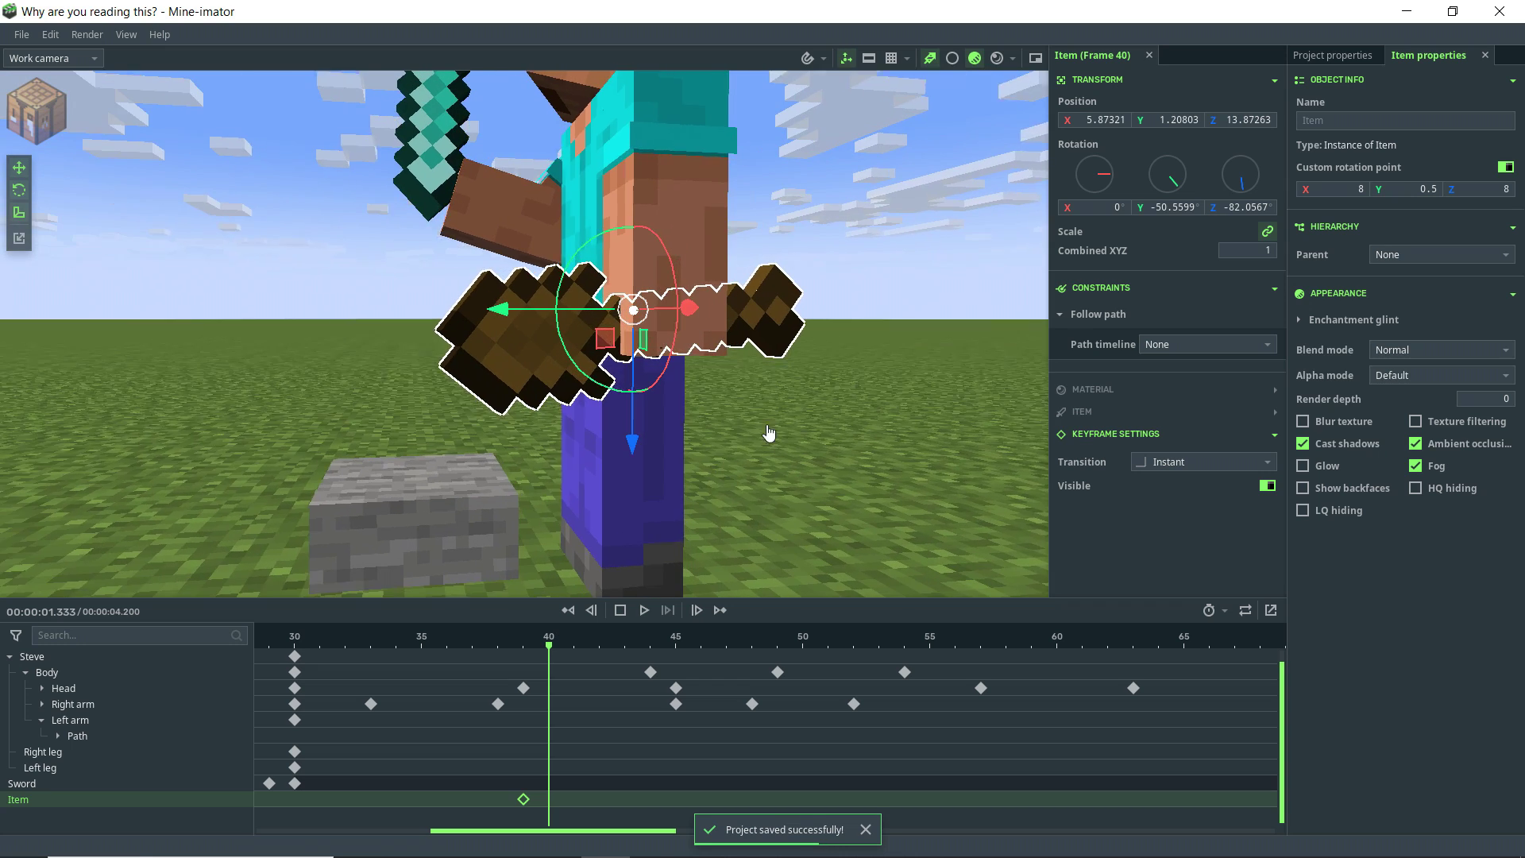
# - Add a shovel keyframe at frame 50 and set the frame 39 keyframe's transition to Bounce (Ease out)
pyautogui.scroll(-3, 762, 445)
pyautogui.moveTo(504, 641); pyautogui.dragTo(614, 642)
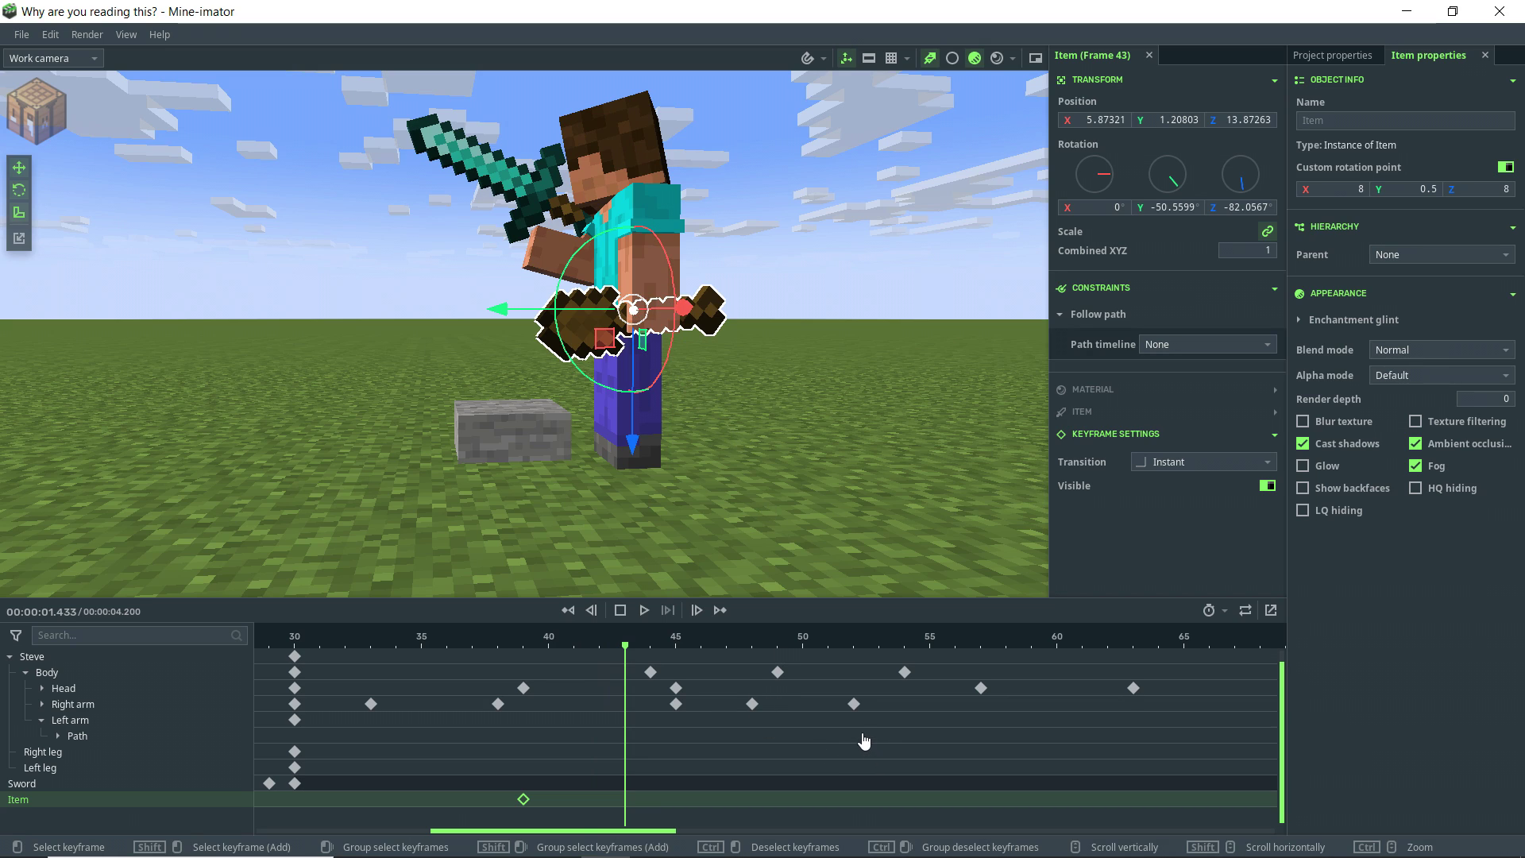
pyautogui.keyDown('ctrl'); pyautogui.scroll(-4, 864, 741); pyautogui.keyUp('ctrl')
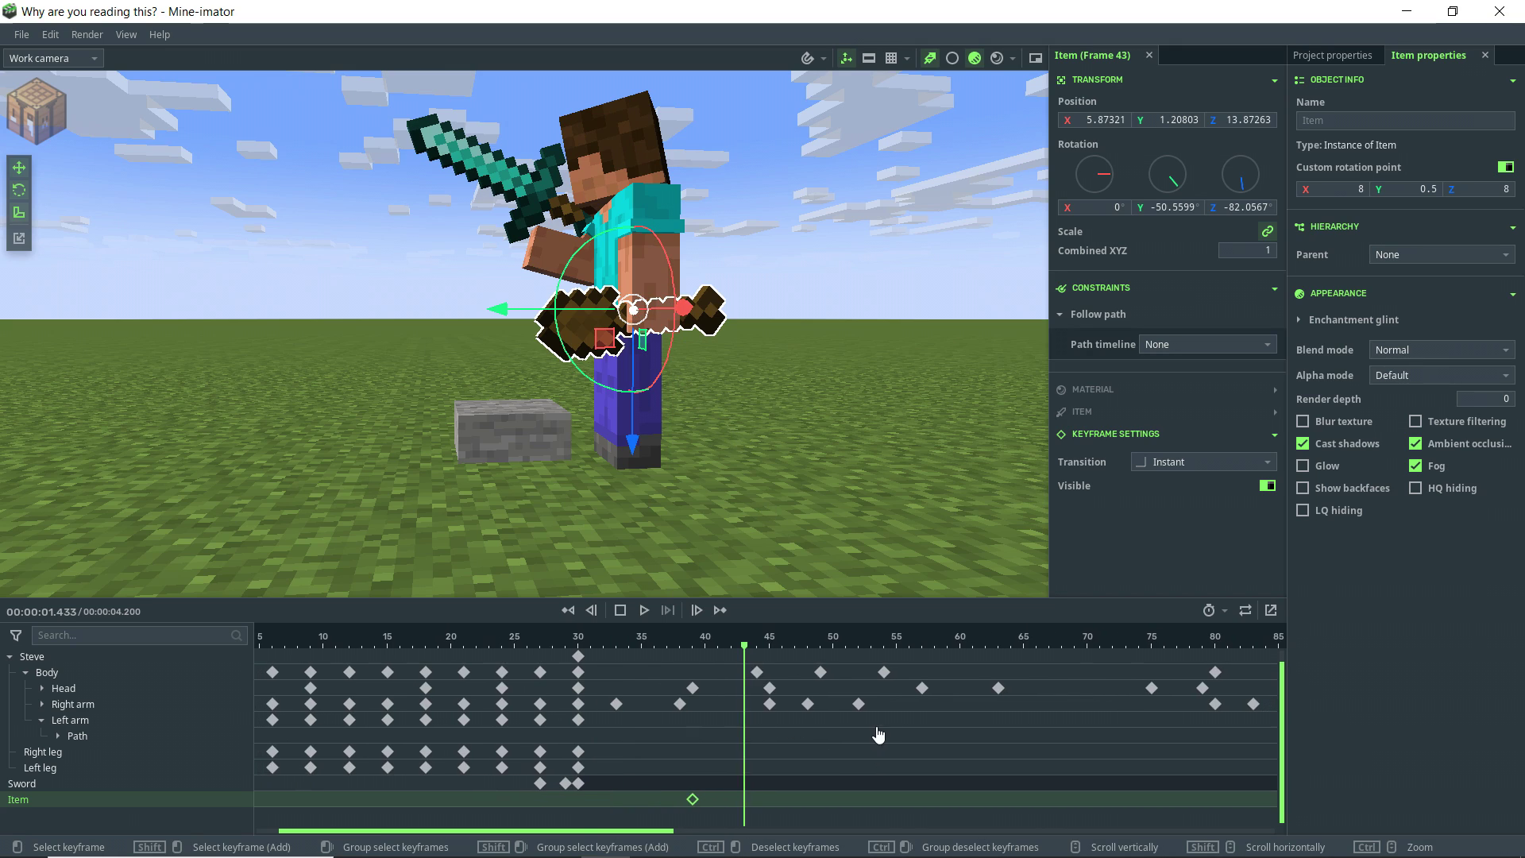
pyautogui.click(745, 807)
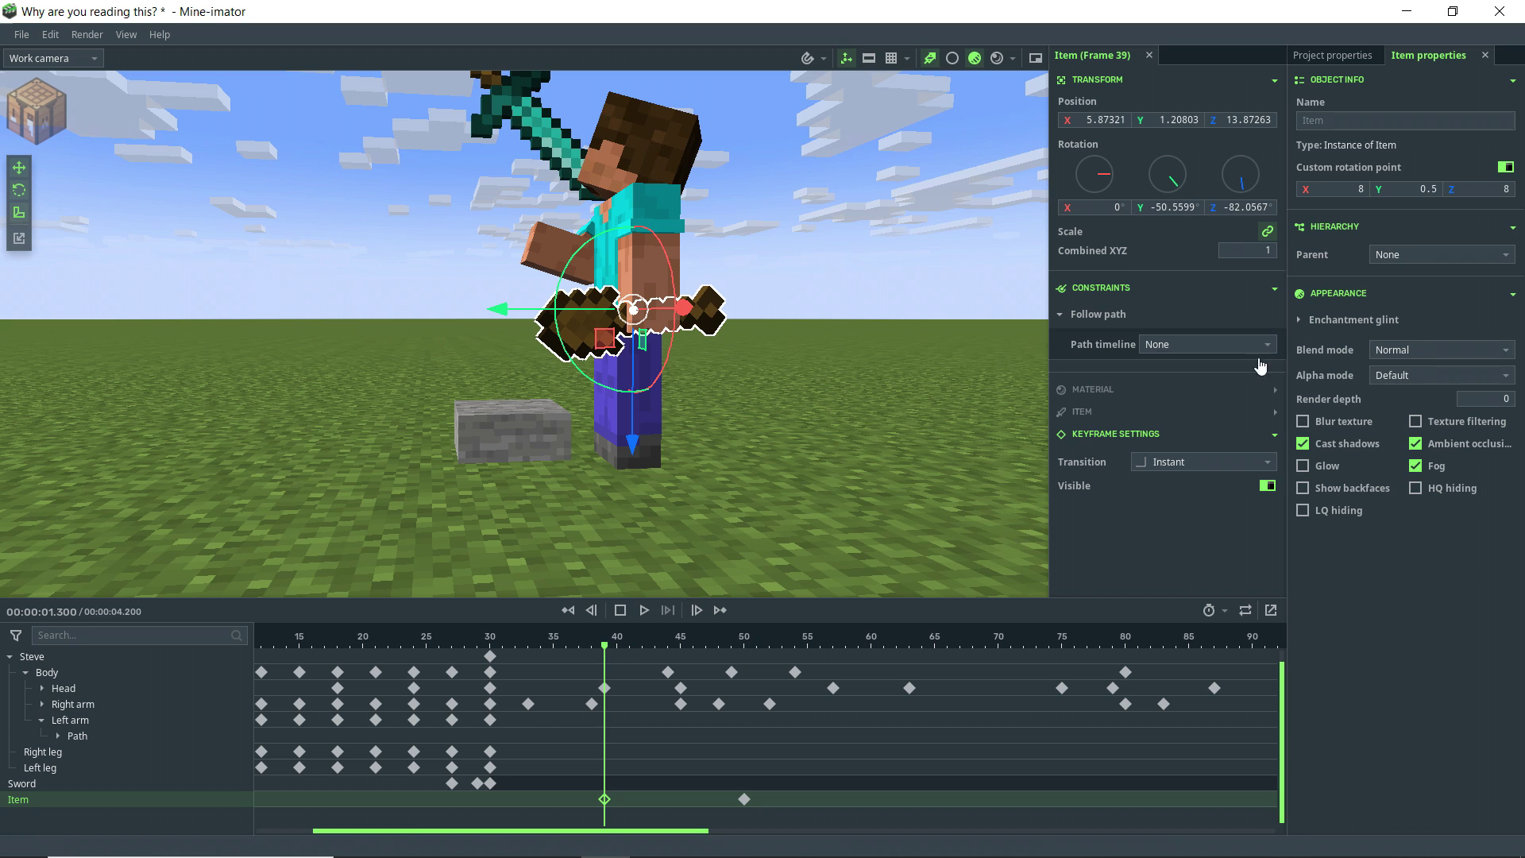
pyautogui.click(1183, 467)
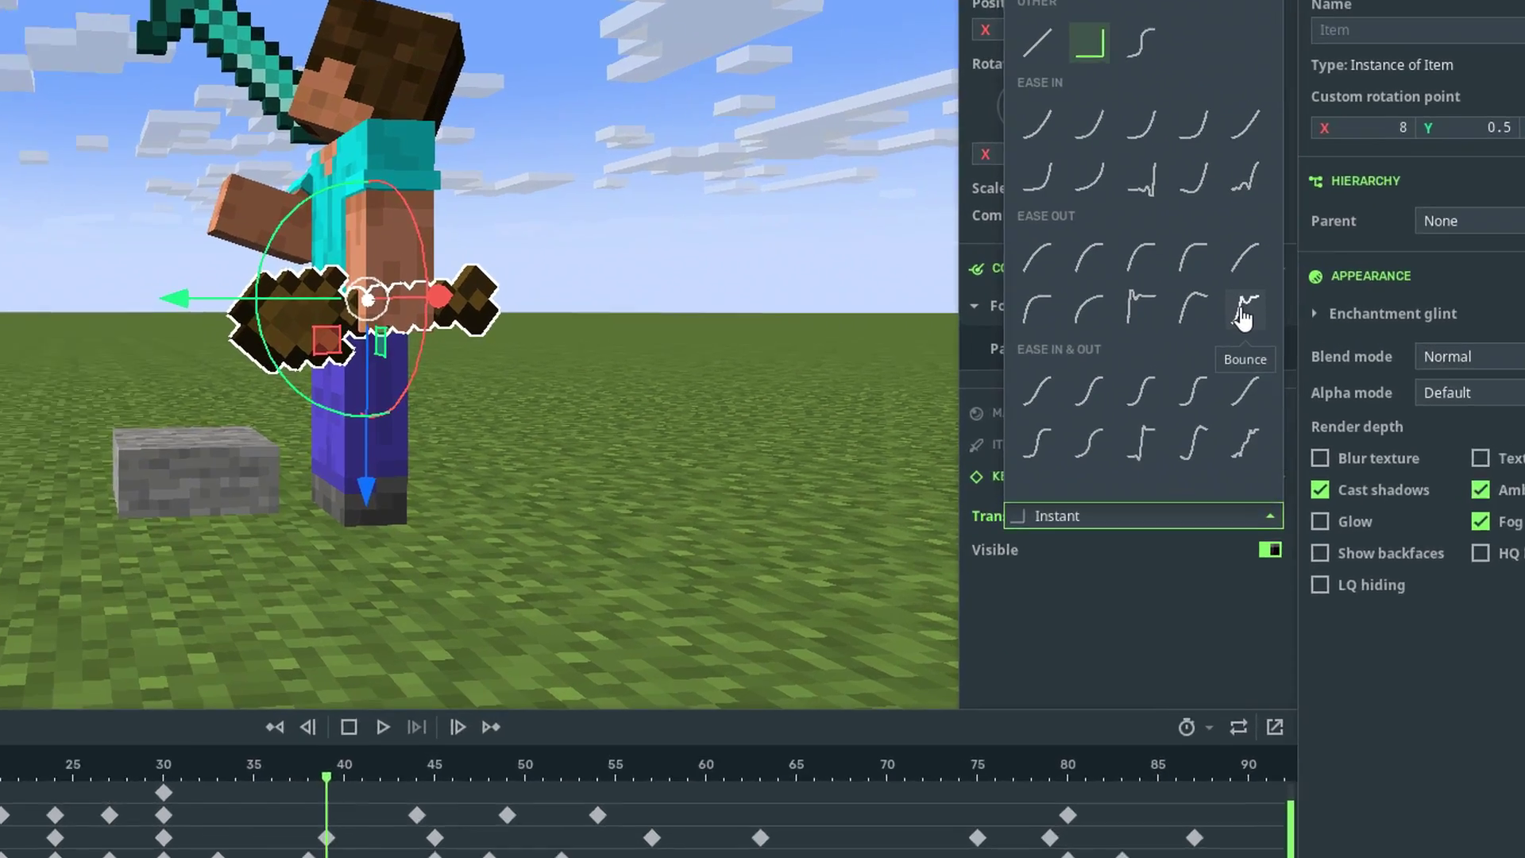
pyautogui.click(1249, 322)
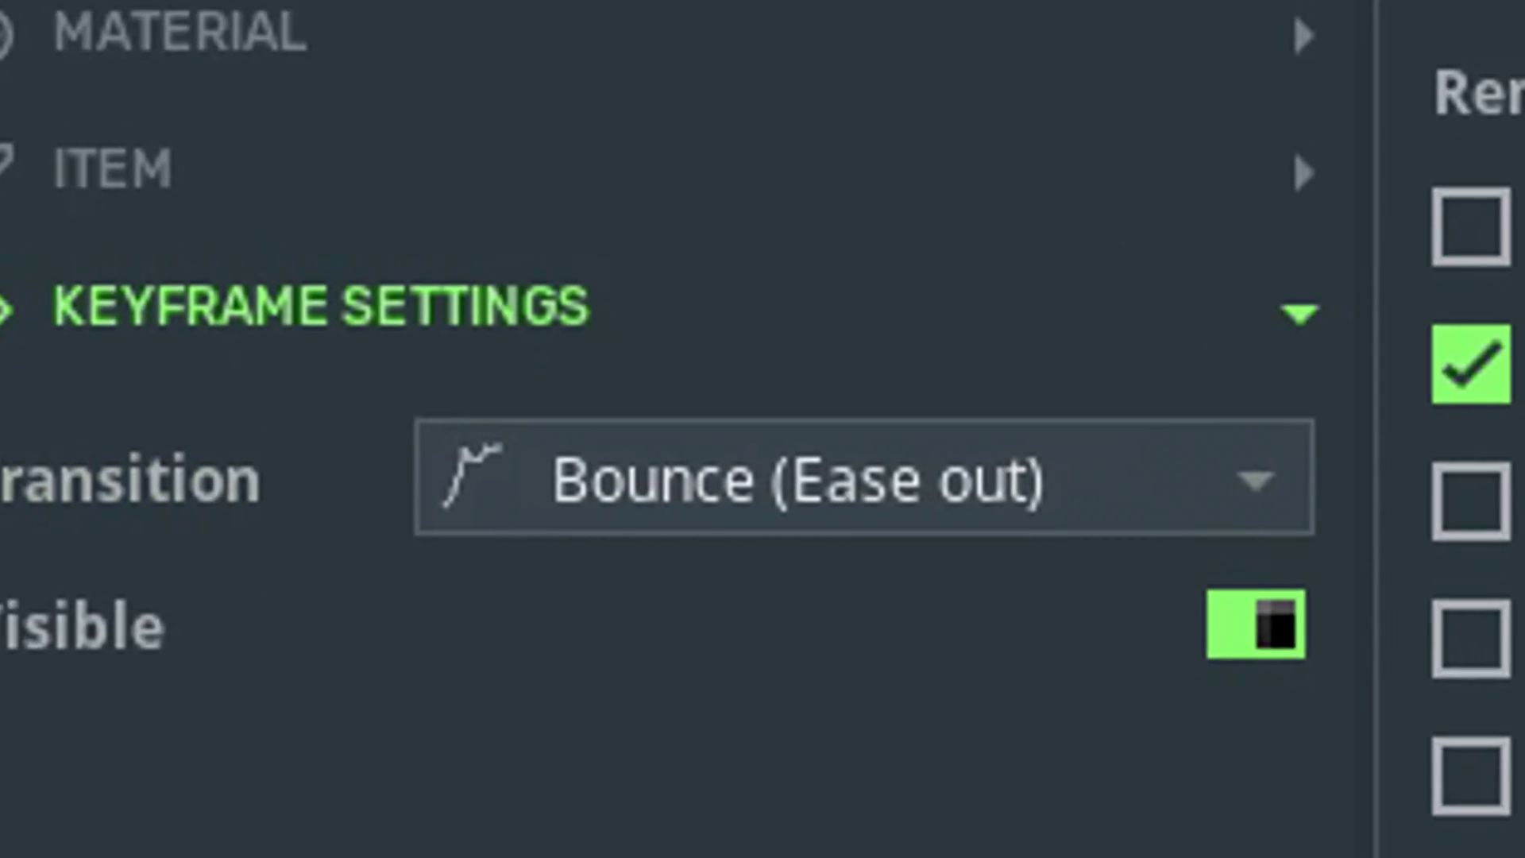
pyautogui.scroll(1, 755, 820)
# - Lower the shovel to the ground at frame 50, to about Z 1.21, replay the drop and save the project
pyautogui.click(744, 816)
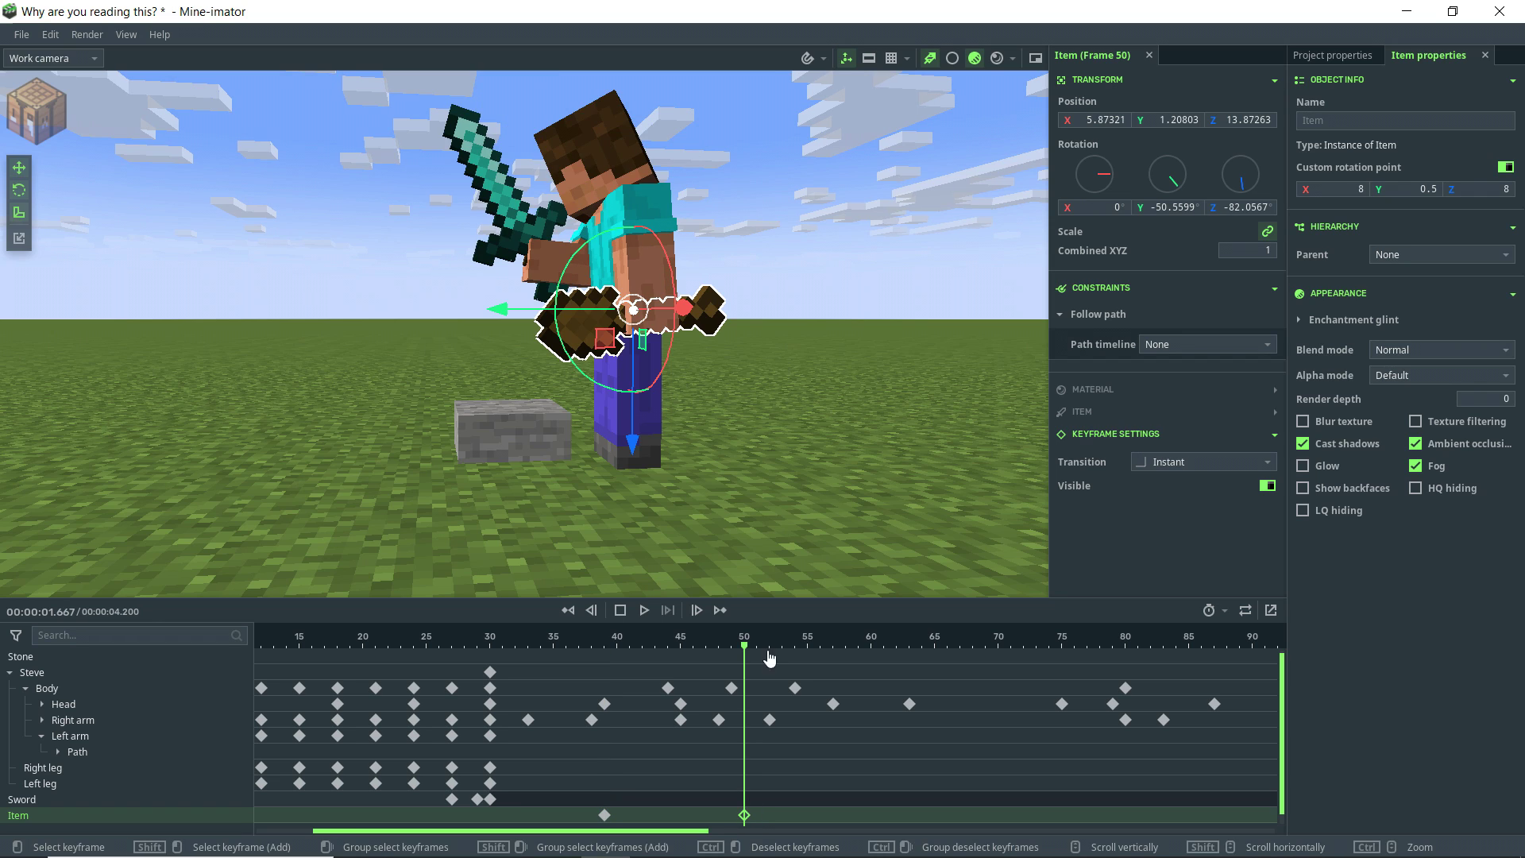
pyautogui.moveTo(636, 420); pyautogui.dragTo(636, 592)
pyautogui.click(427, 642)
pyautogui.moveTo(427, 642); pyautogui.dragTo(338, 636)
pyautogui.moveTo(521, 433)
pyautogui.mouseDown(button='right')
pyautogui.moveTo(610, 410)
pyautogui.moveTo(636, 429)
pyautogui.moveTo(762, 441)
pyautogui.moveTo(522, 452)
pyautogui.mouseUp(button='right')
pyautogui.click(521, 433)
pyautogui.press('a')
pyautogui.press('space')
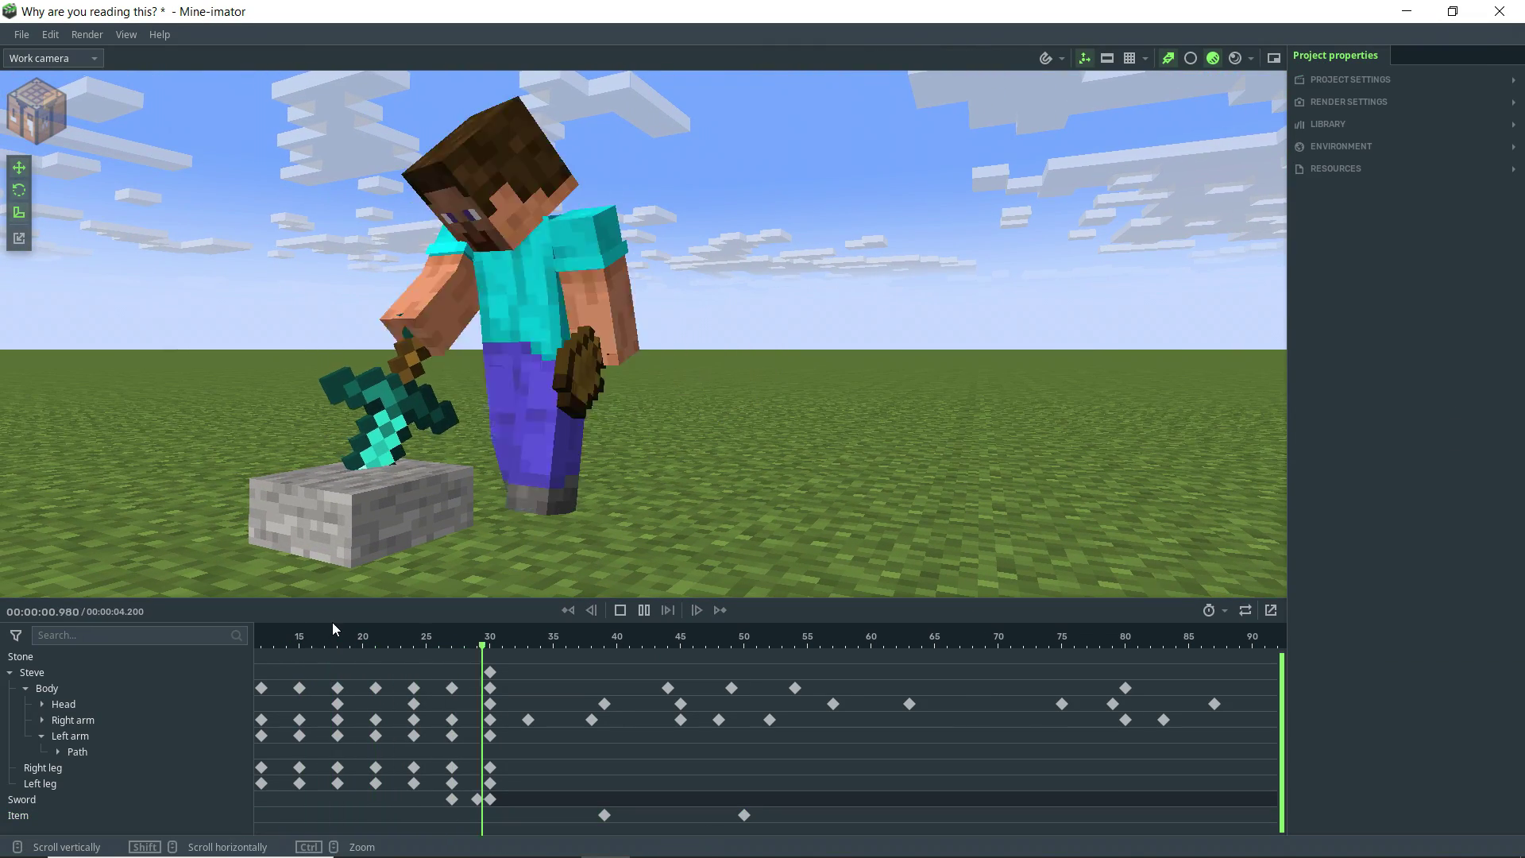
pyautogui.press('space')
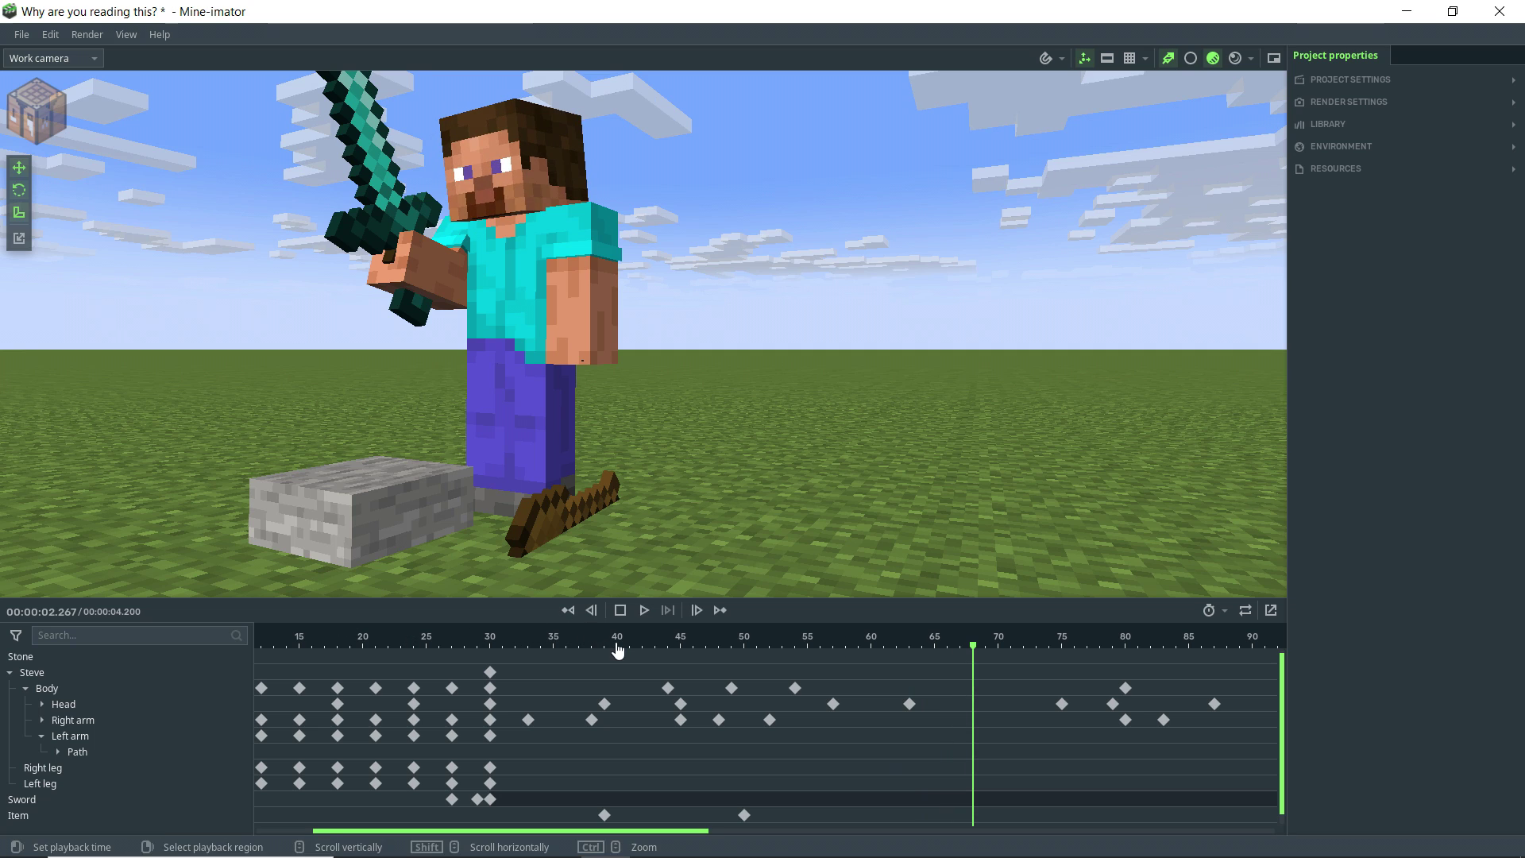
pyautogui.moveTo(616, 640); pyautogui.dragTo(1174, 647)
pyautogui.hotkey('ctrl', 's')
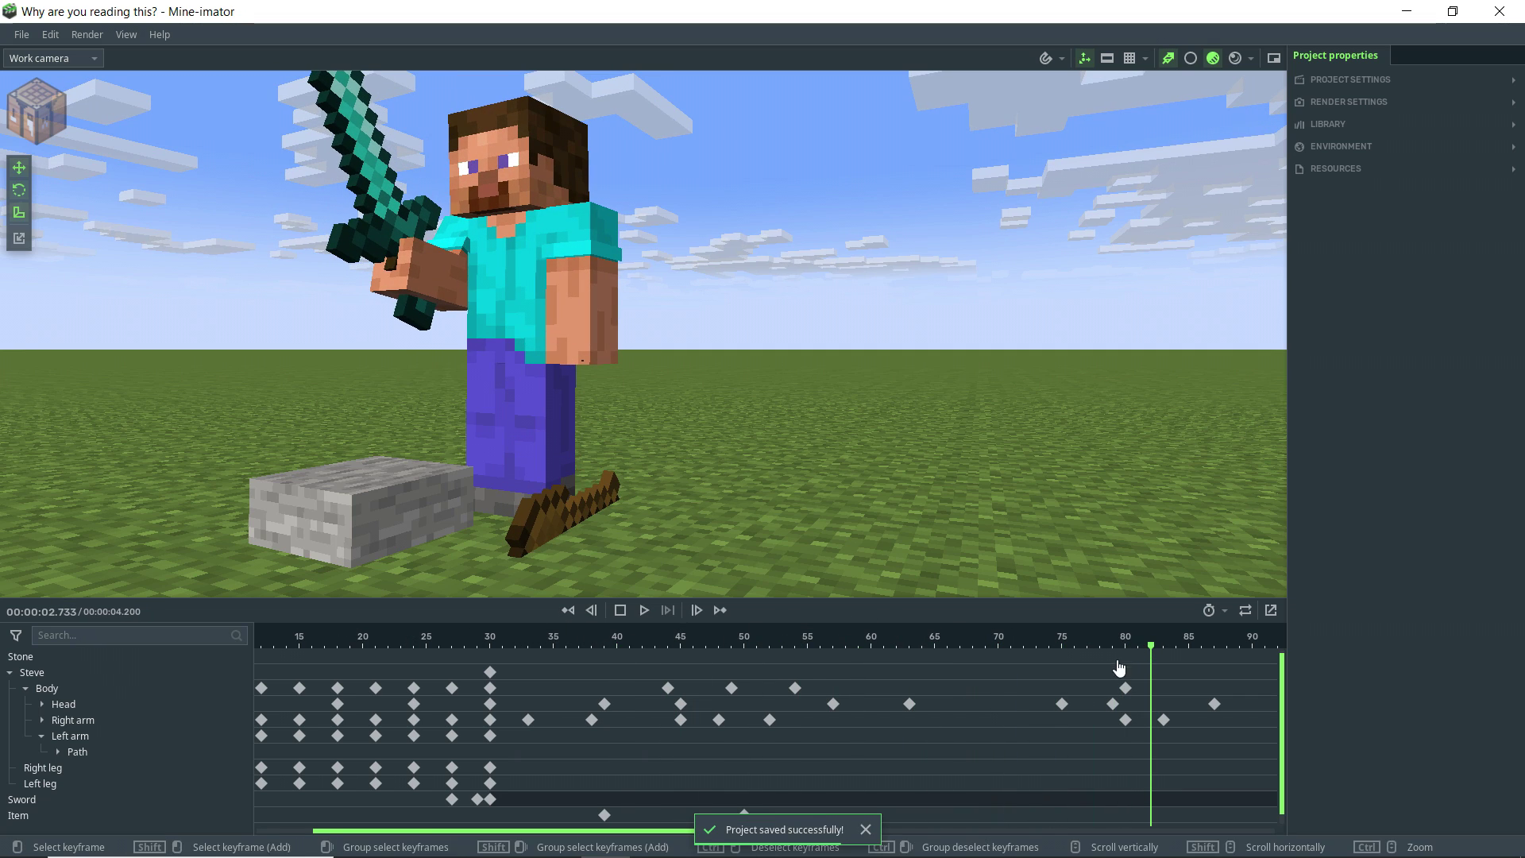
pyautogui.keyDown('shift'); pyautogui.hscroll(3, 814, 717); pyautogui.keyUp('shift')
pyautogui.click(899, 664)
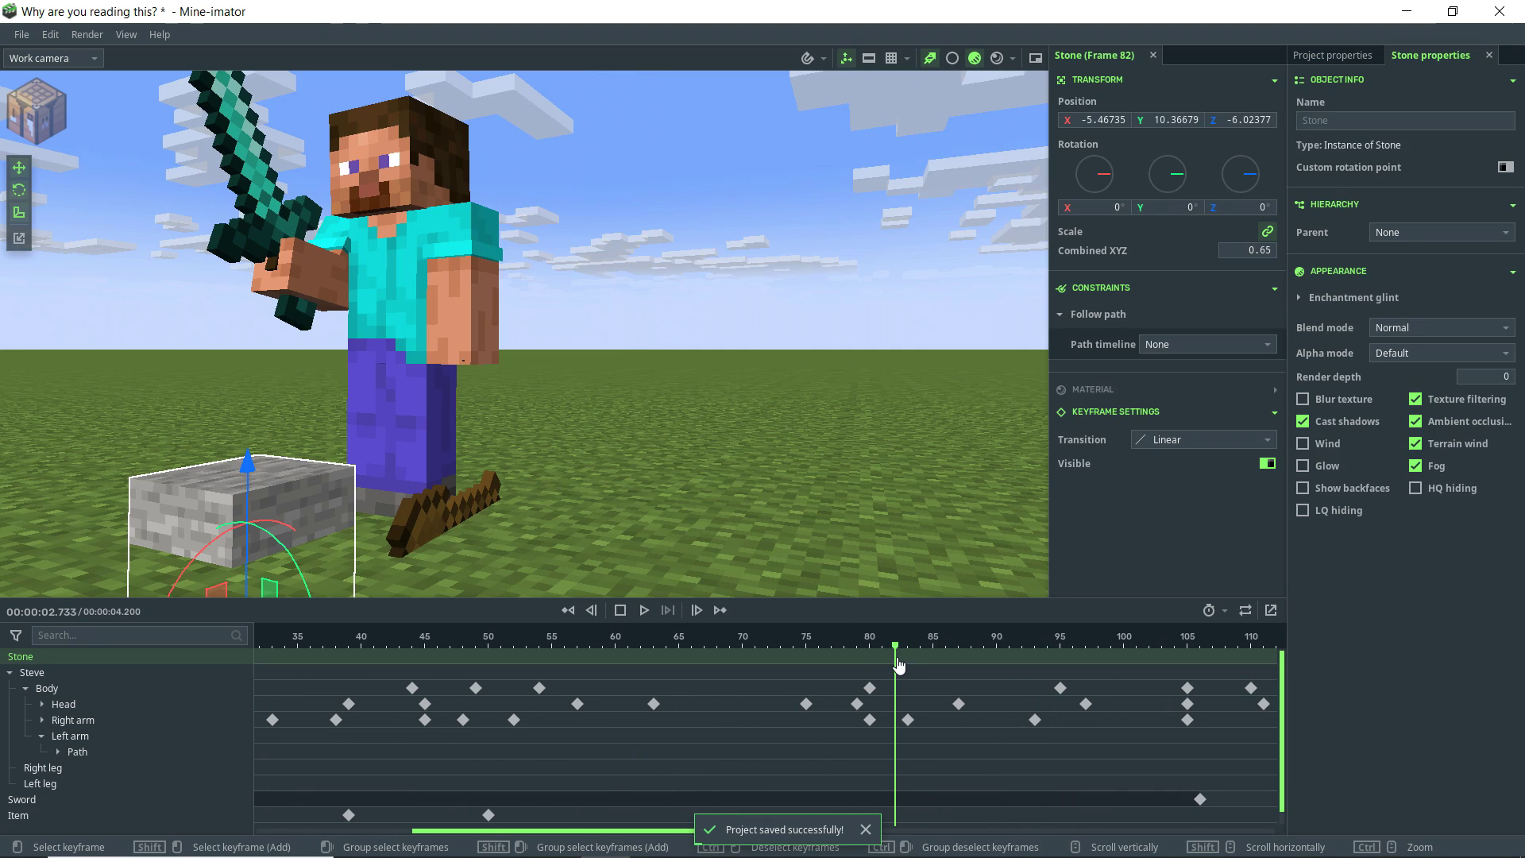
pyautogui.click(826, 672)
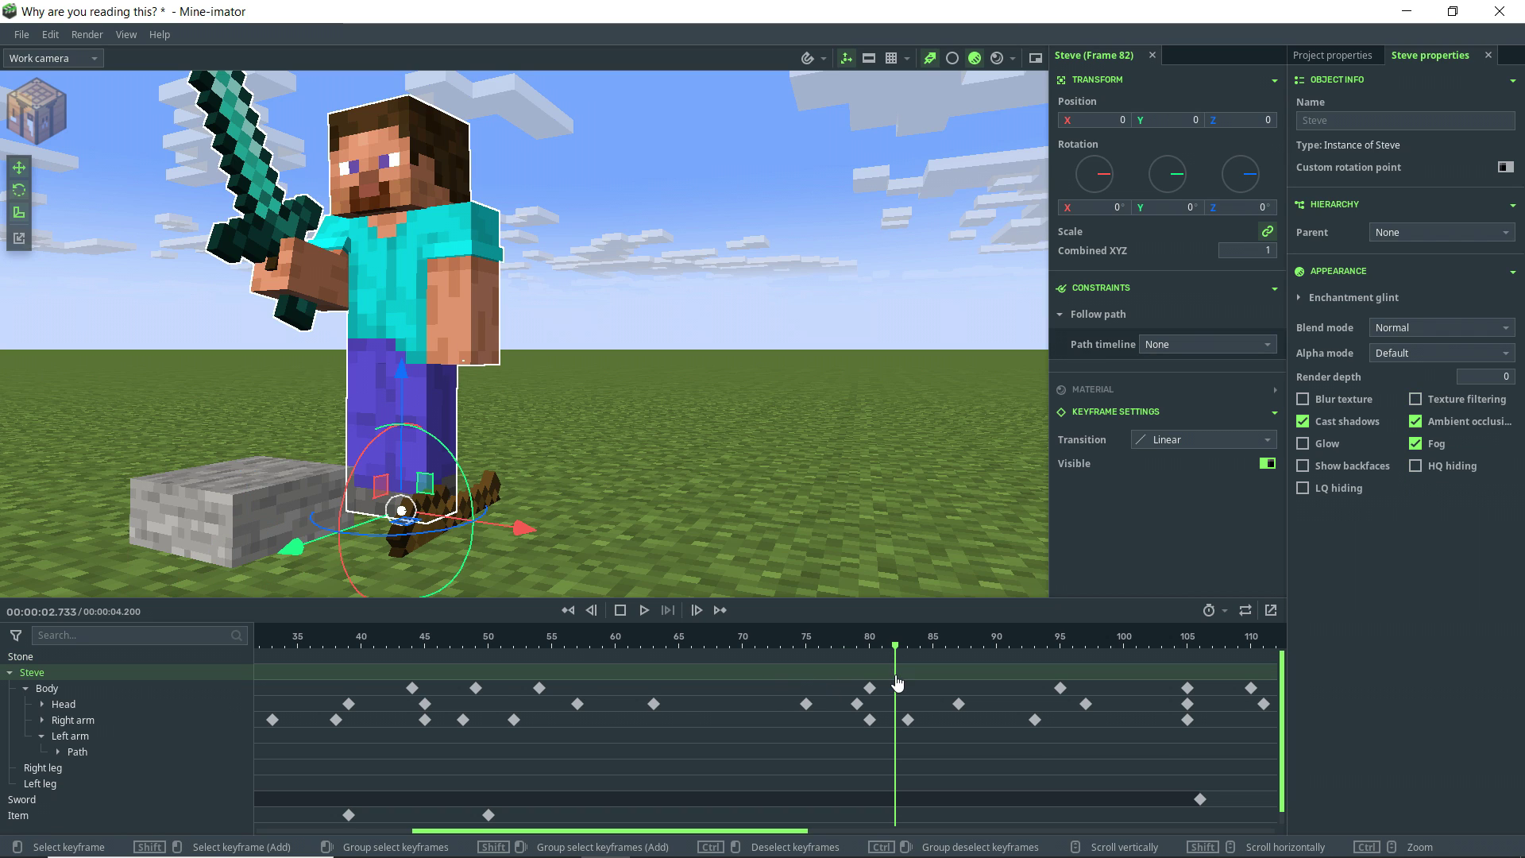
pyautogui.moveTo(286, 562); pyautogui.dragTo(429, 475)
pyautogui.hotkey('ctrl', 'z')
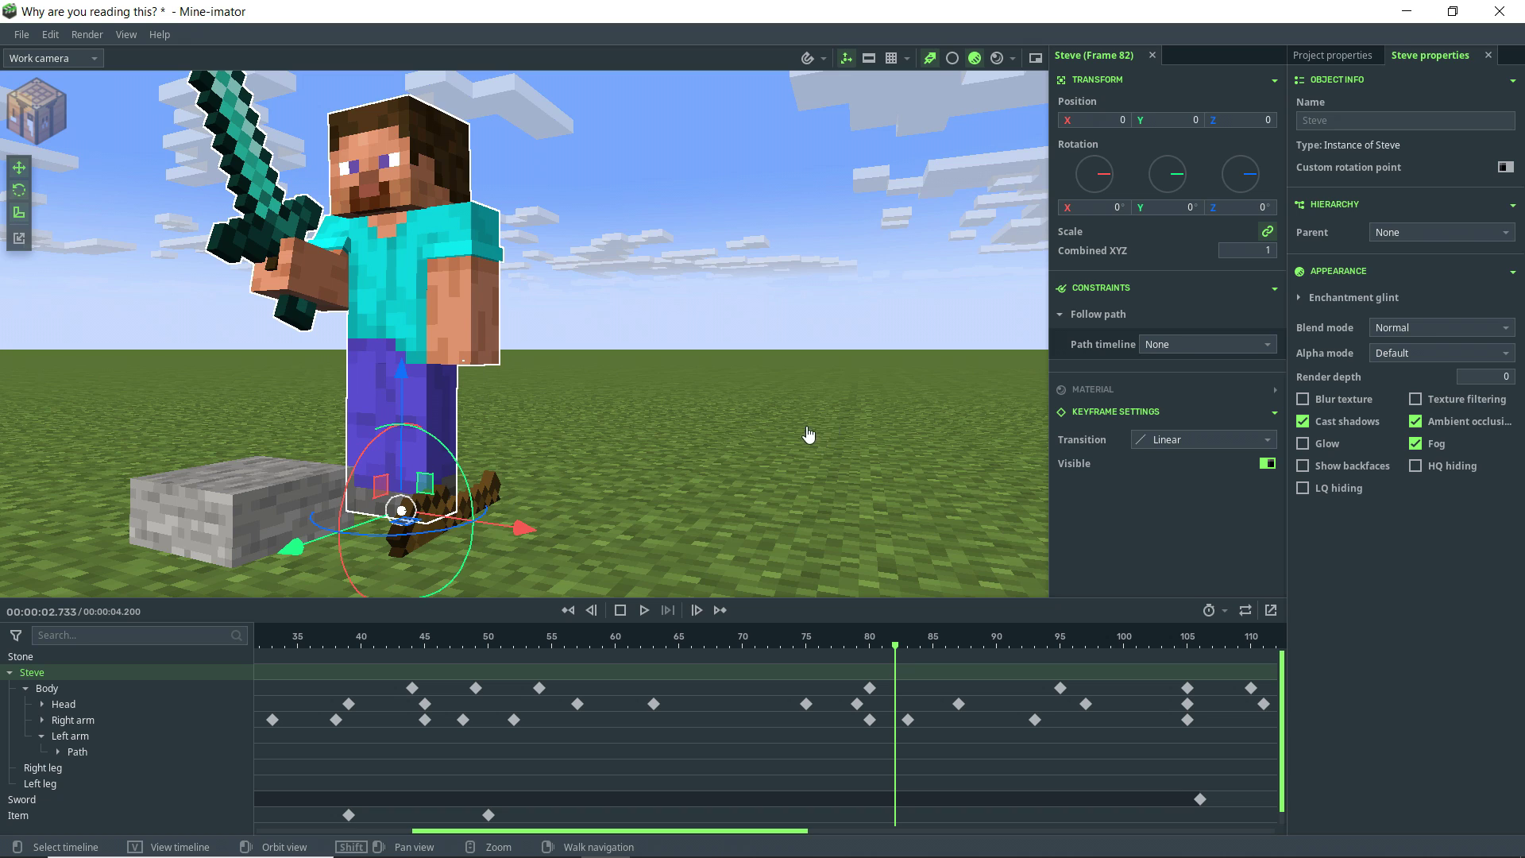
# - Add a shovel keyframe at frame 55 and rotate the shovel to lie flat, at about -89.72° on X
pyautogui.moveTo(808, 435); pyautogui.dragTo(840, 508, button='middle')
pyautogui.moveTo(664, 759); pyautogui.dragTo(828, 743, button='middle')
pyautogui.click(512, 799)
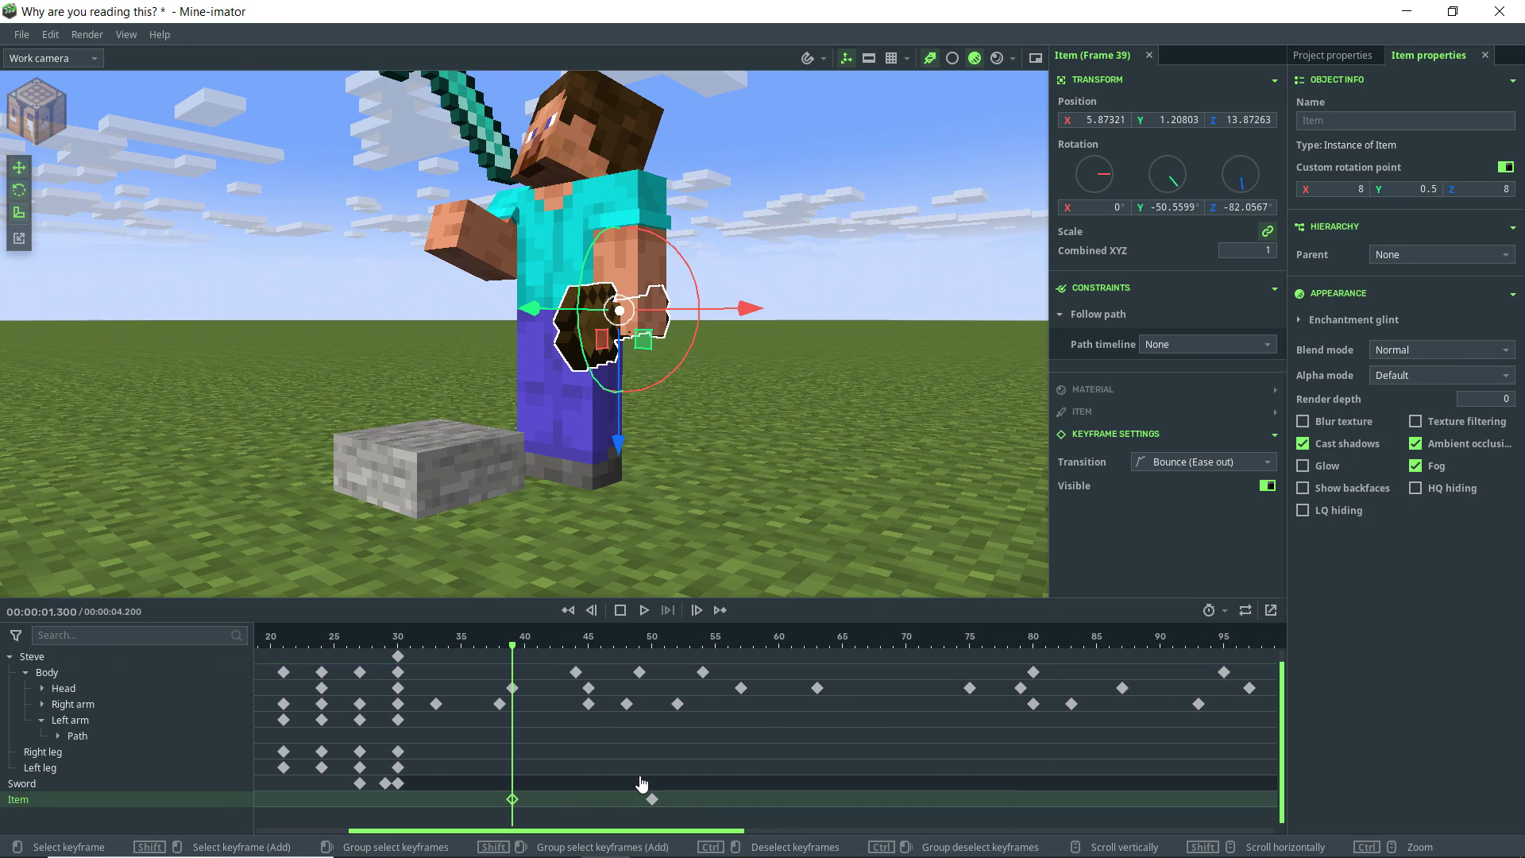
pyautogui.click(652, 800)
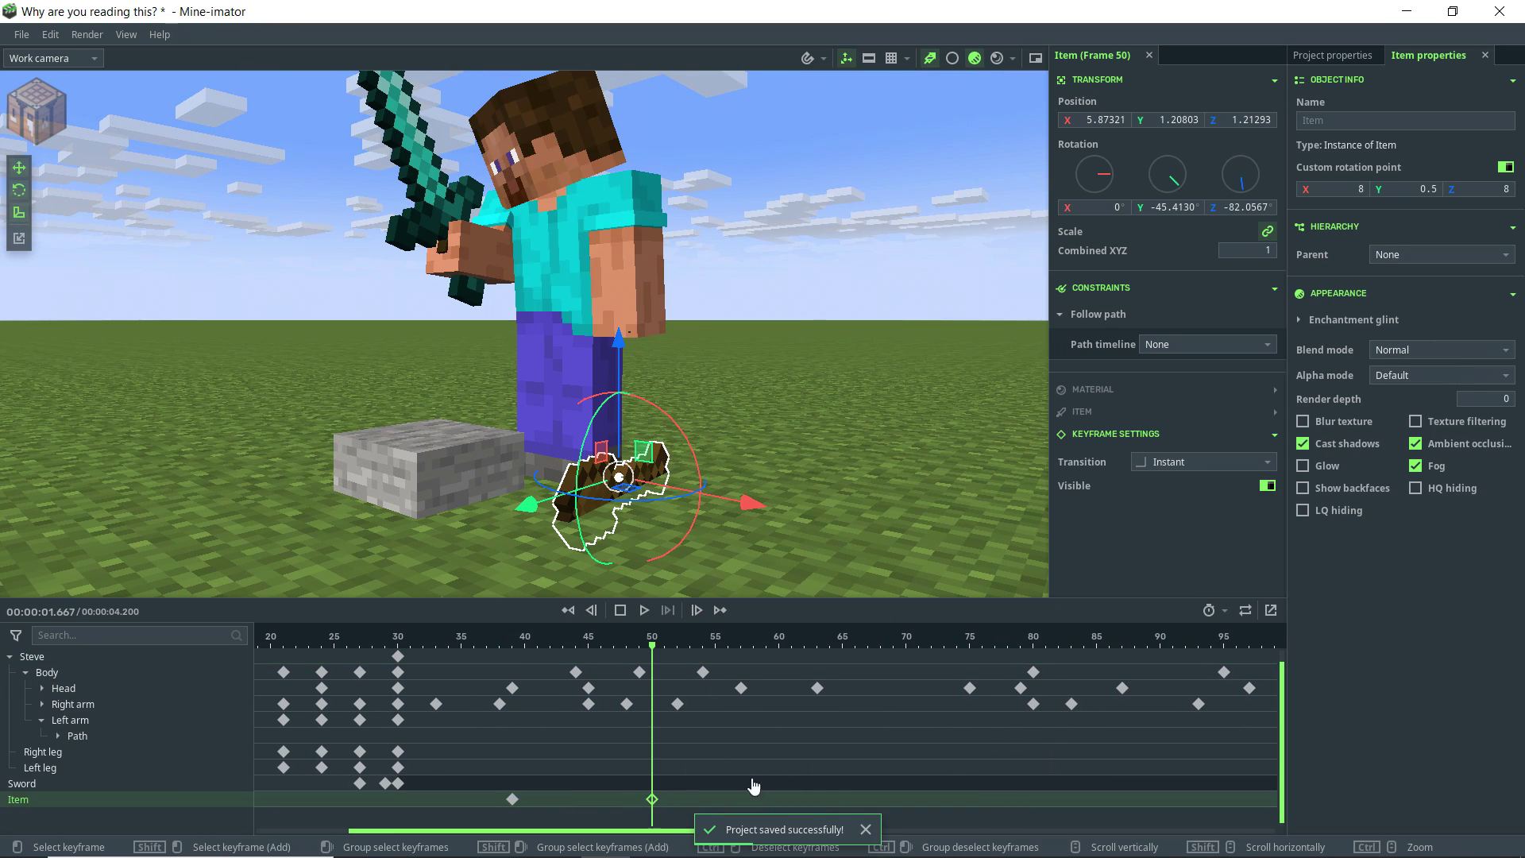
pyautogui.moveTo(834, 429); pyautogui.dragTo(763, 433, button='middle')
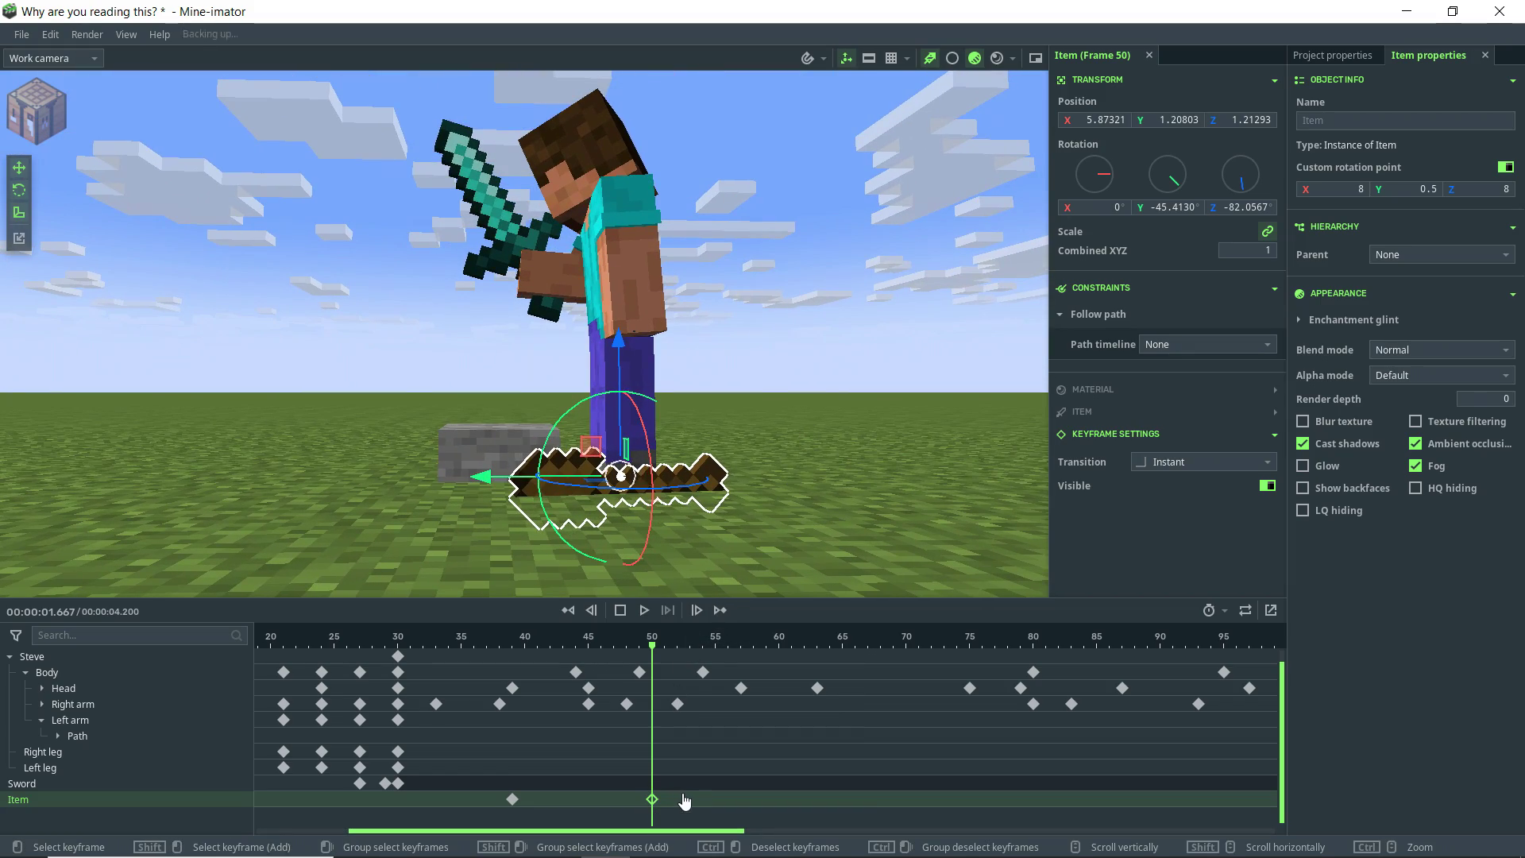
pyautogui.click(713, 801)
pyautogui.moveTo(788, 343); pyautogui.dragTo(793, 352)
pyautogui.moveTo(793, 351); pyautogui.dragTo(826, 444, button='right')
pyautogui.moveTo(642, 340); pyautogui.dragTo(642, 270)
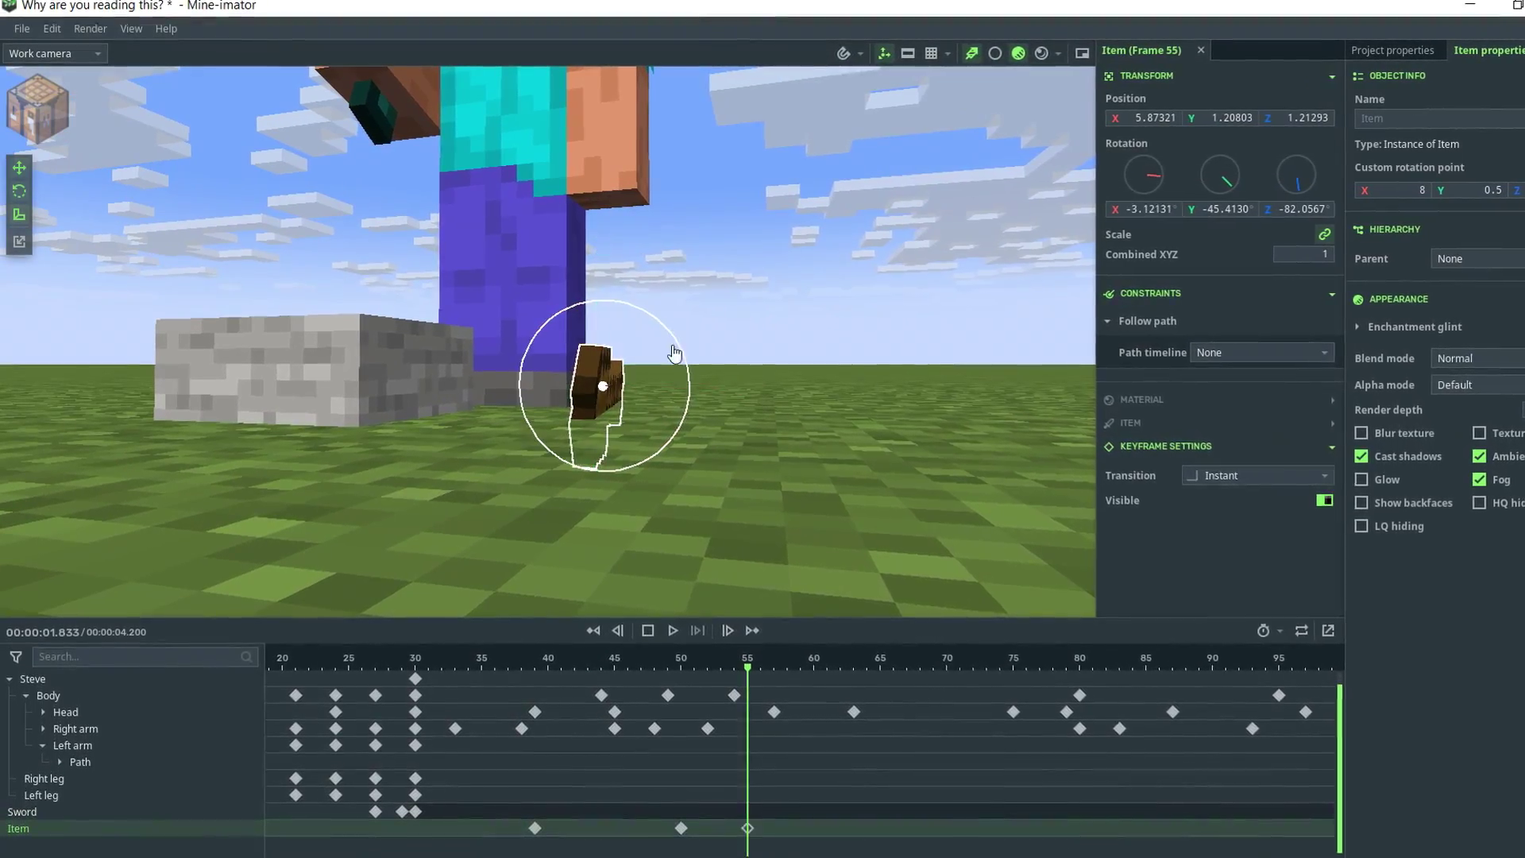
pyautogui.moveTo(715, 413); pyautogui.dragTo(791, 324, button='middle')
pyautogui.scroll(1, 790, 317)
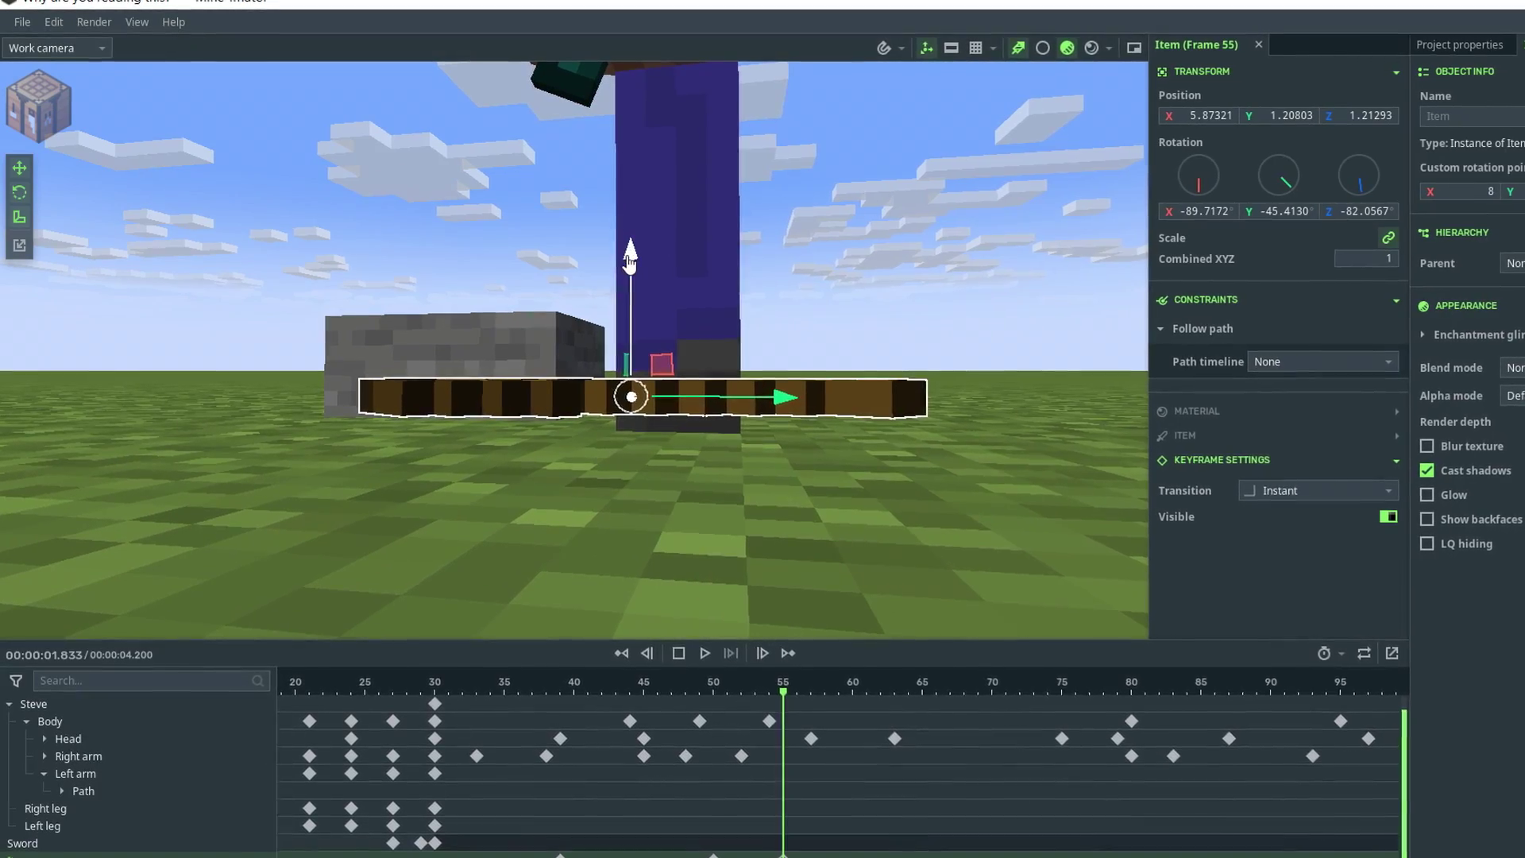
# - Lower the flat shovel at frame 55 onto the grass, to about Z 0.34, and replay the drop
pyautogui.moveTo(628, 272); pyautogui.dragTo(702, 314)
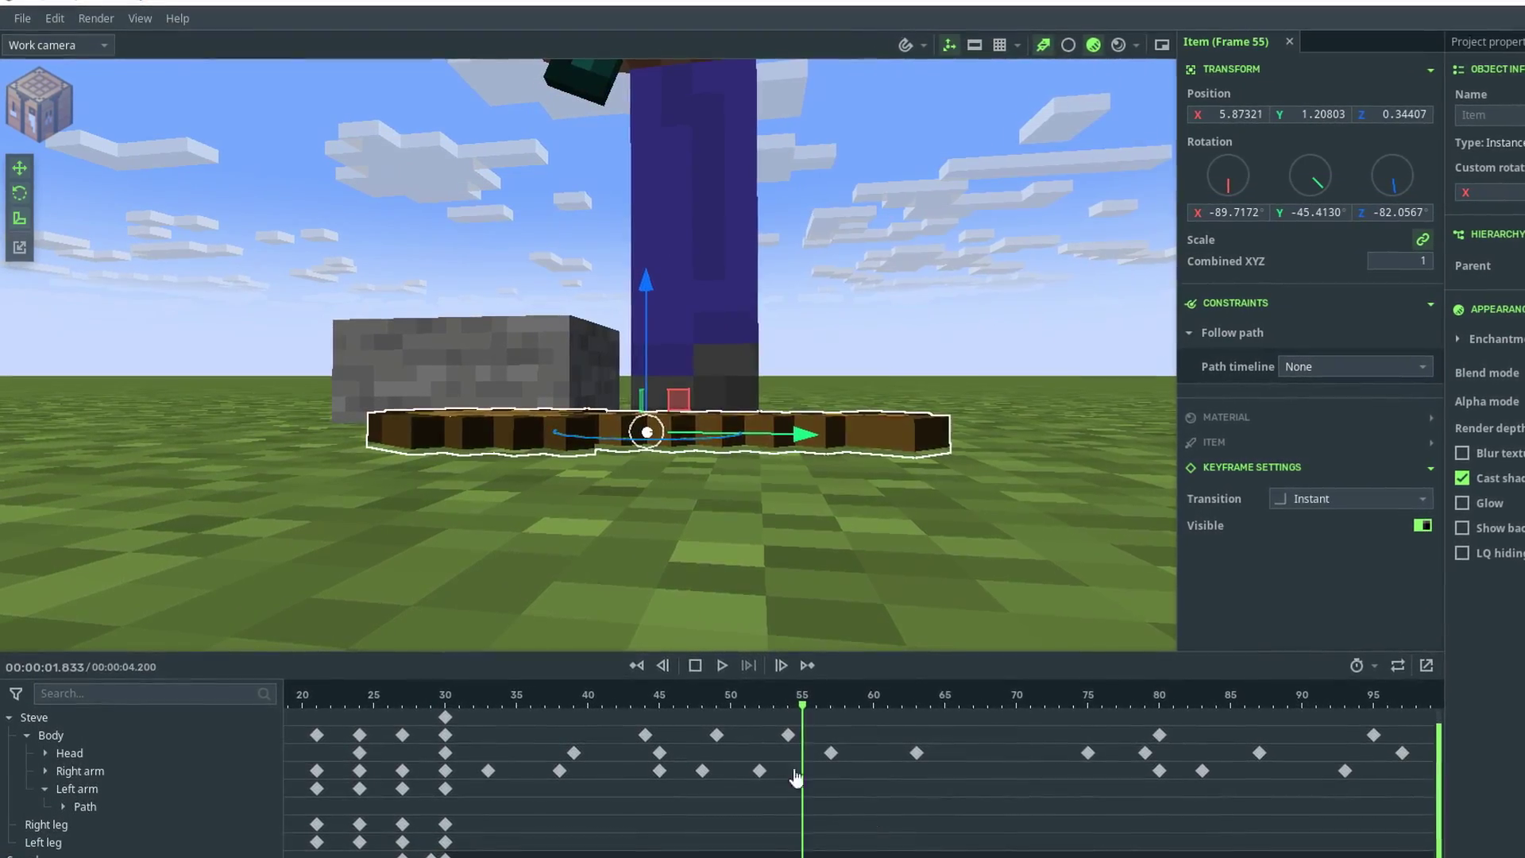
pyautogui.click(458, 699)
pyautogui.press('space')
pyautogui.scroll(1, 463, 701)
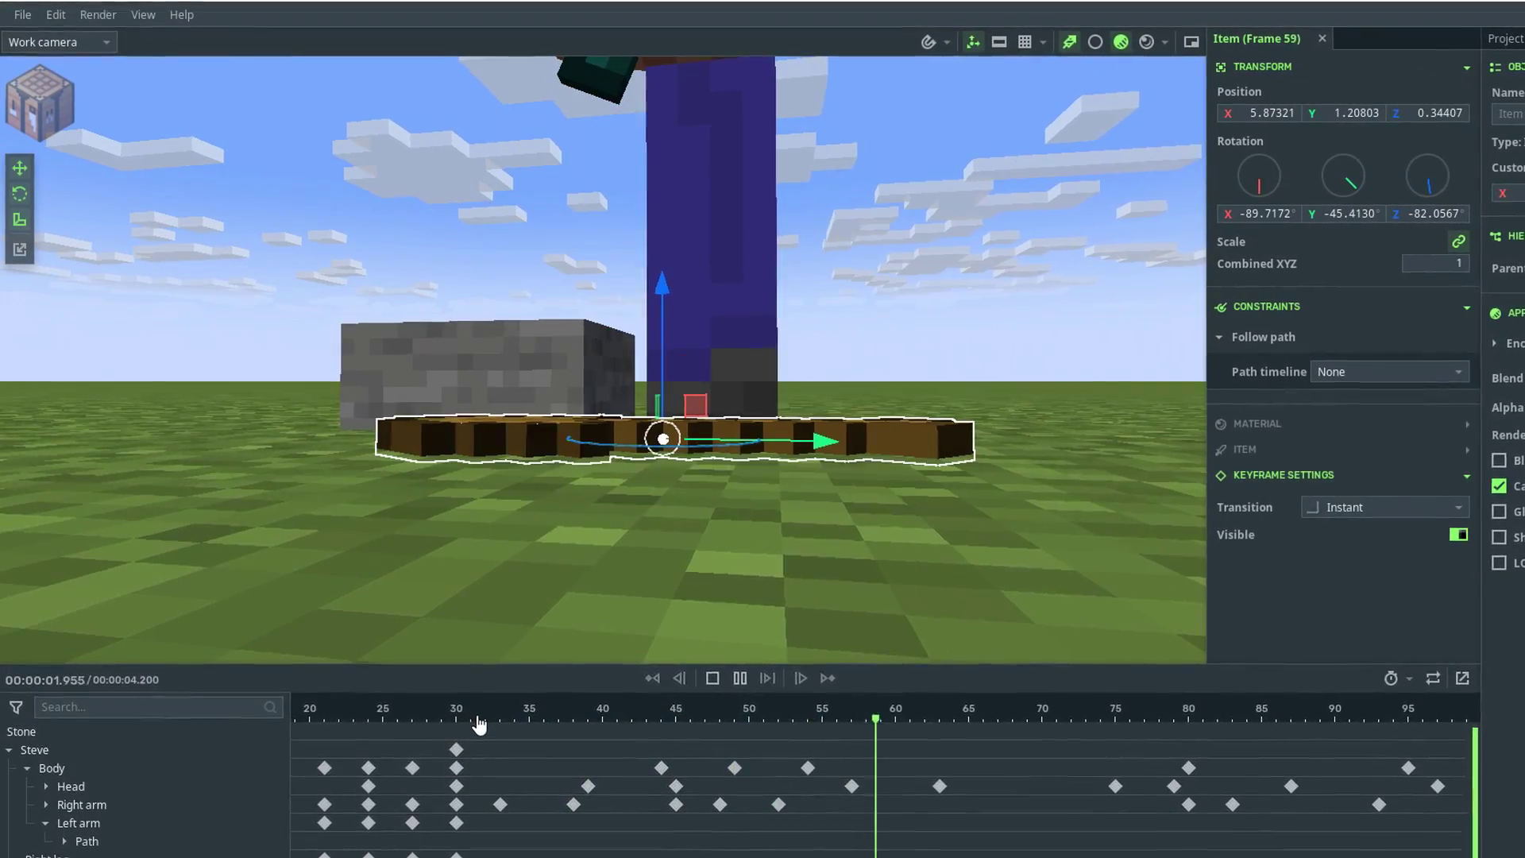
pyautogui.press('space')
pyautogui.press('Escape')
# - Choose the Bounce (Ease out) transition for the shovel and replay its fall from frame 30
pyautogui.click(826, 441)
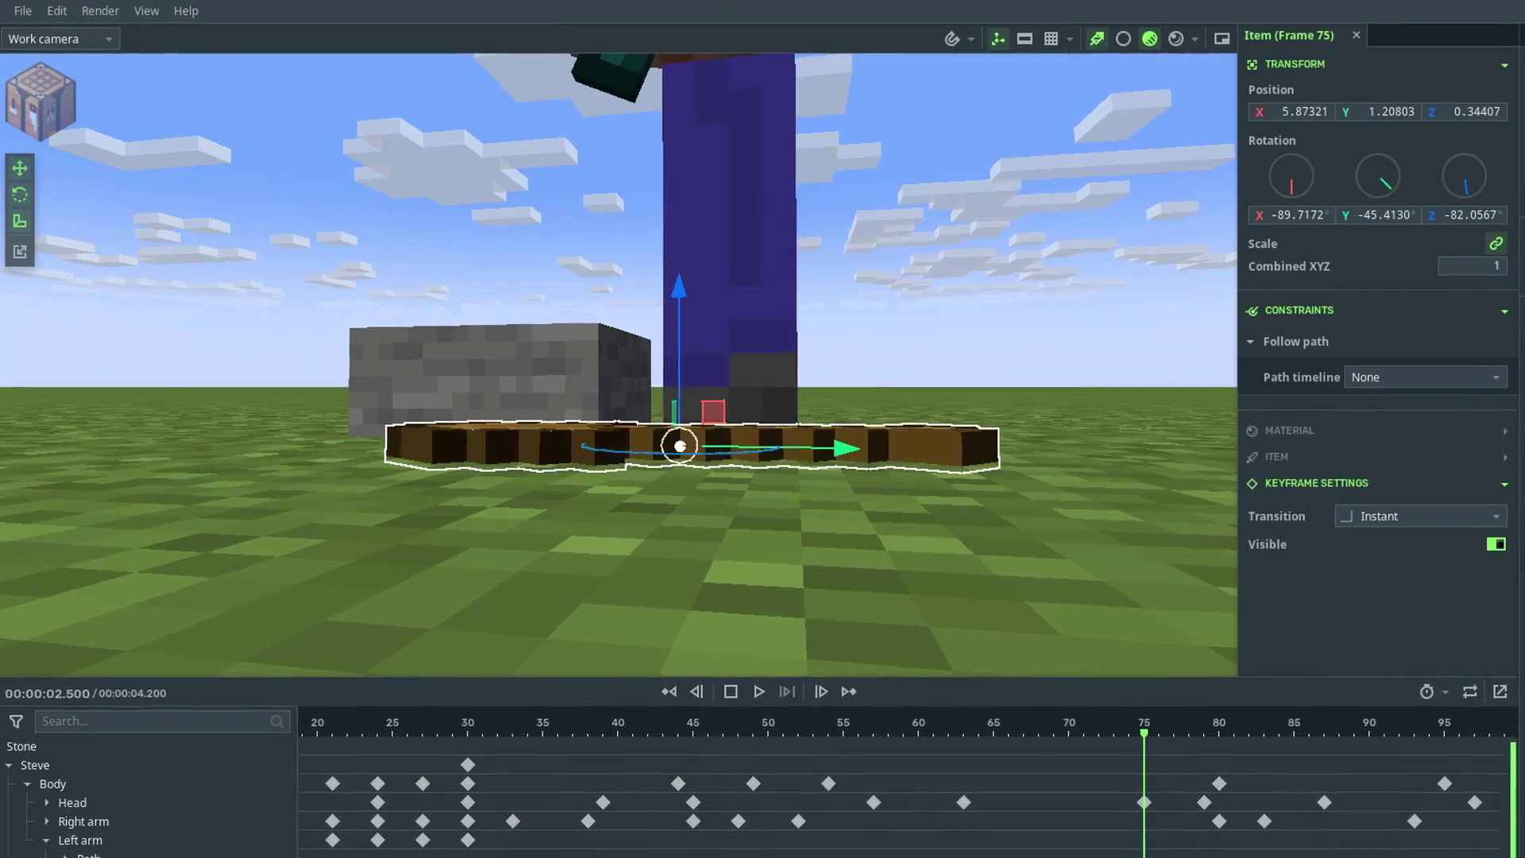
pyautogui.click(1390, 521)
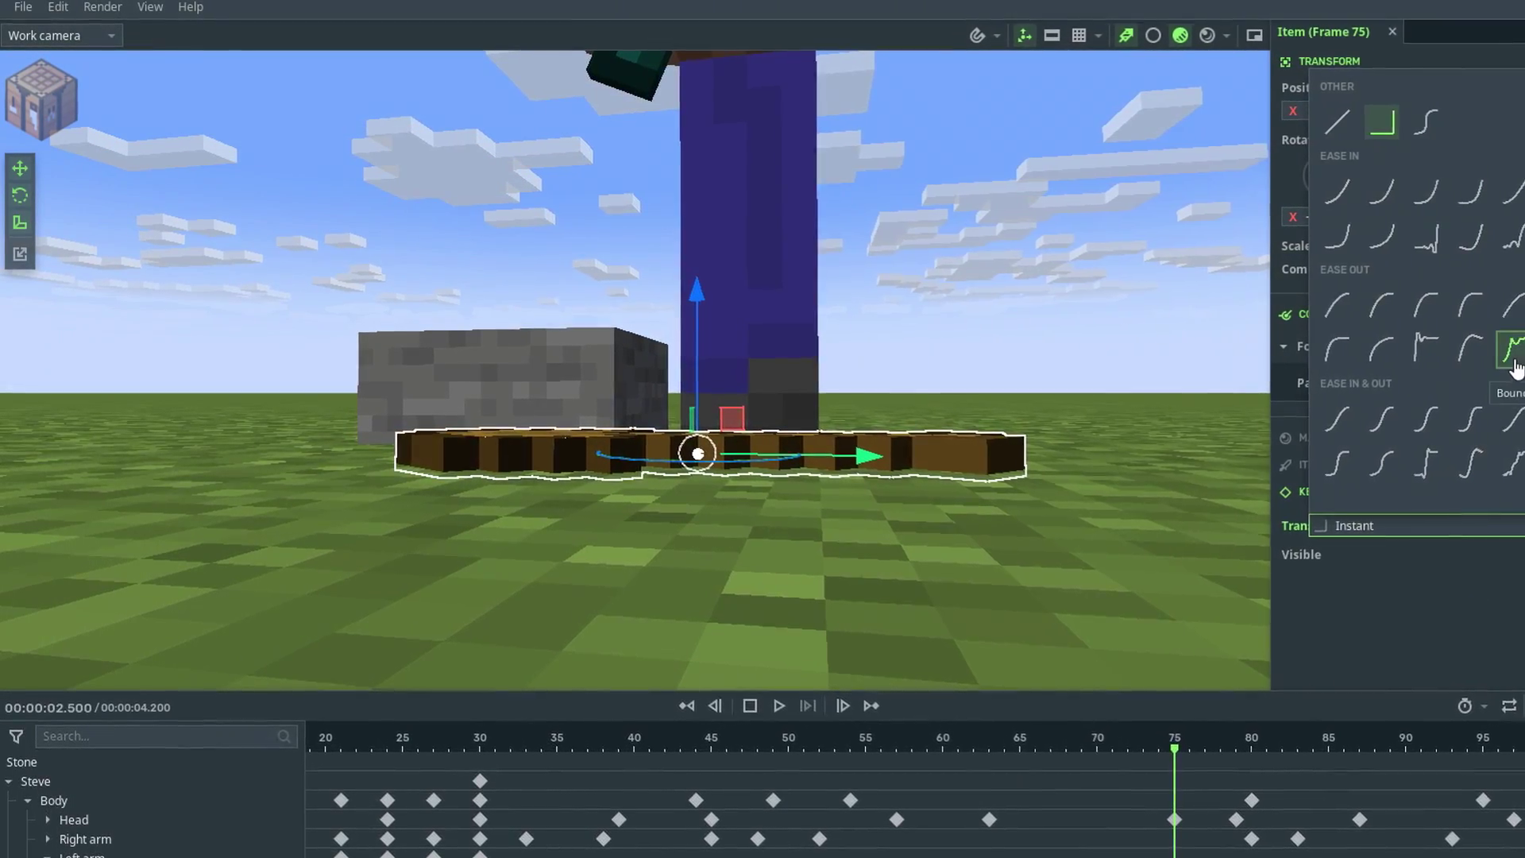
pyautogui.click(1504, 347)
pyautogui.click(478, 749)
pyautogui.press('space')
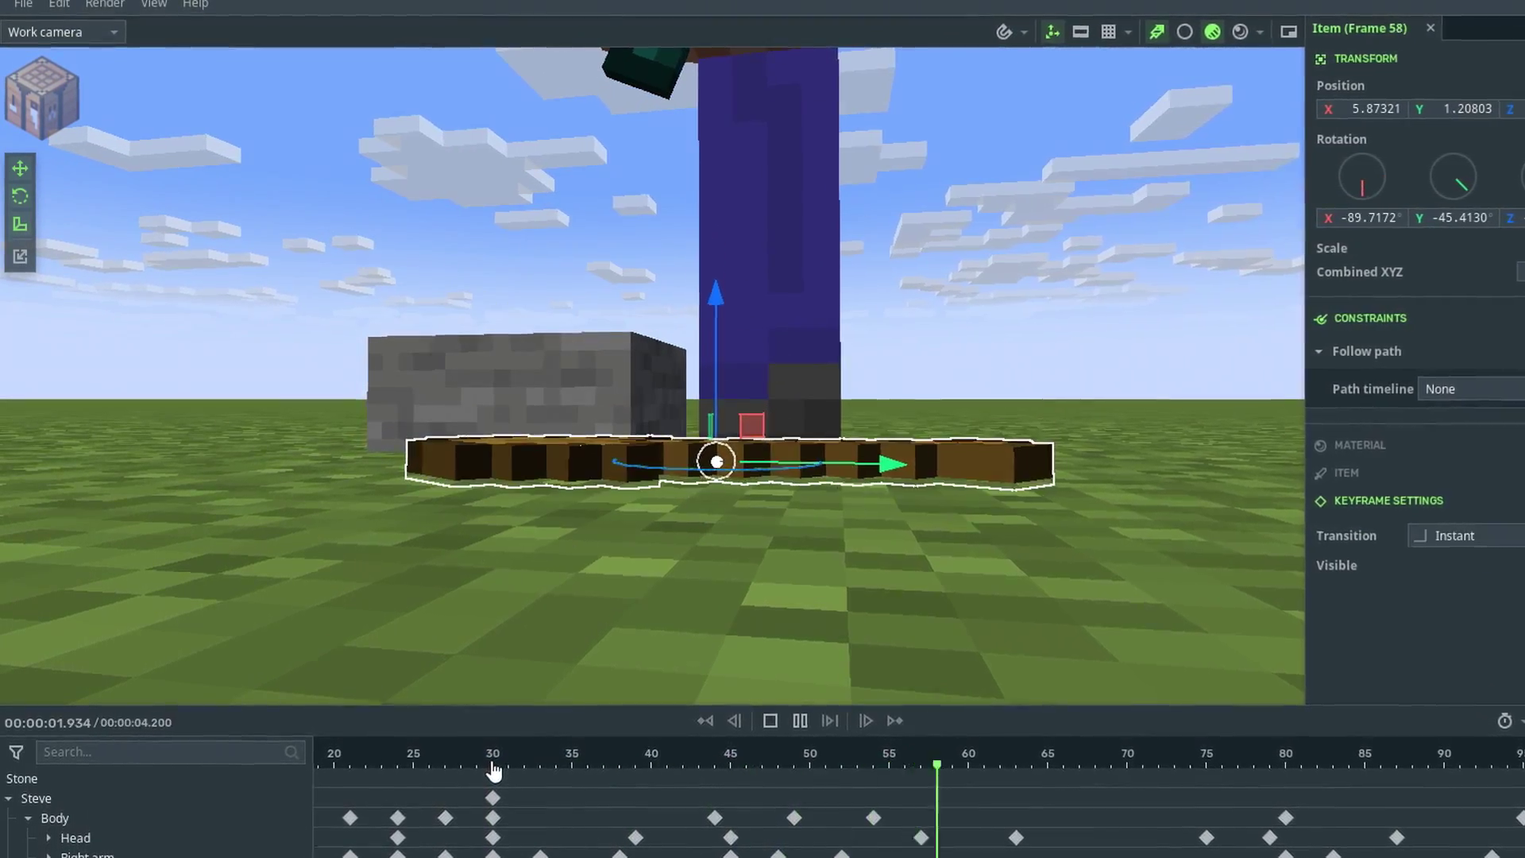
pyautogui.press('space')
pyautogui.moveTo(924, 766); pyautogui.dragTo(1151, 766)
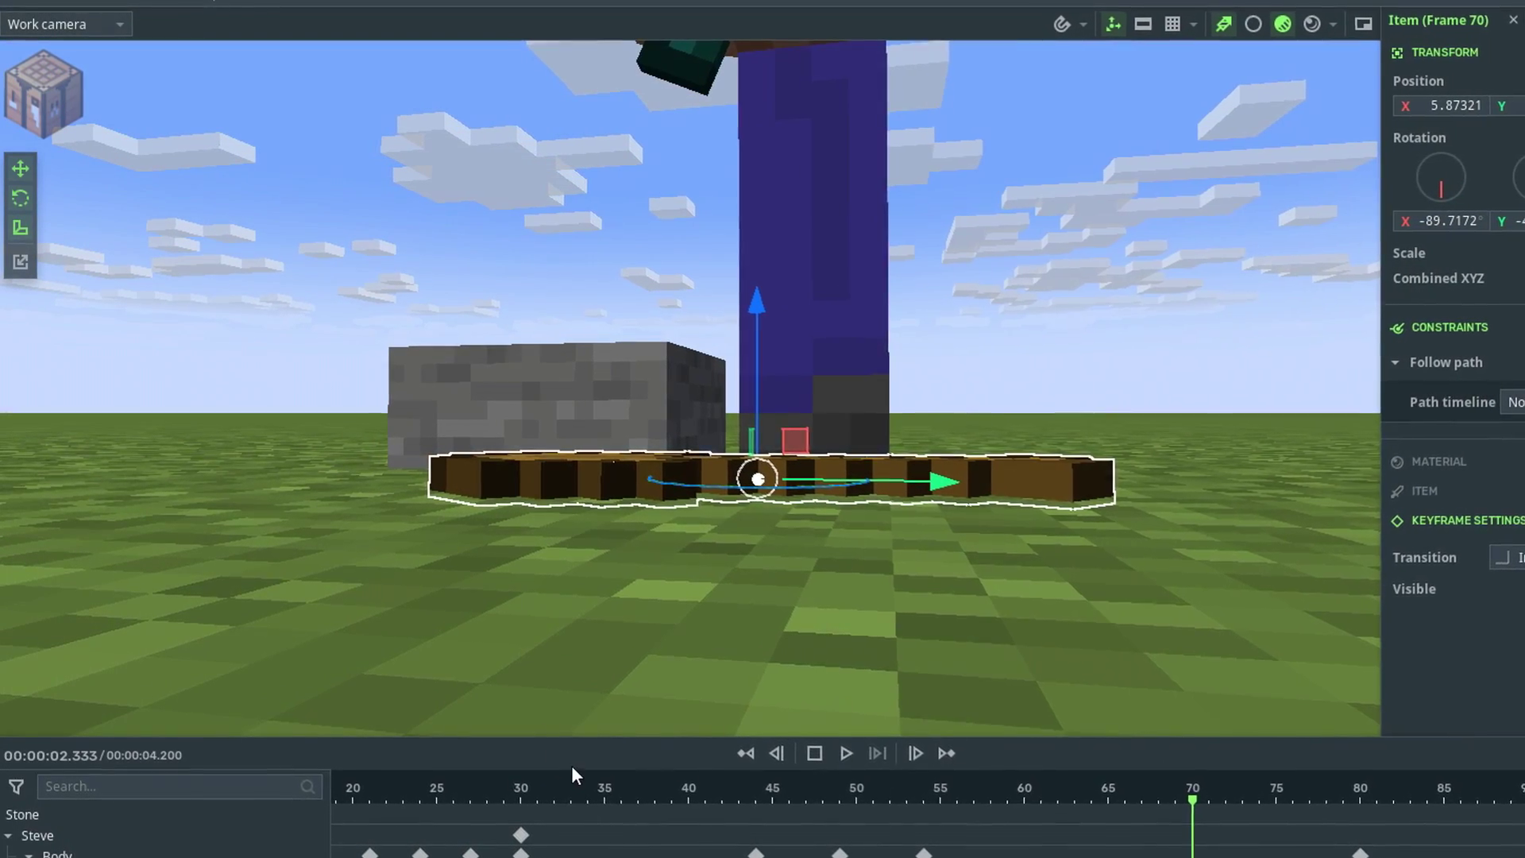
pyautogui.click(517, 791)
pyautogui.press('space')
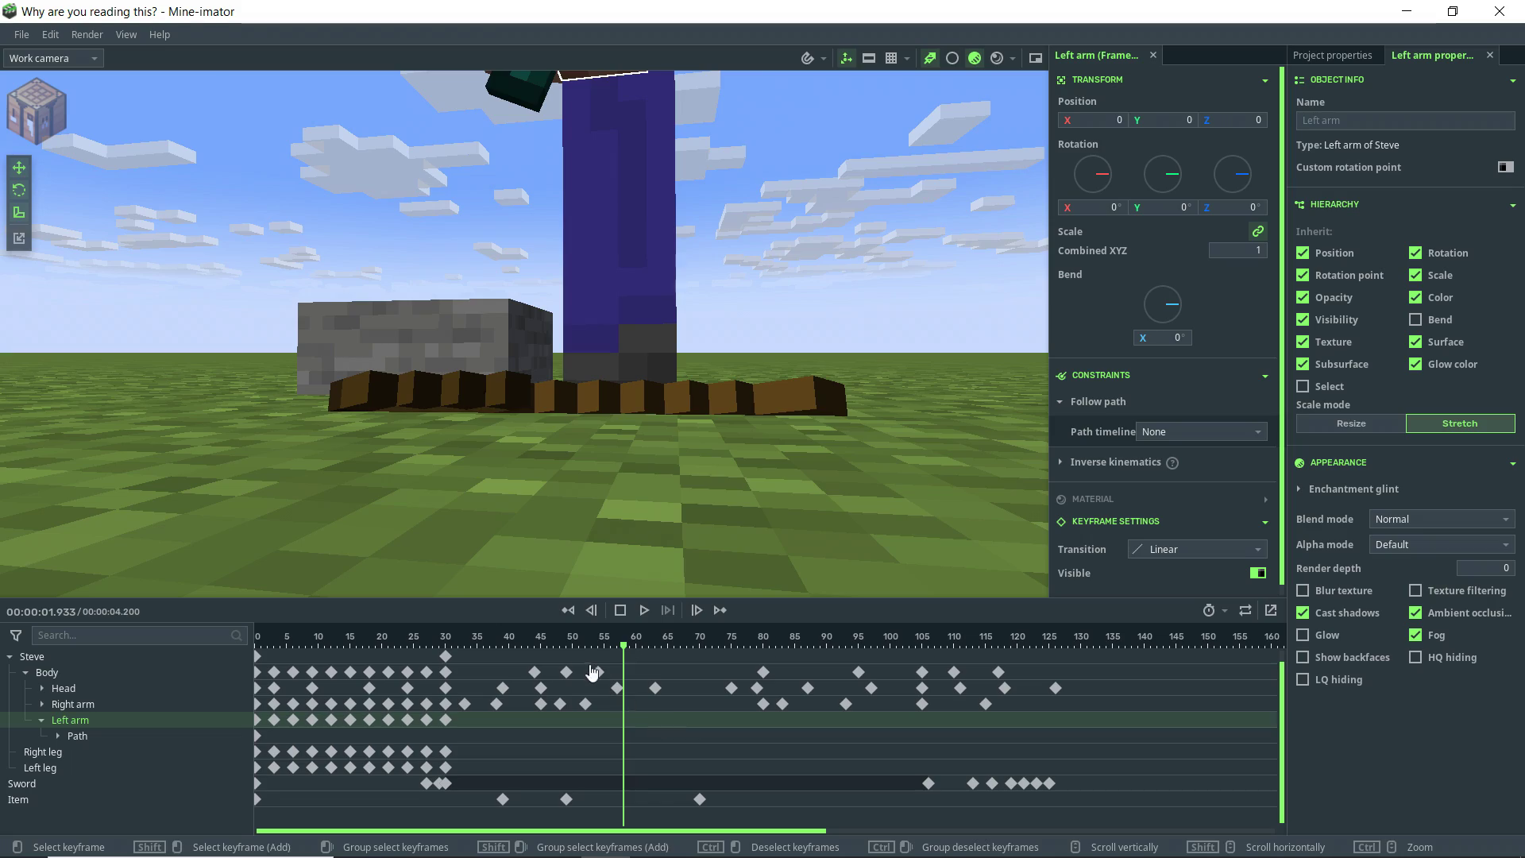
# - Examine the shovel on the ground beside Steve from several angles and at frame 48
pyautogui.moveTo(524, 334); pyautogui.dragTo(565, 382, button='right')
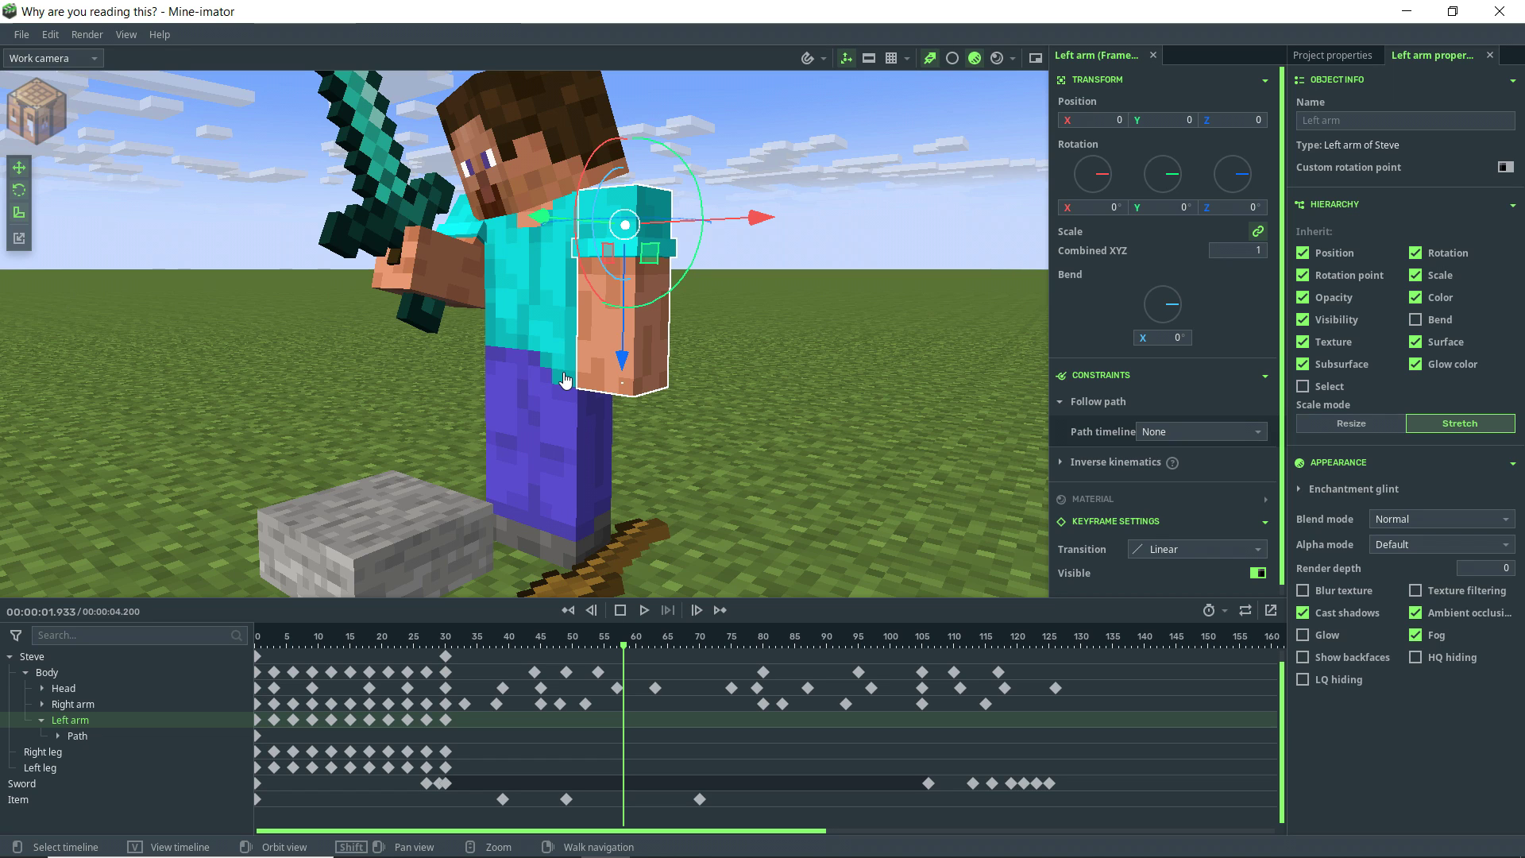
pyautogui.moveTo(572, 640)
pyautogui.mouseDown()
pyautogui.moveTo(483, 640)
pyautogui.moveTo(561, 661)
pyautogui.mouseUp()
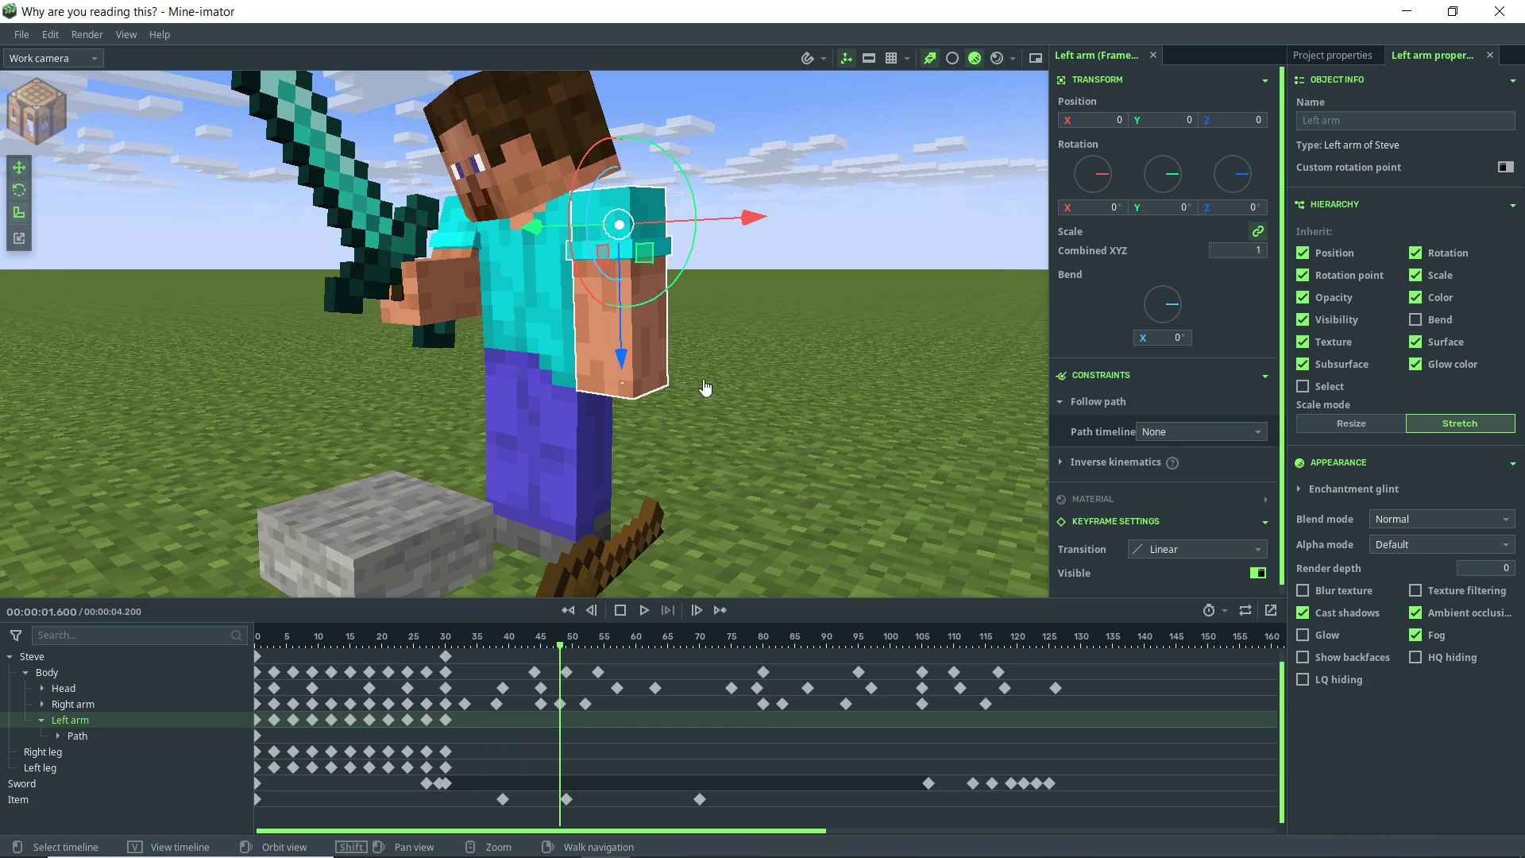
pyautogui.moveTo(685, 406); pyautogui.dragTo(727, 483, button='right')
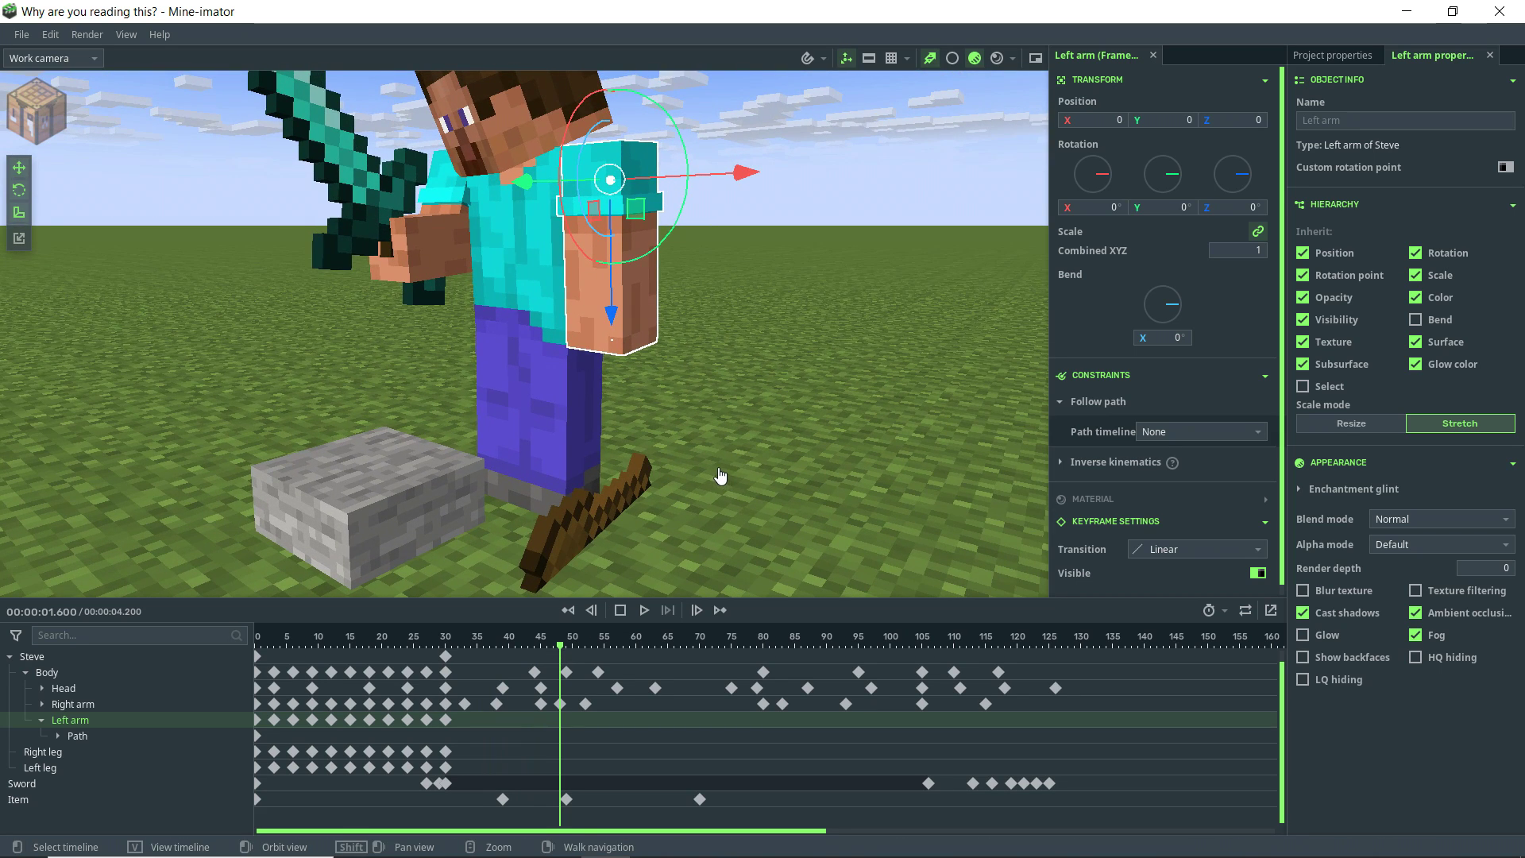
pyautogui.moveTo(738, 441); pyautogui.dragTo(737, 443, button='right')
pyautogui.press('s')
pyautogui.press('w')
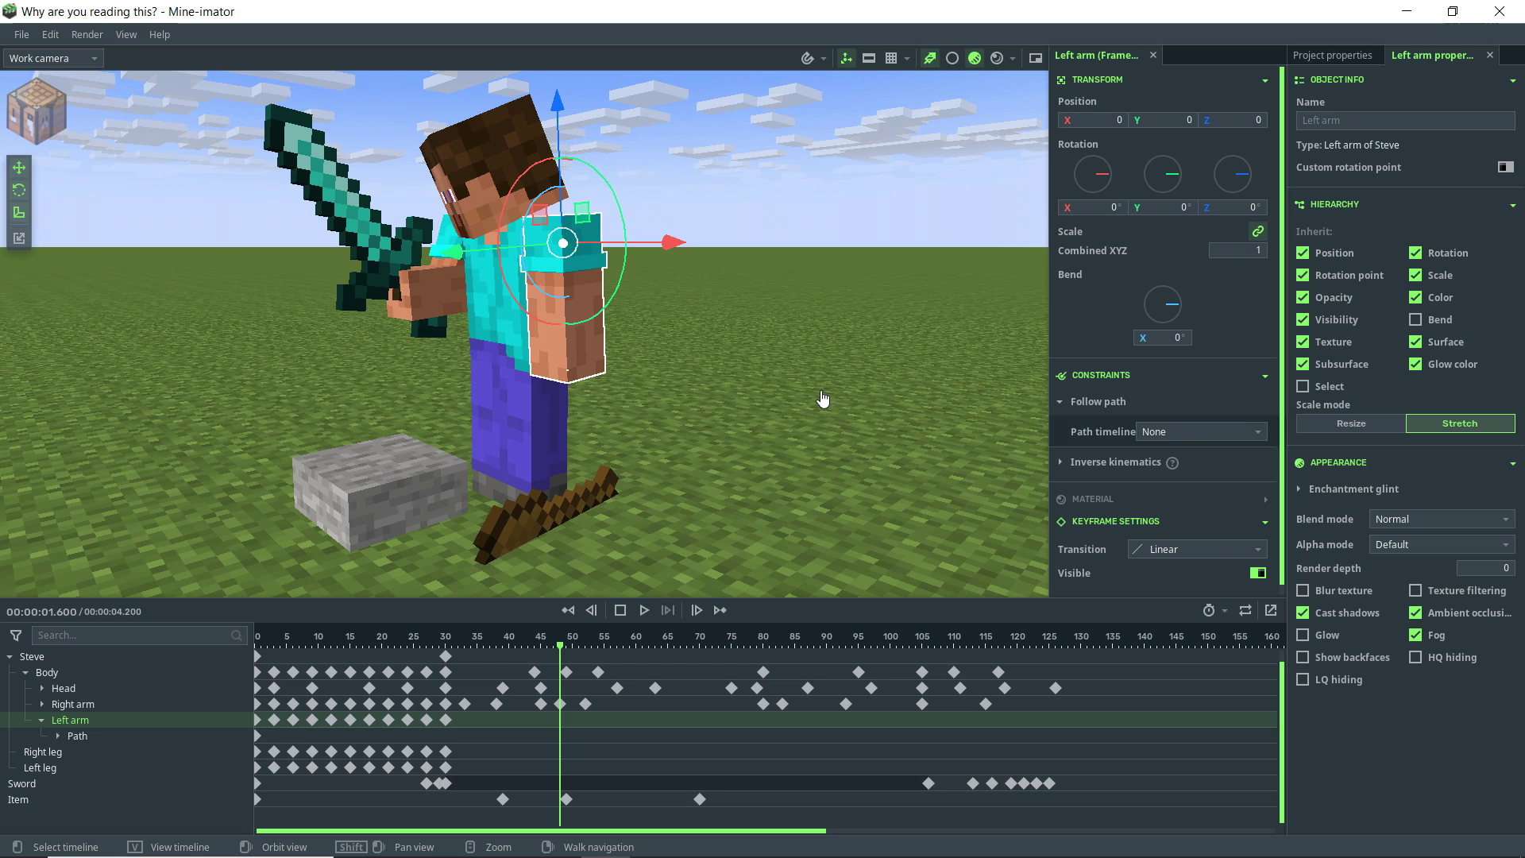
# - Scrub back to frame 12 and replay the animation to check the shovel hold and its drop
pyautogui.moveTo(502, 650); pyautogui.dragTo(332, 672)
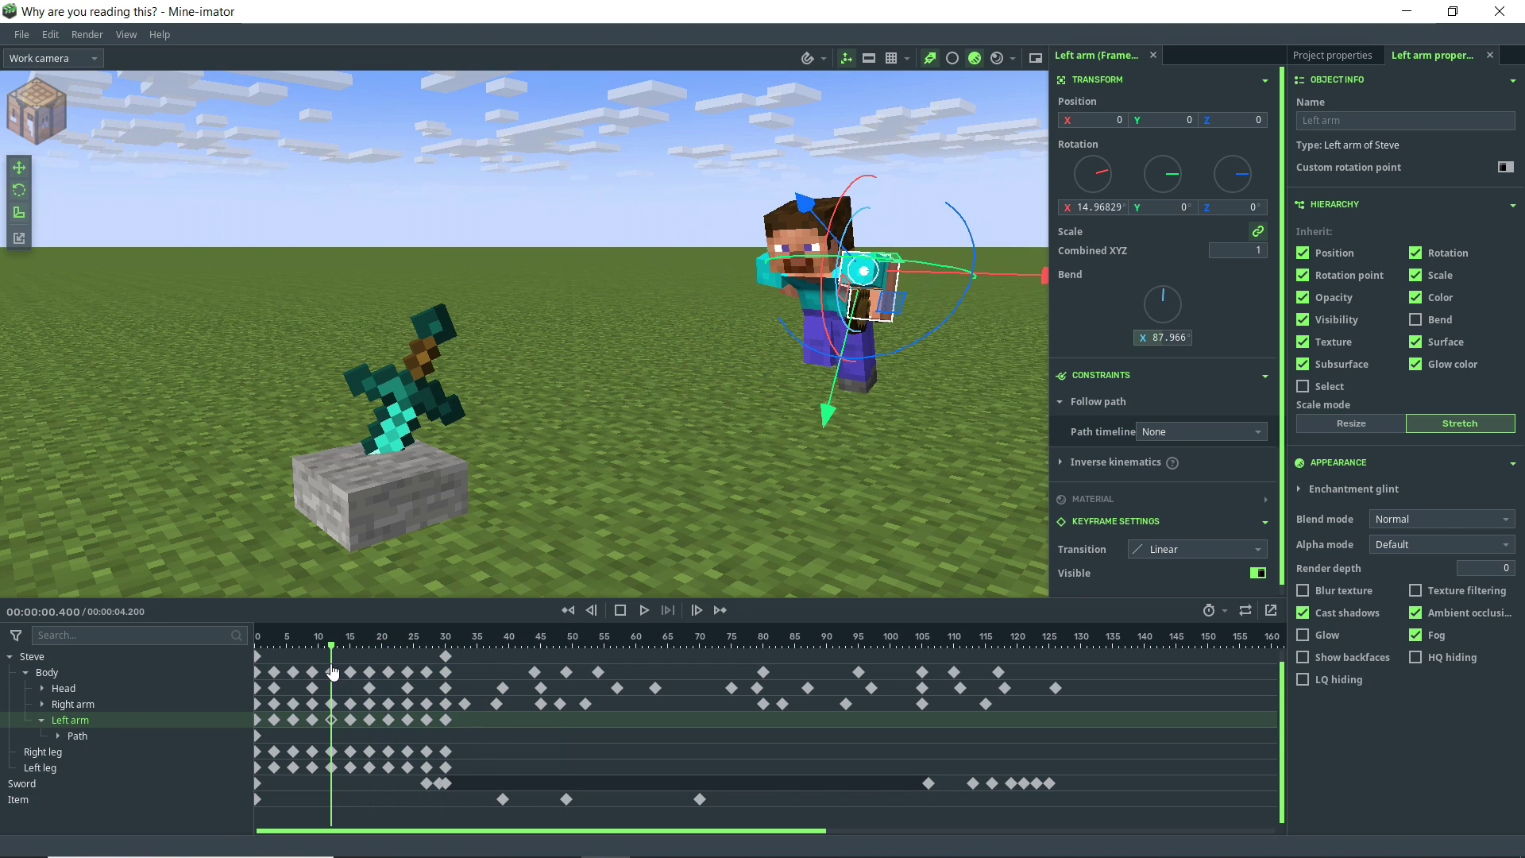
pyautogui.moveTo(594, 549); pyautogui.dragTo(594, 549, button='right')
pyautogui.press('space')
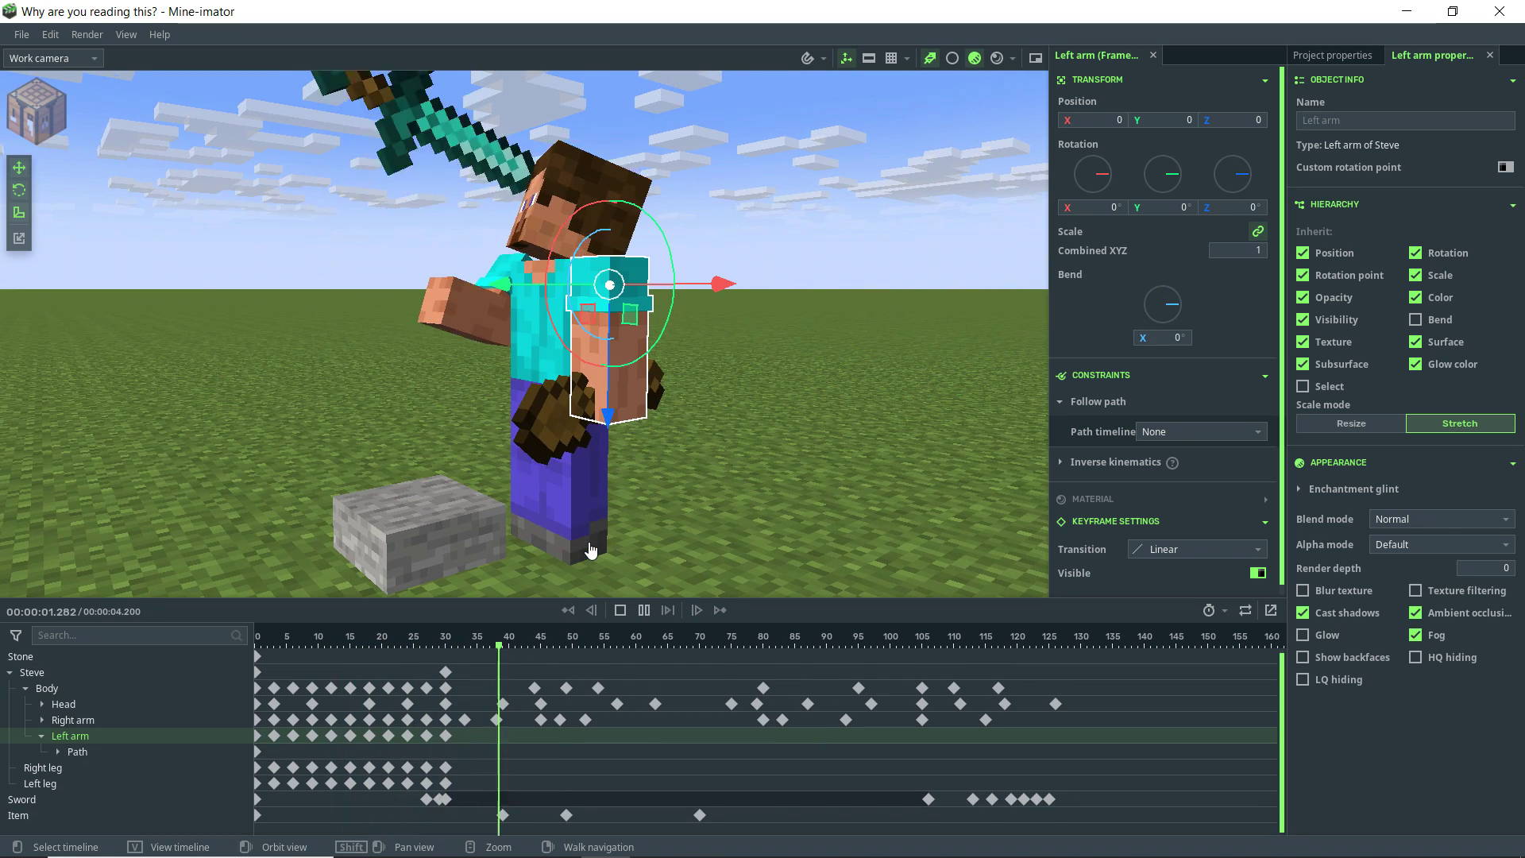
pyautogui.press('space')
pyautogui.press('s')
pyautogui.moveTo(715, 560); pyautogui.dragTo(715, 560, button='right')
pyautogui.moveTo(807, 521); pyautogui.dragTo(807, 521, button='right')
pyautogui.press('w')
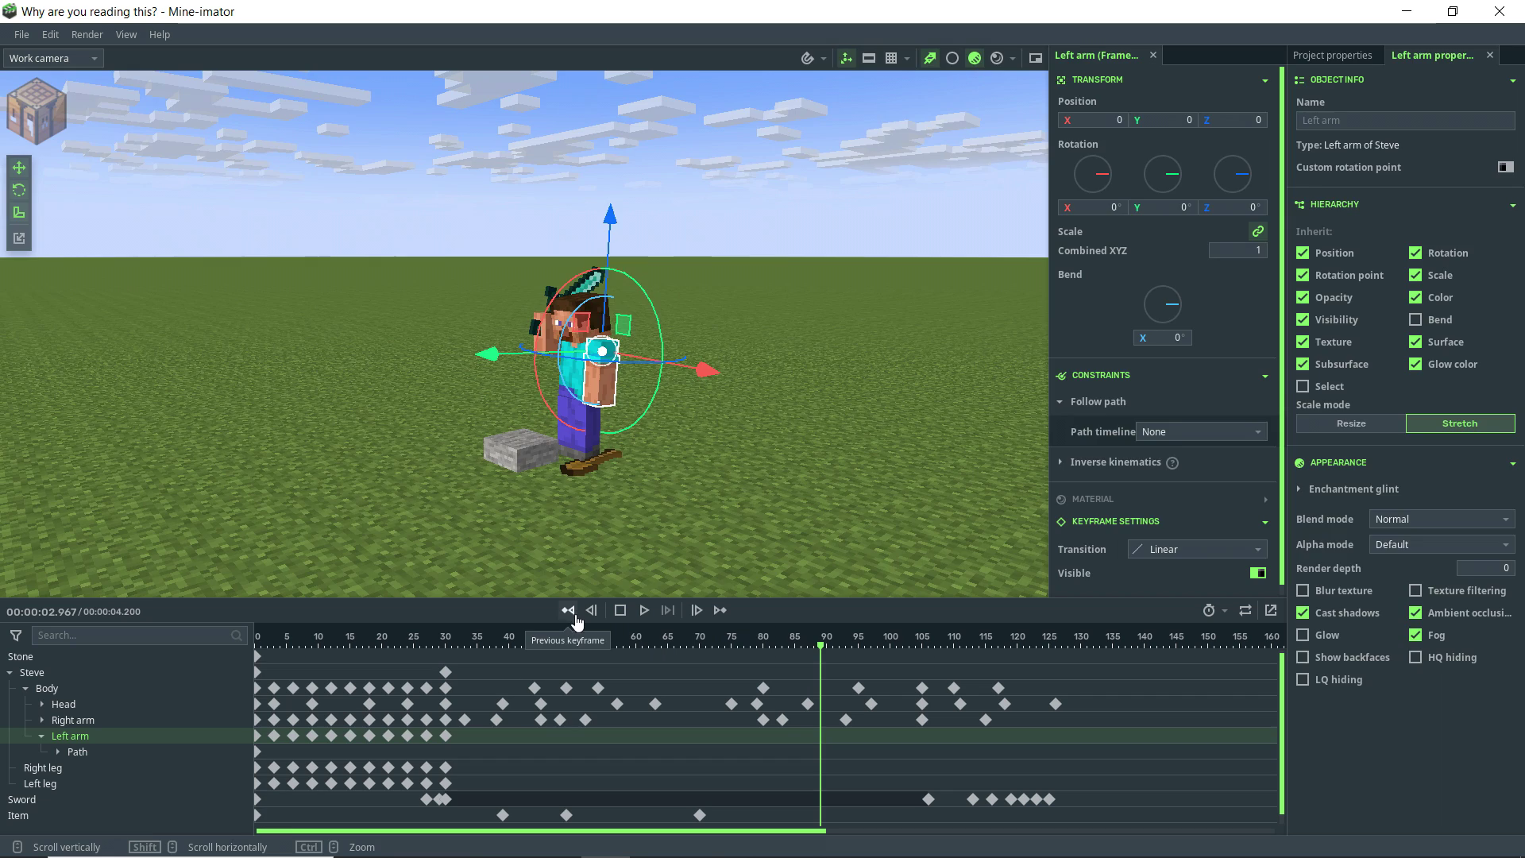